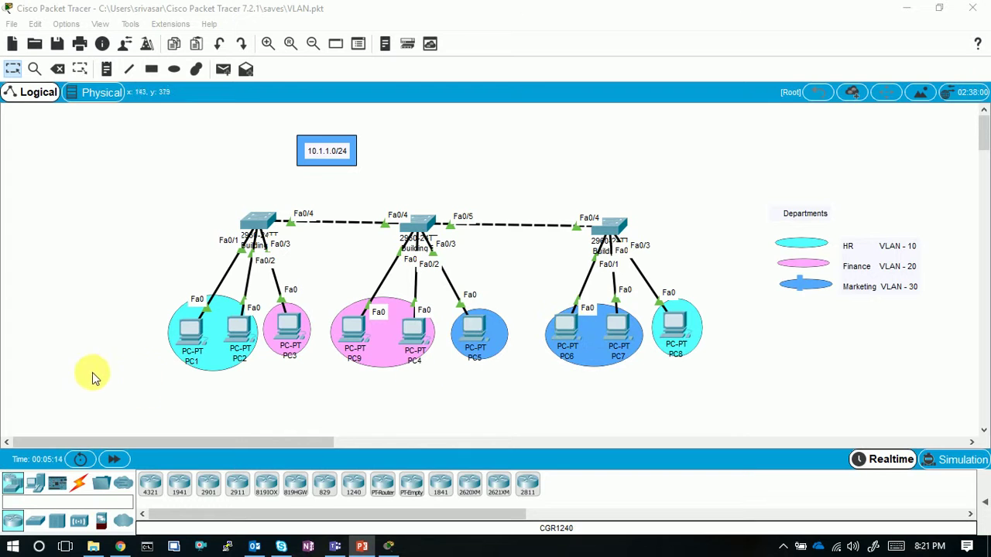
# Open the command line of the Building A switch in a maximized window and bring up its user prompt
pyautogui.click(84, 372)
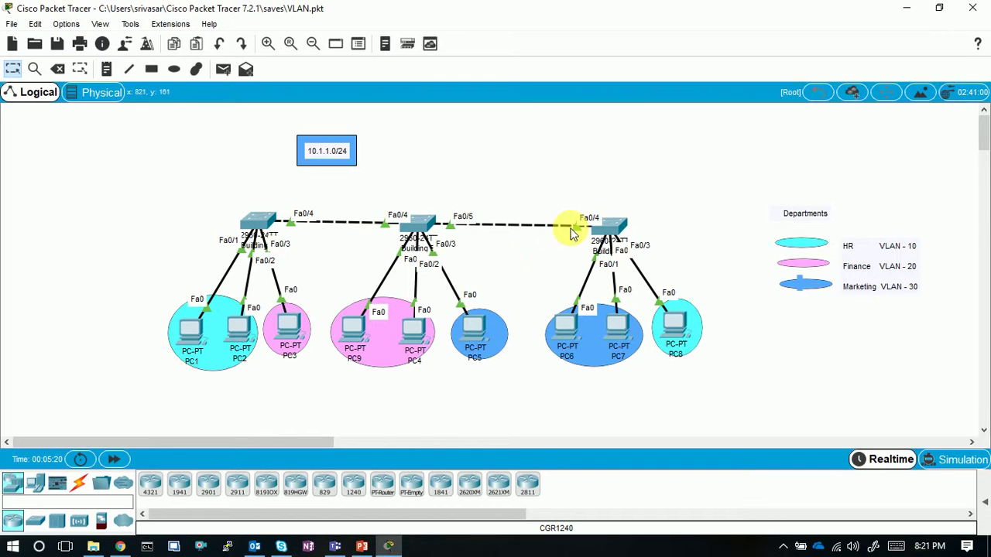
pyautogui.click(257, 224)
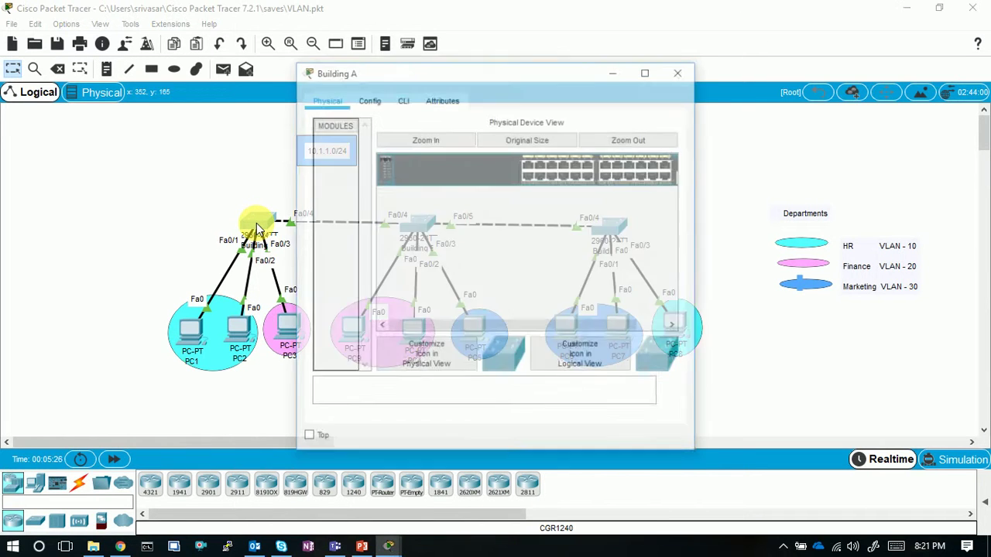
pyautogui.click(401, 99)
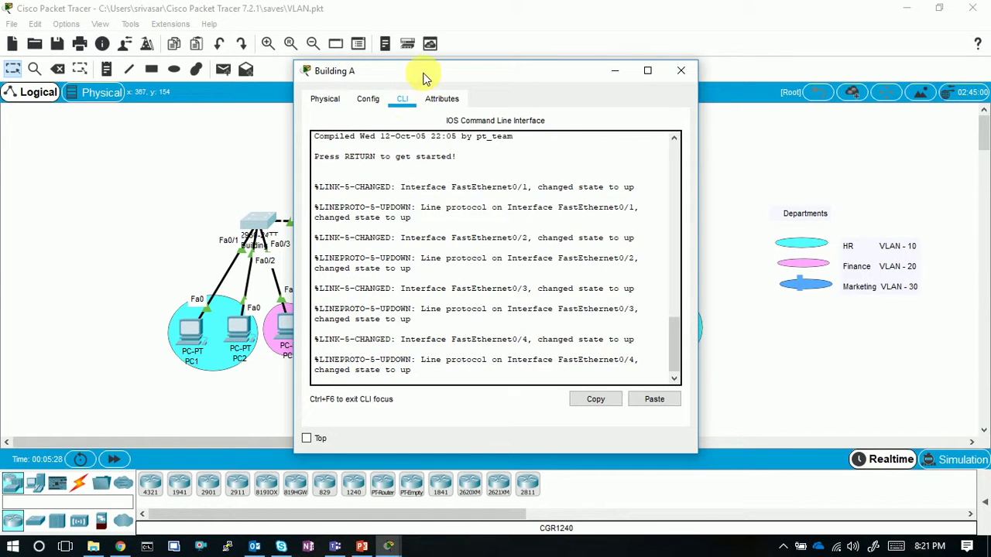
pyautogui.doubleClick(428, 74)
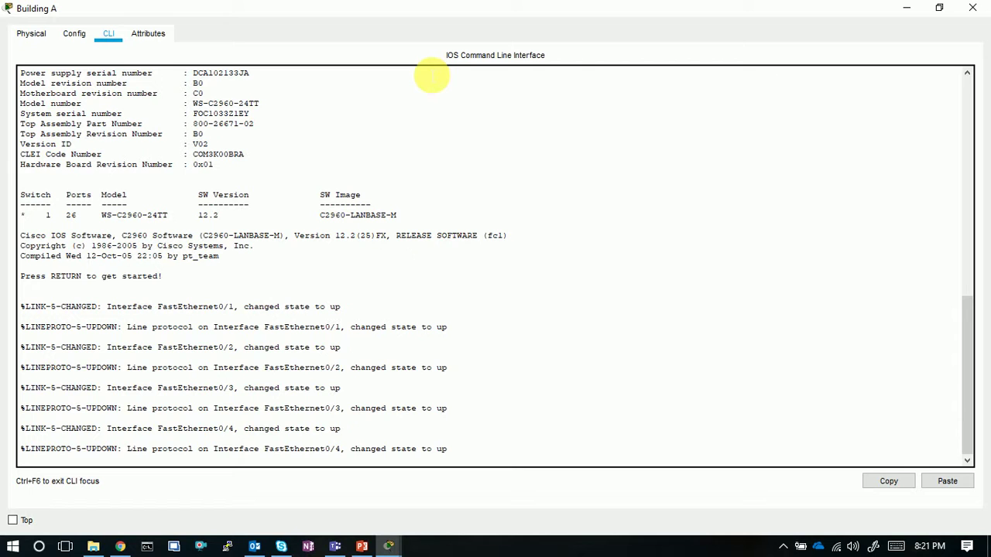
pyautogui.press('Return')
pyautogui.press('Return')
pyautogui.press('Return')
pyautogui.press('Return')
pyautogui.press('Return')
pyautogui.press('Return')
pyautogui.press('Return')
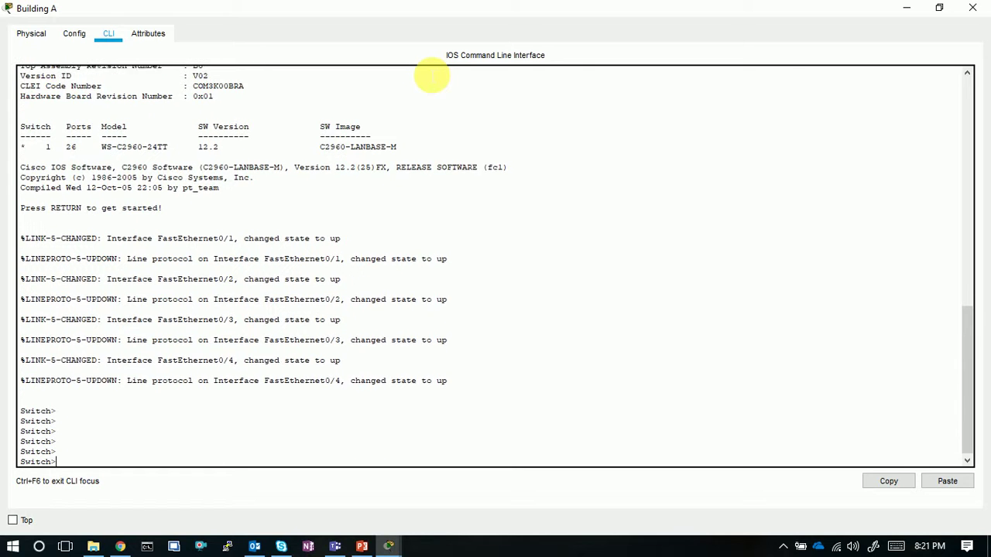
# Enter privileged mode with en, and enter global configuration mode with config t on the Building A switch
pyautogui.write('en')
pyautogui.press('Return')
pyautogui.press('Return')
pyautogui.press('Return')
pyautogui.press('Return')
pyautogui.press('Return')
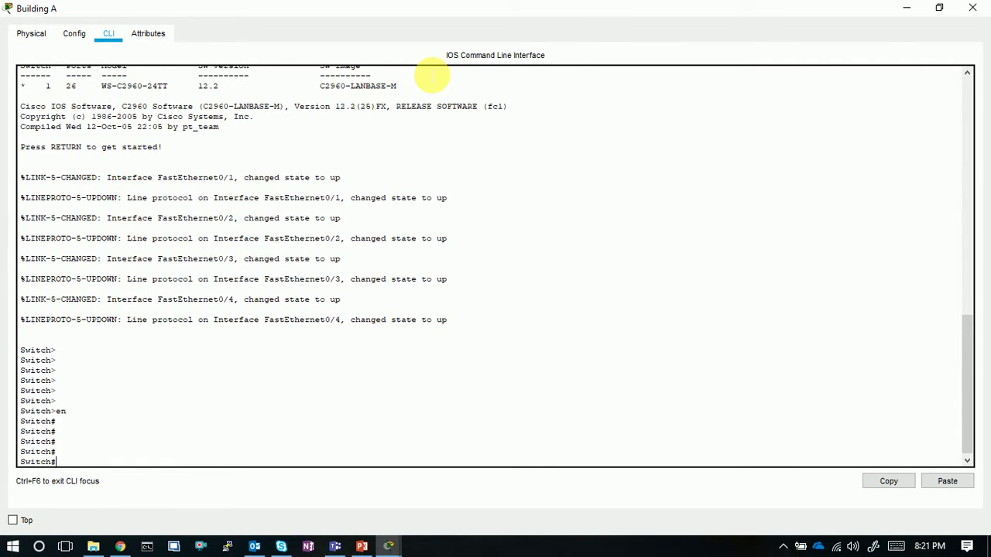
pyautogui.write('config t')
pyautogui.press('Return')
pyautogui.press('Return')
pyautogui.press('Return')
pyautogui.press('Return')
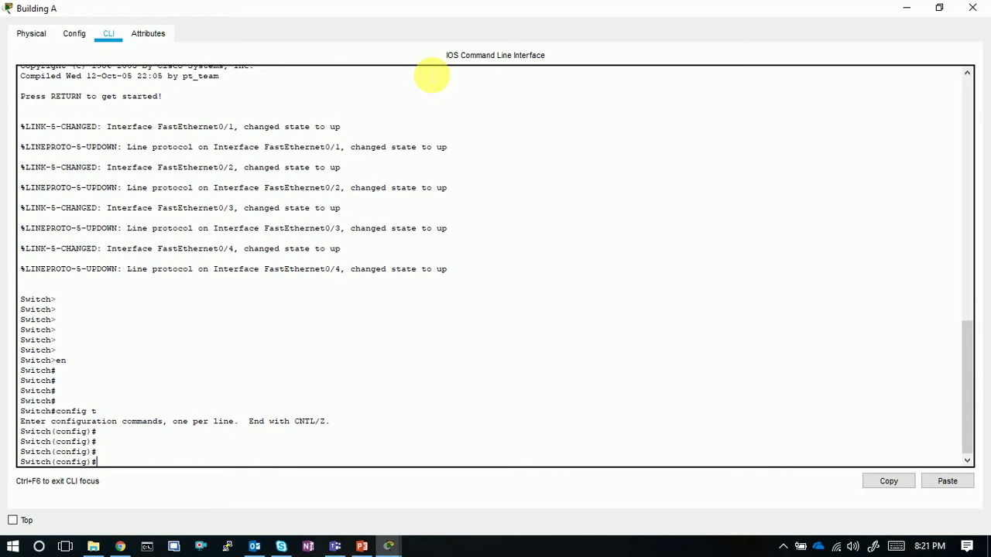
# Set the VTP domain name of the Building A switch to VTPLAB
pyautogui.write('vt')
pyautogui.press('Tab')
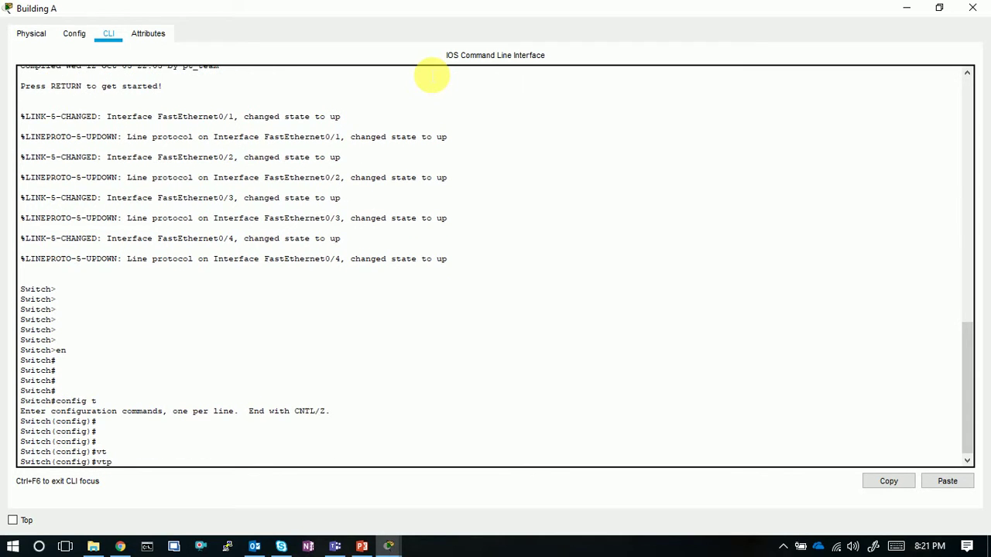
pyautogui.write('do')
pyautogui.press('Tab')
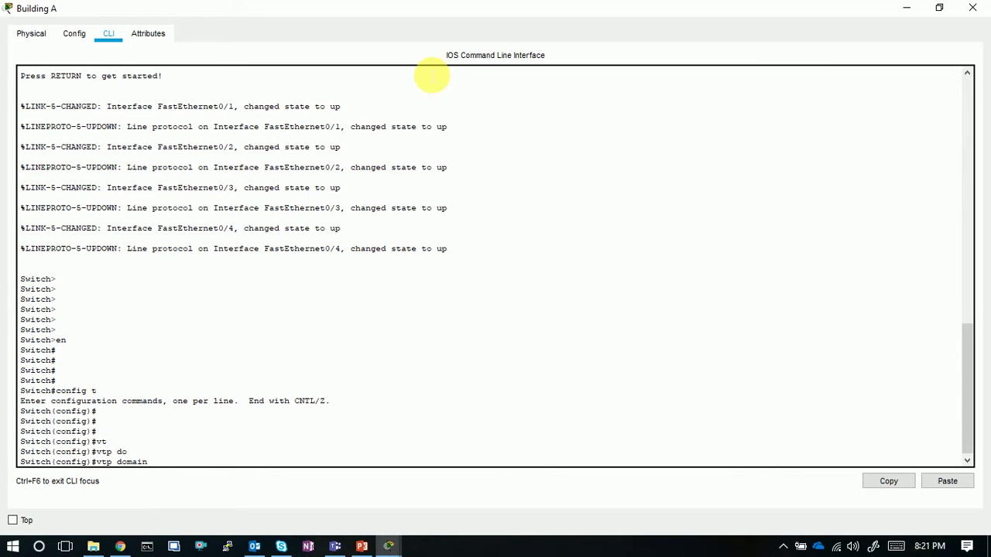
pyautogui.write('VTPLAB')
pyautogui.press('Return')
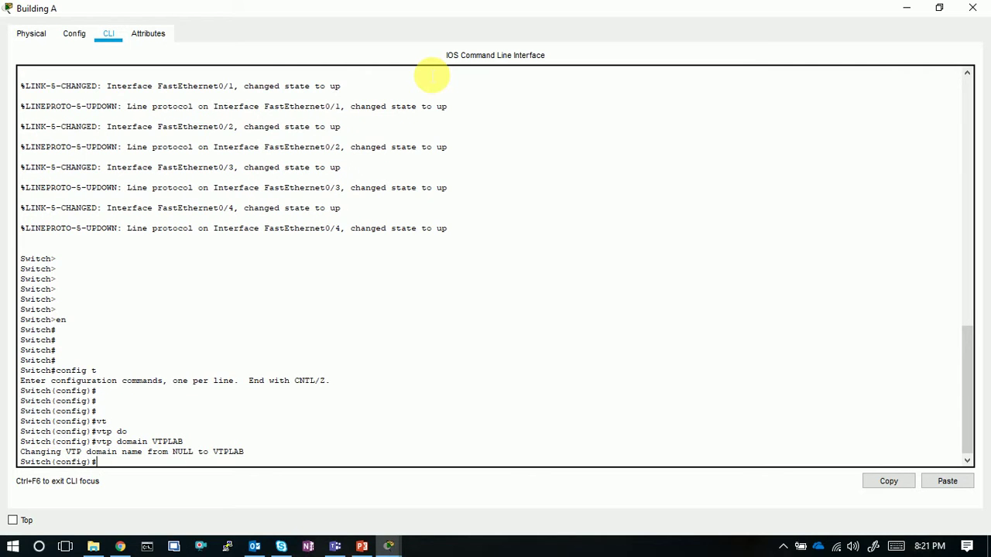
pyautogui.press('Return')
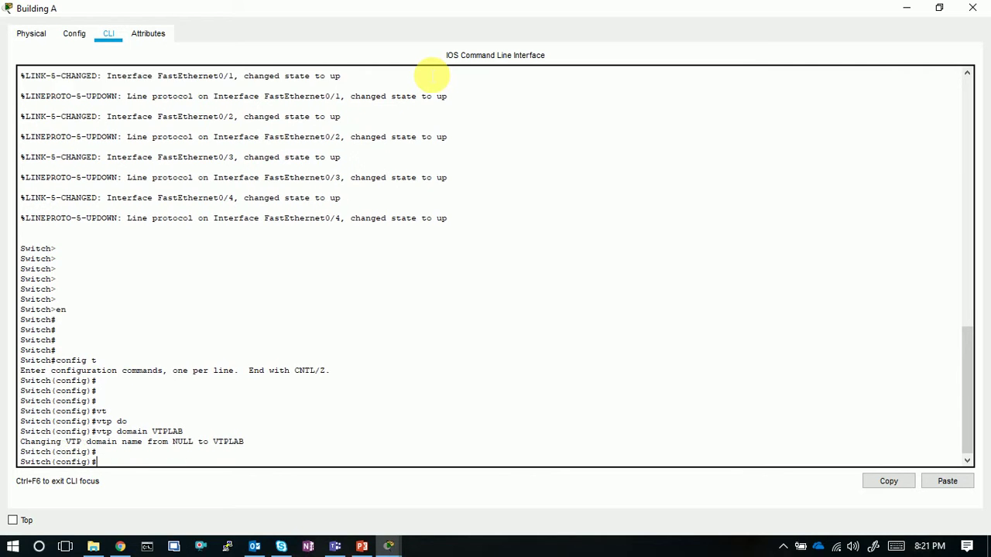
pyautogui.press('Return')
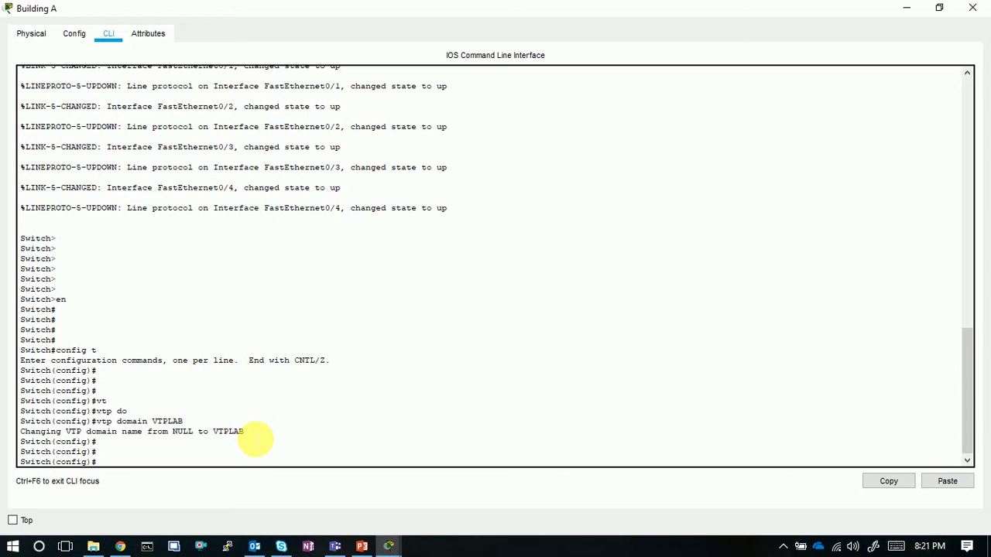
# Set the VTP mode of the Building A switch to server
pyautogui.write('vtp mo')
pyautogui.press('Tab')
pyautogui.write('serv')
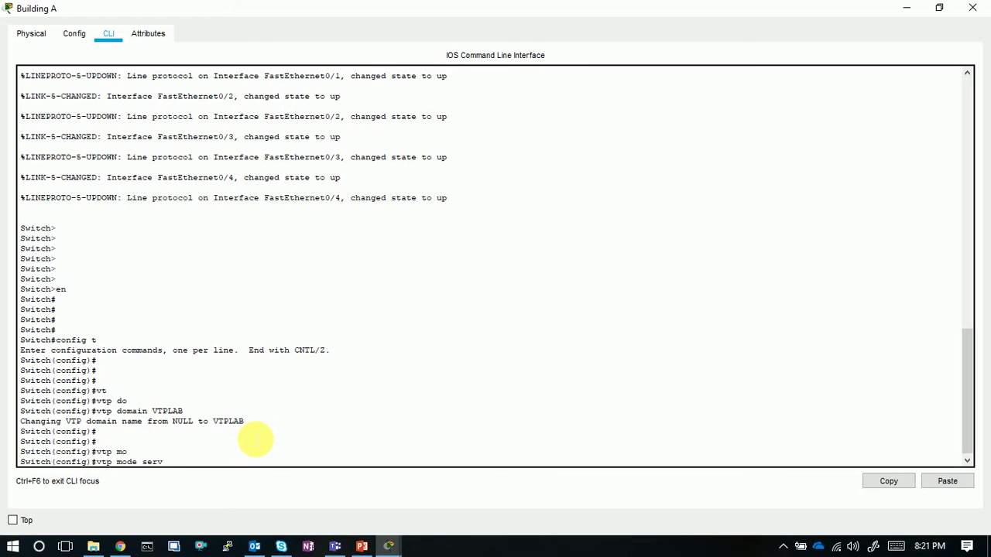
pyautogui.press('Tab')
pyautogui.press('Return')
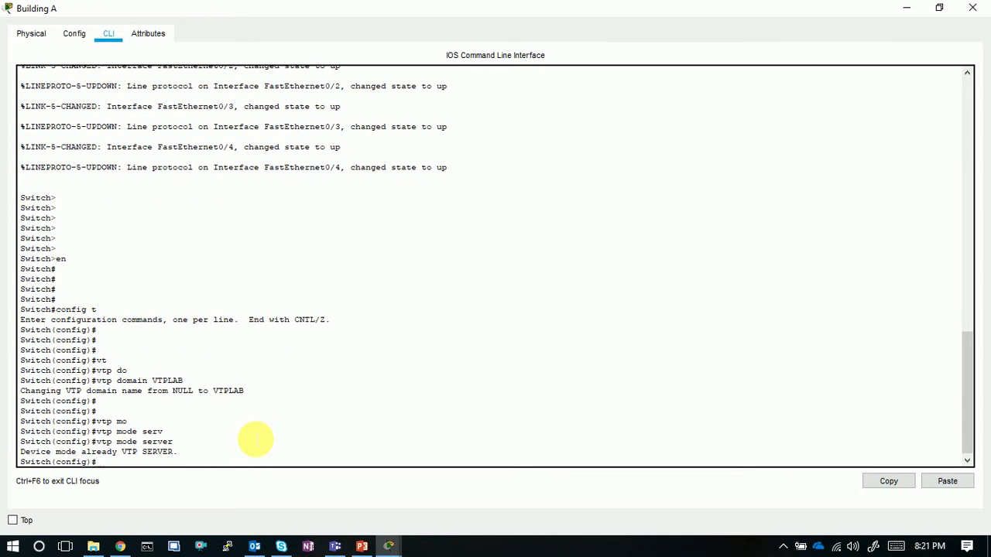
pyautogui.press('Return')
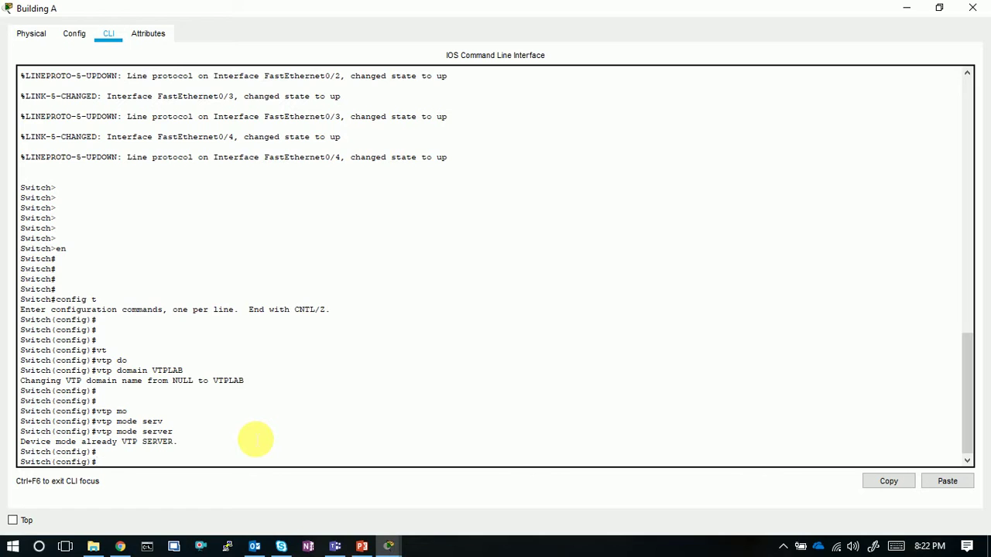
pyautogui.press('Return')
pyautogui.press('Return')
# Set the VTP password on the Building A switch by entering the domain password
pyautogui.write('vt')
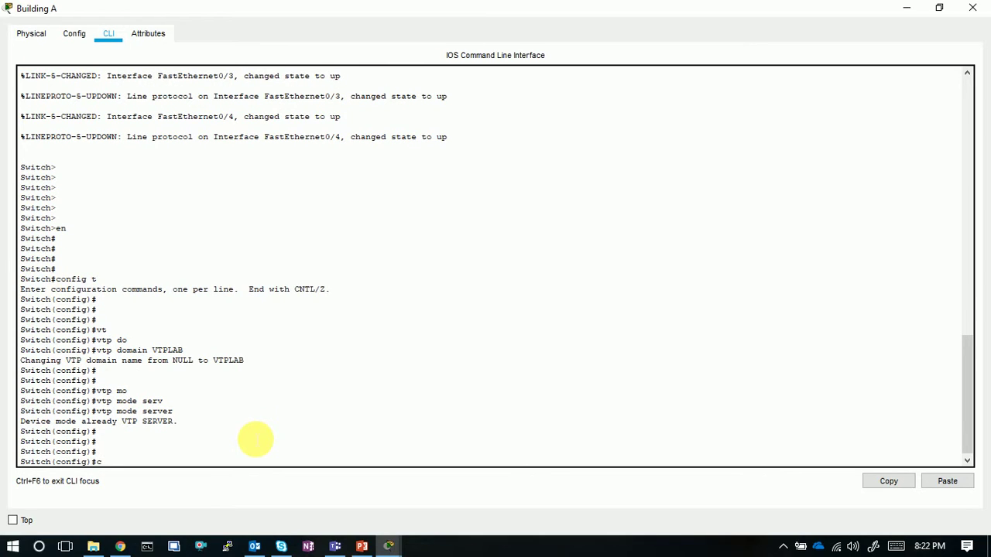
pyautogui.press('Tab')
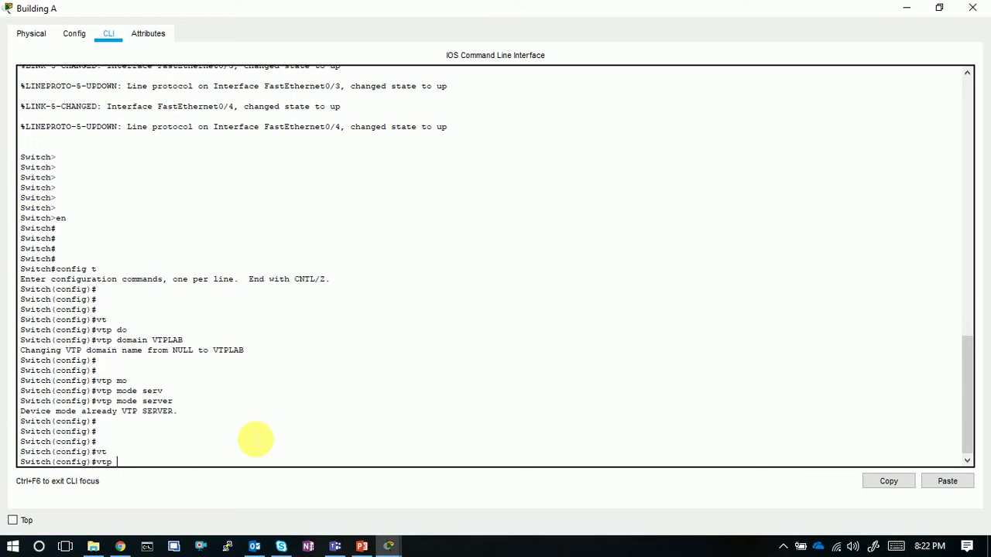
pyautogui.write('pa')
pyautogui.press('Tab')
pyautogui.write('pa')
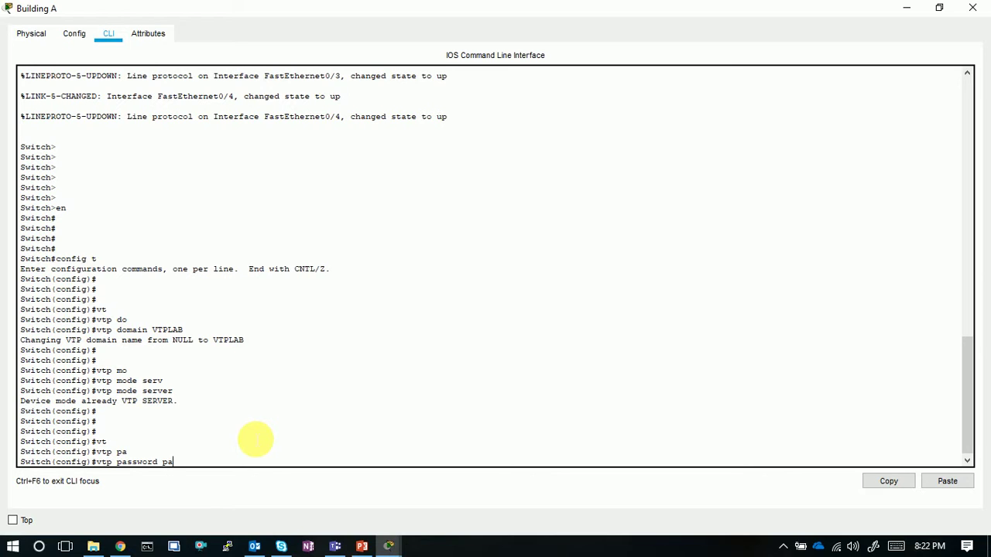
pyautogui.write('ss')
pyautogui.press('Tab')
pyautogui.write('word')
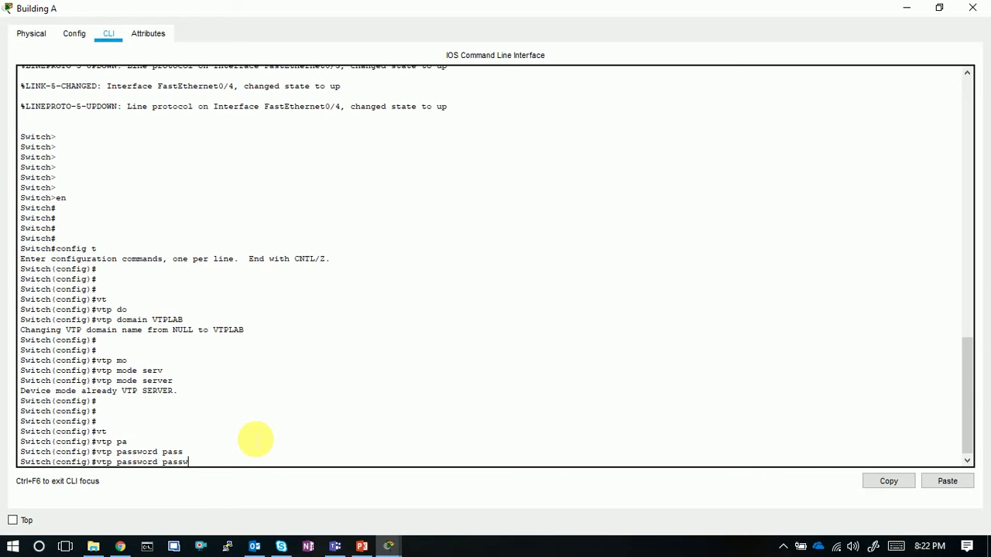
pyautogui.press('Return')
pyautogui.press('Return')
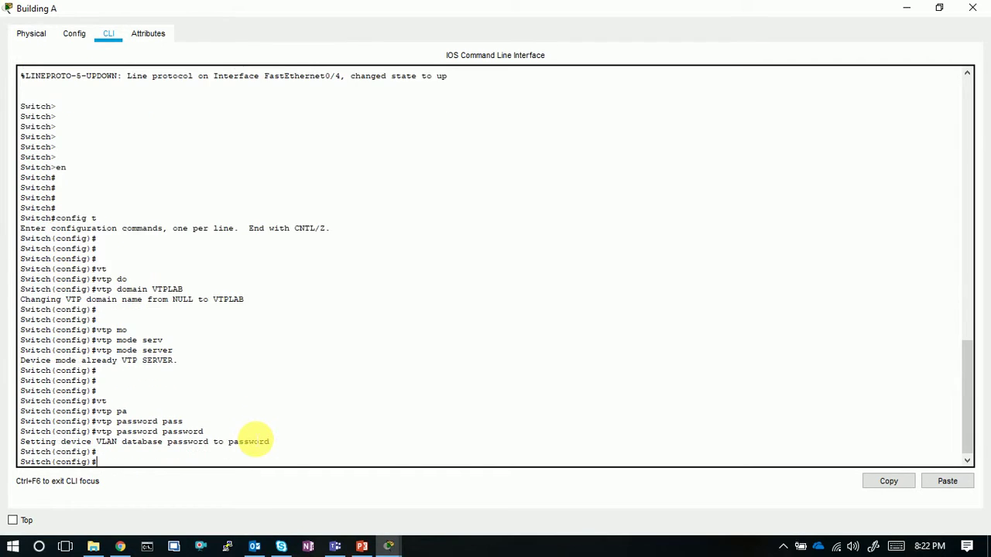
pyautogui.press('Return')
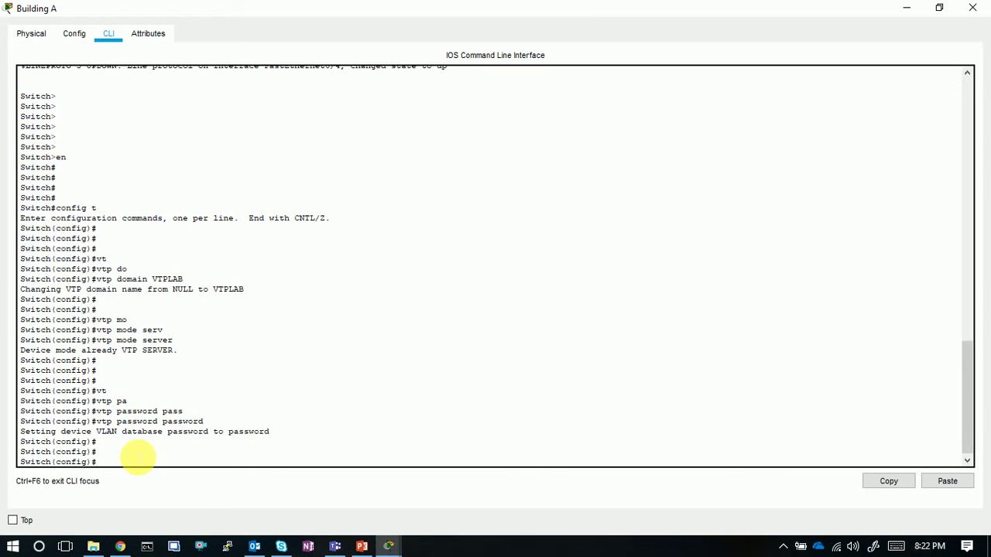
# Look up the help for the vtp command and its version option, and clear the unfinished command line
pyautogui.write('vt')
pyautogui.press('Tab')
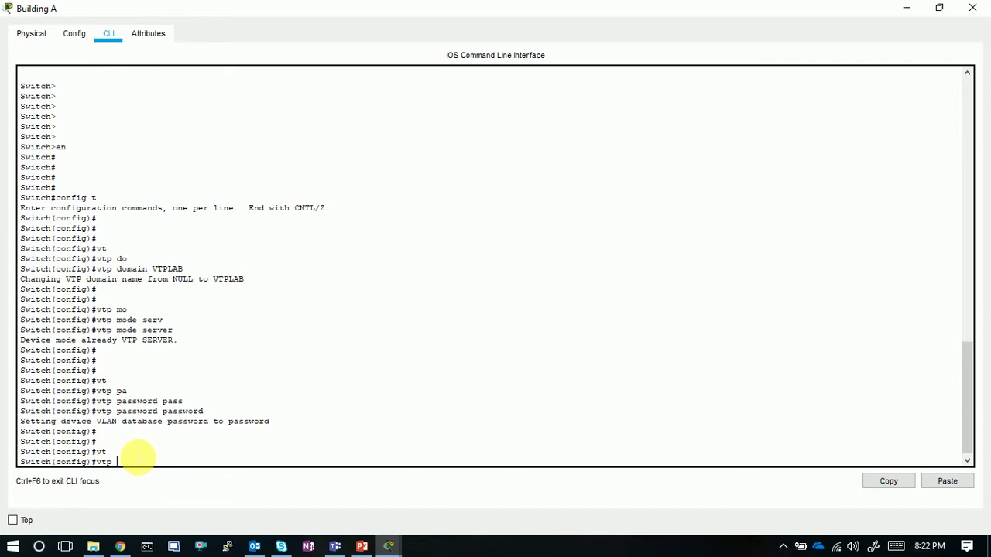
pyautogui.write('?')
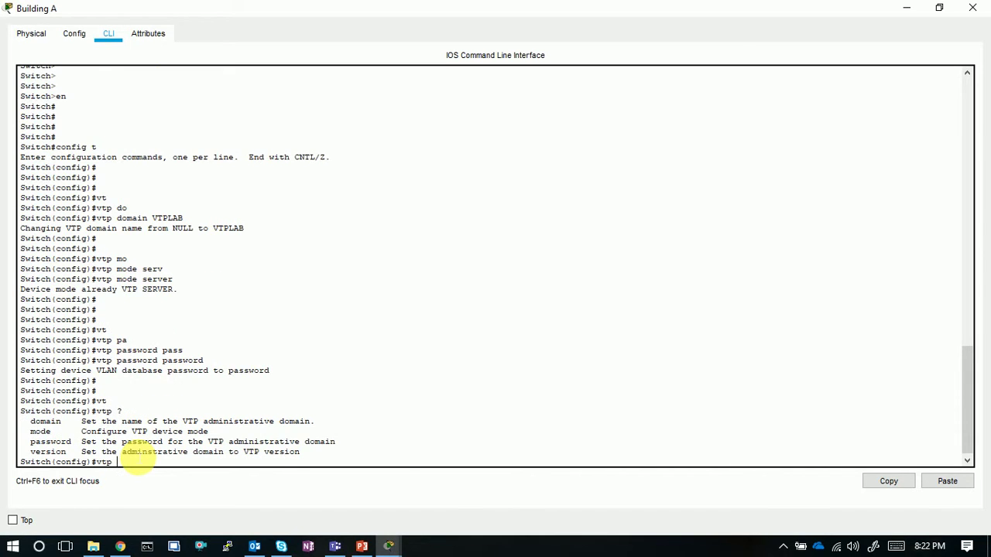
pyautogui.write('ve')
pyautogui.press('Tab')
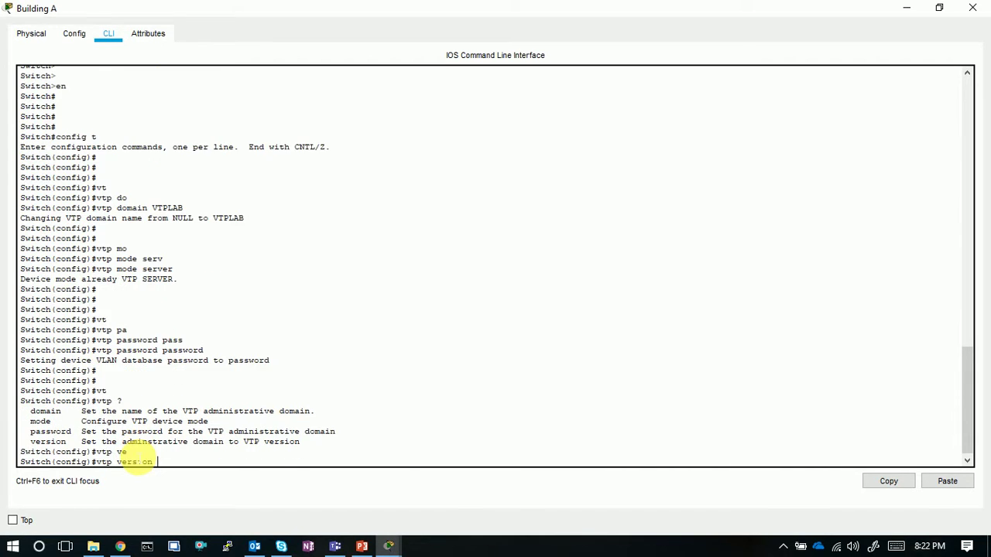
pyautogui.write('?')
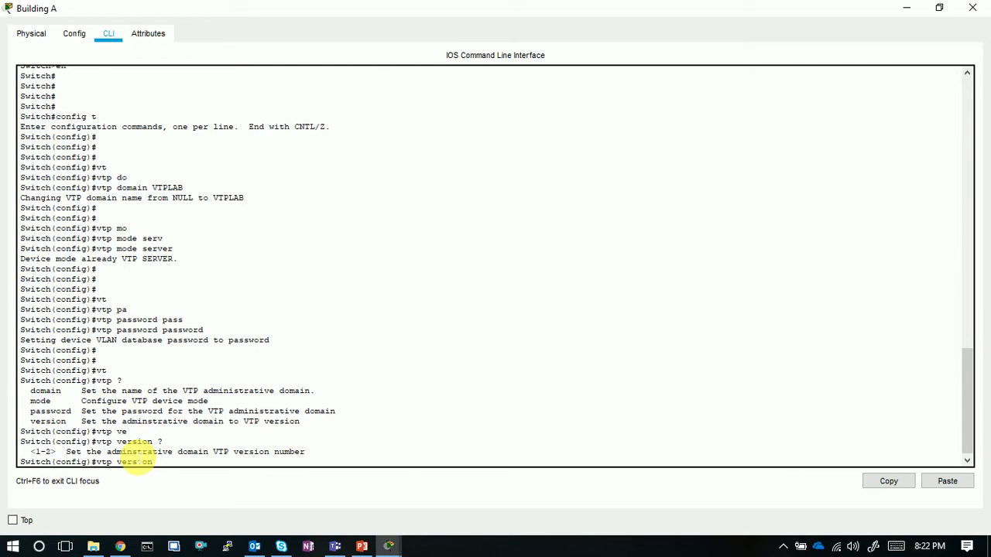
pyautogui.press('BackSpace')
pyautogui.press('BackSpace')
pyautogui.press('BackSpace')
pyautogui.press('BackSpace')
pyautogui.press('BackSpace')
pyautogui.press('BackSpace')
pyautogui.press('BackSpace')
pyautogui.press('BackSpace')
pyautogui.press('BackSpace')
pyautogui.press('BackSpace')
pyautogui.press('BackSpace')
pyautogui.press('BackSpace')
pyautogui.press('Return')
pyautogui.press('Return')
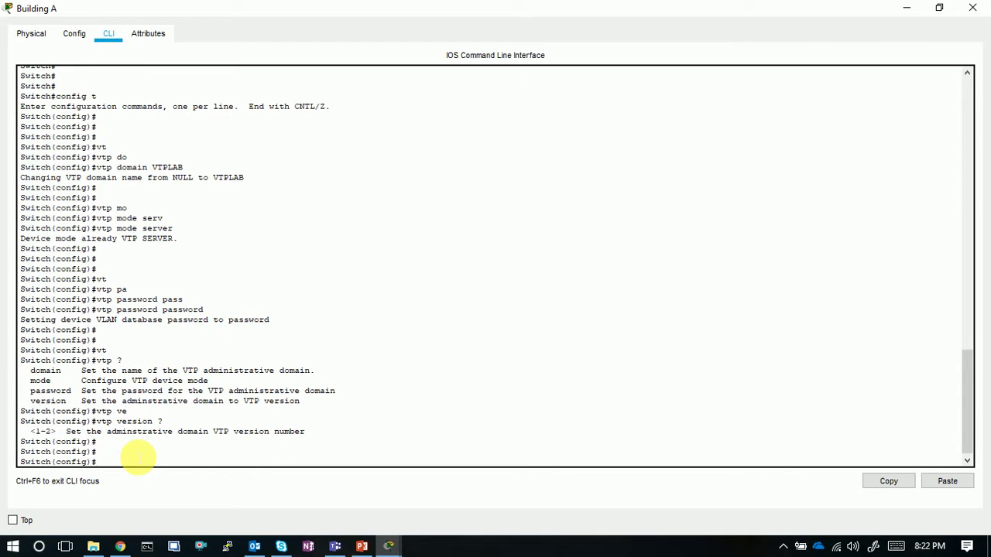
# Exit global configuration mode back to the privileged prompt
pyautogui.write('exit')
pyautogui.press('Return')
pyautogui.press('Return')
pyautogui.press('Return')
pyautogui.press('Return')
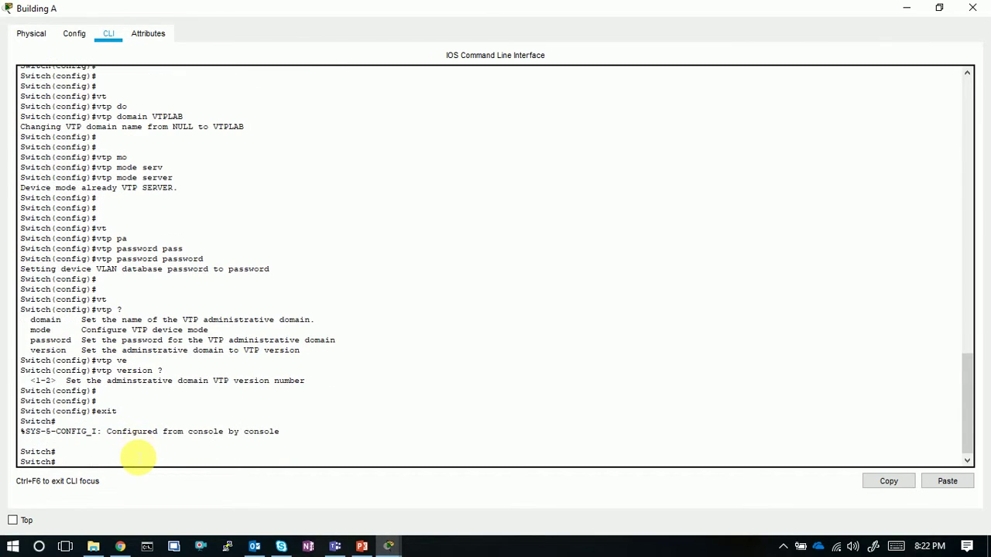
pyautogui.press('Return')
pyautogui.press('Return')
# Display the switch's VTP status with sh vtp status
pyautogui.write('sh vt')
pyautogui.press('Tab')
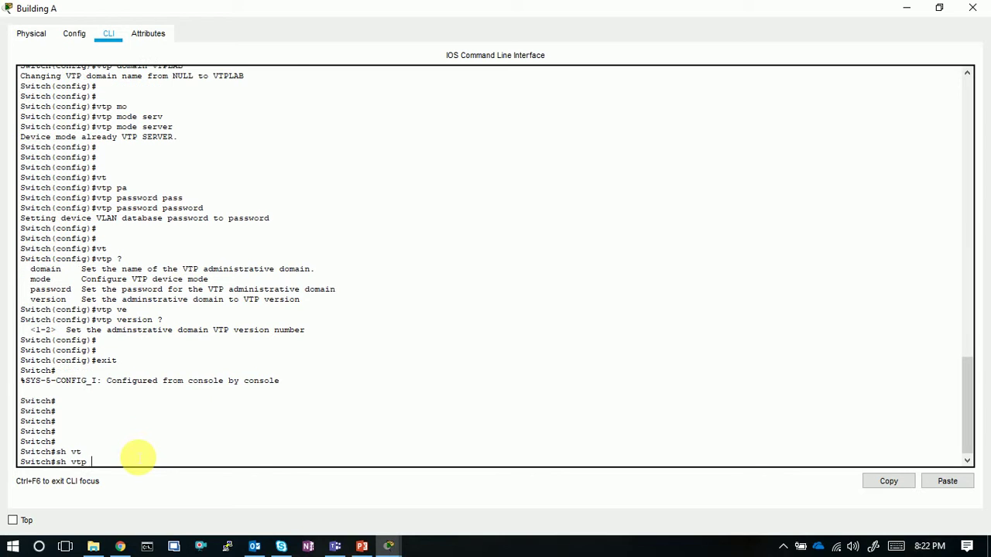
pyautogui.write('st')
pyautogui.press('Tab')
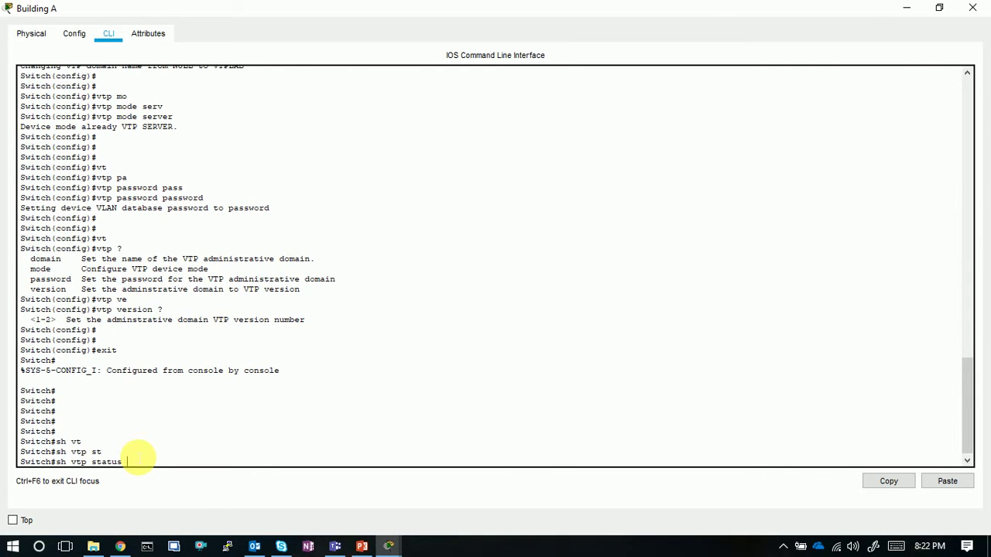
pyautogui.press('Return')
pyautogui.press('Return')
pyautogui.press('Return')
pyautogui.press('Return')
pyautogui.press('Return')
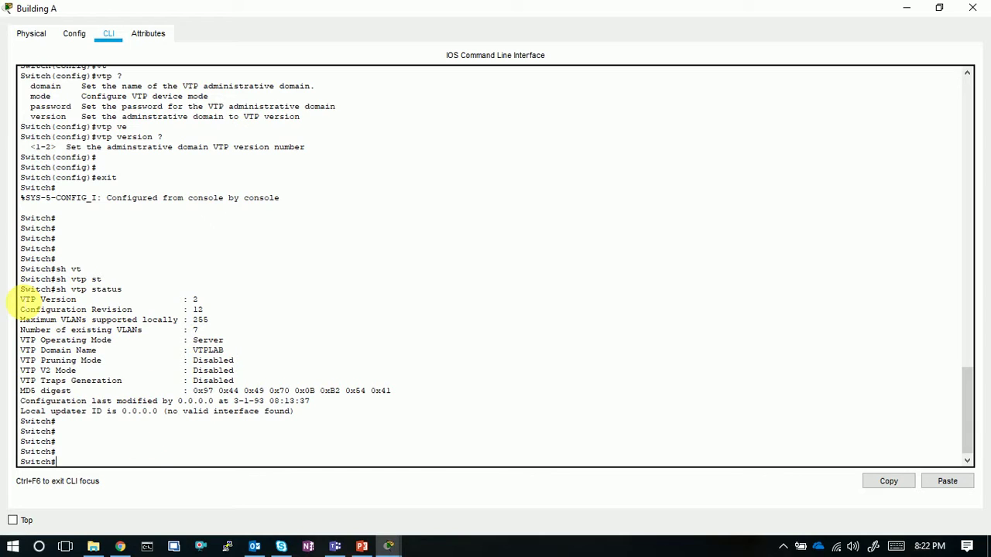
# Examine the VTP version, configuration revision, operating mode and domain name in the status output
pyautogui.moveTo(22, 299); pyautogui.dragTo(203, 310)
pyautogui.click(194, 313)
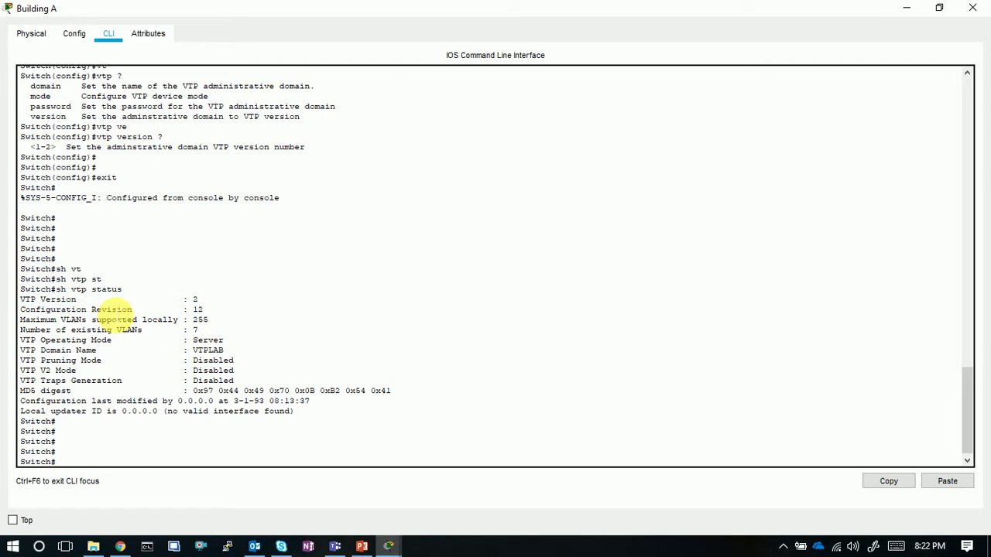
pyautogui.moveTo(21, 309); pyautogui.dragTo(203, 310)
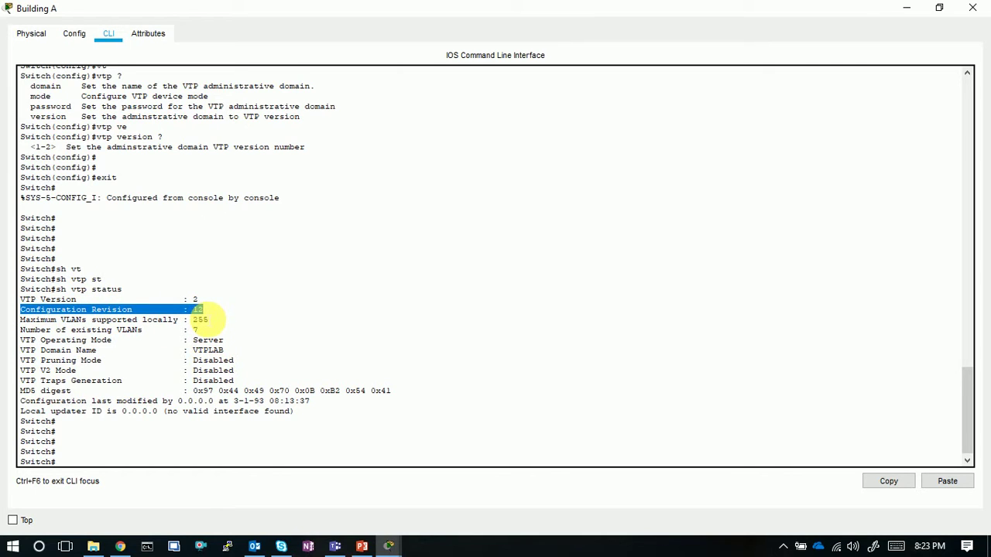
pyautogui.click(207, 311)
pyautogui.moveTo(203, 309); pyautogui.dragTo(42, 311)
pyautogui.click(55, 323)
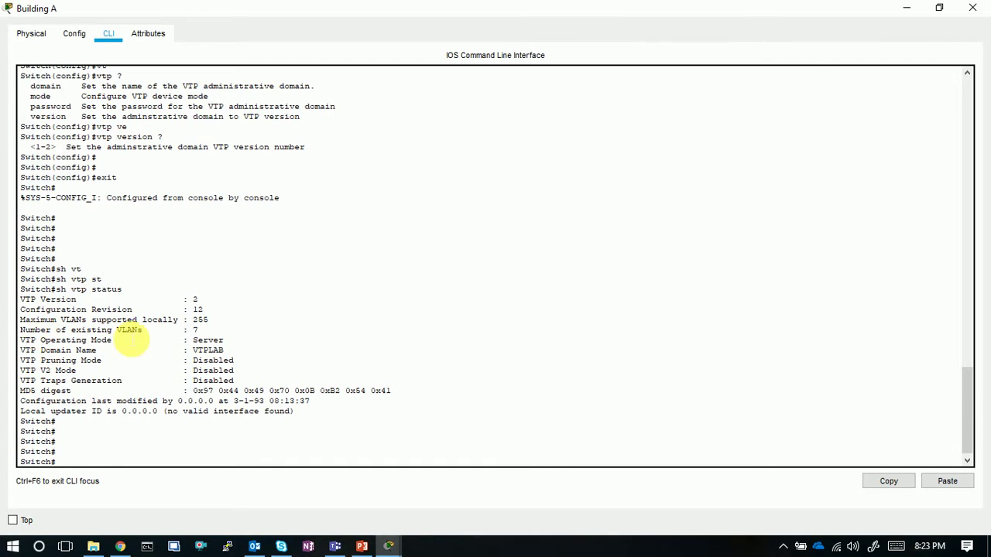
pyautogui.doubleClick(207, 340)
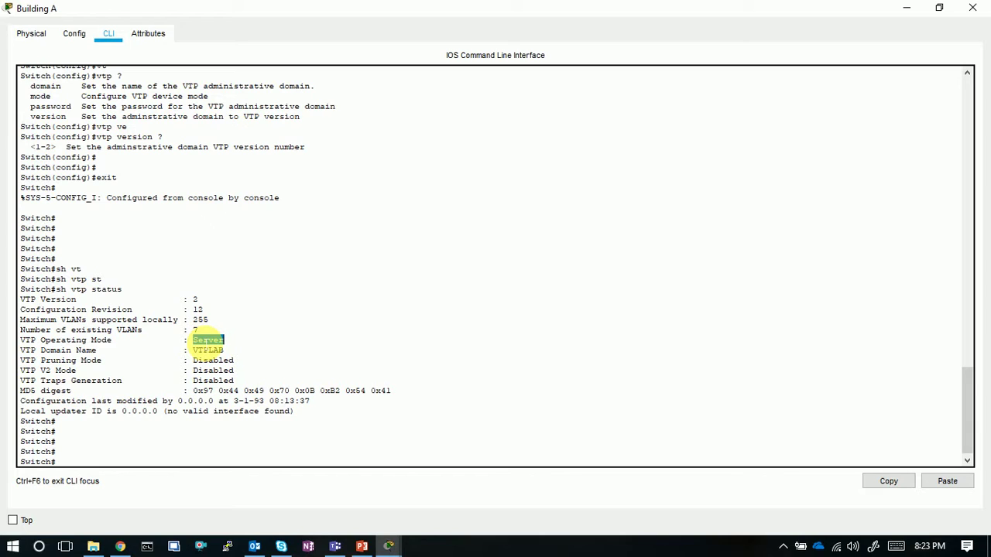
pyautogui.click(208, 350)
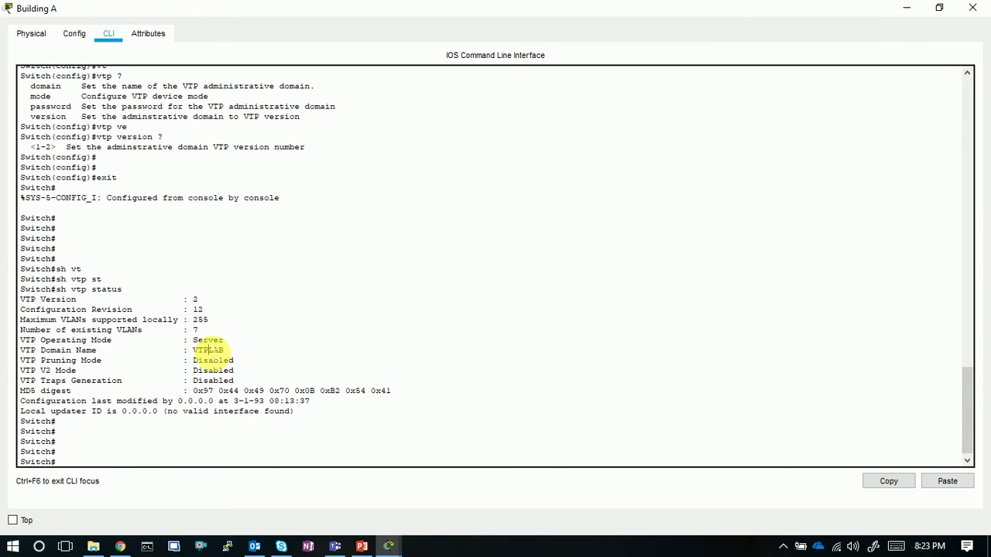
# Examine the domain name, pruning mode, V2 mode, traps generation and last-modified time in Building A's VTP status output
pyautogui.doubleClick(208, 349)
pyautogui.click(215, 361)
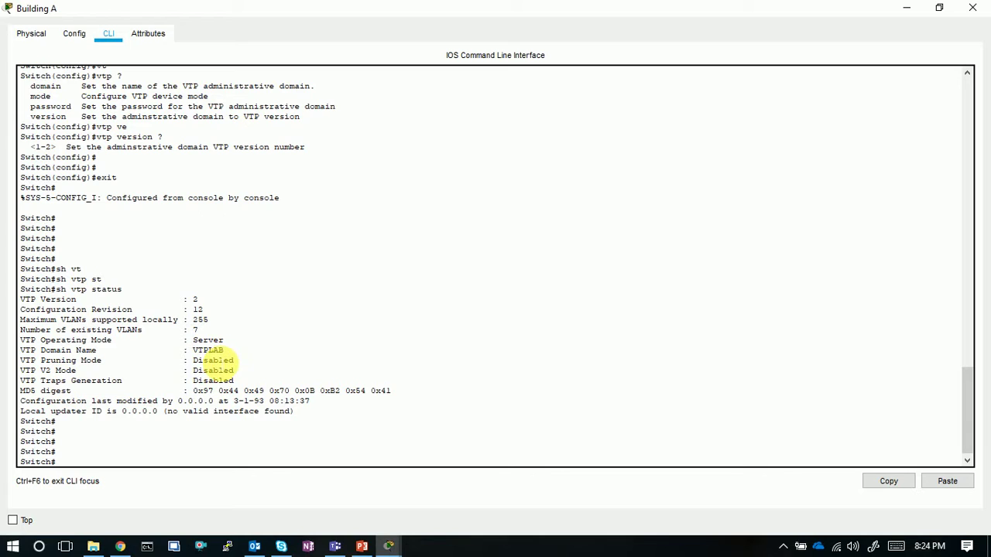
pyautogui.doubleClick(215, 360)
pyautogui.doubleClick(214, 371)
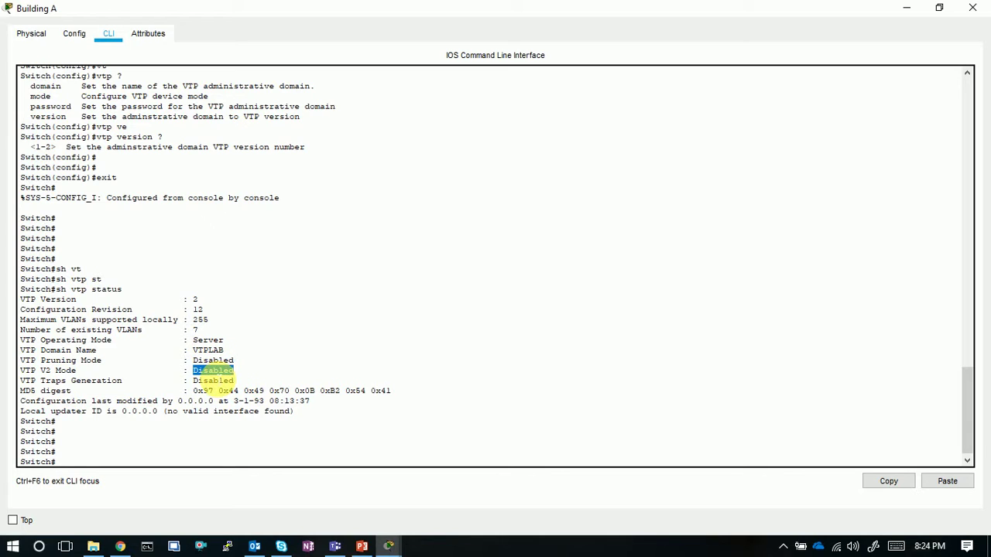
pyautogui.click(213, 380)
pyautogui.doubleClick(213, 381)
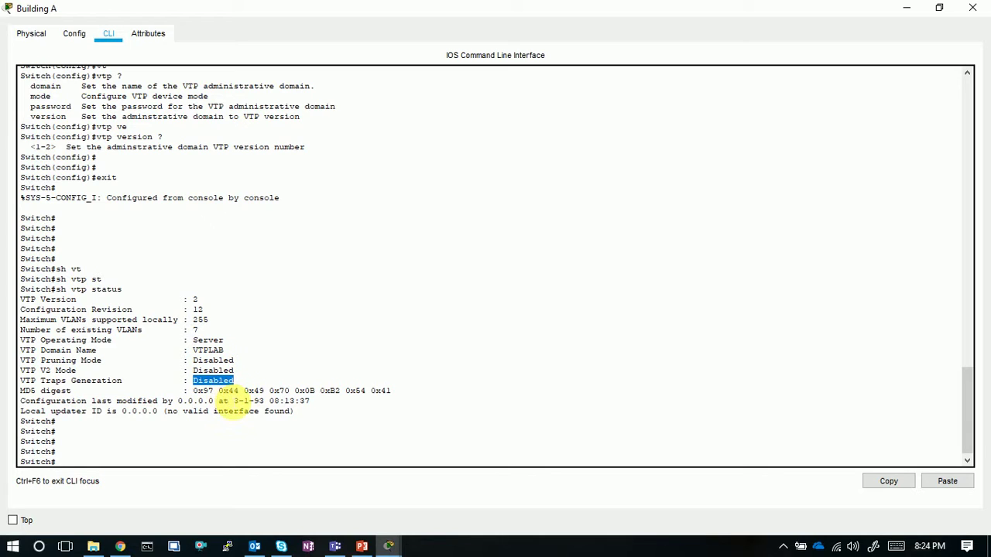
pyautogui.click(254, 402)
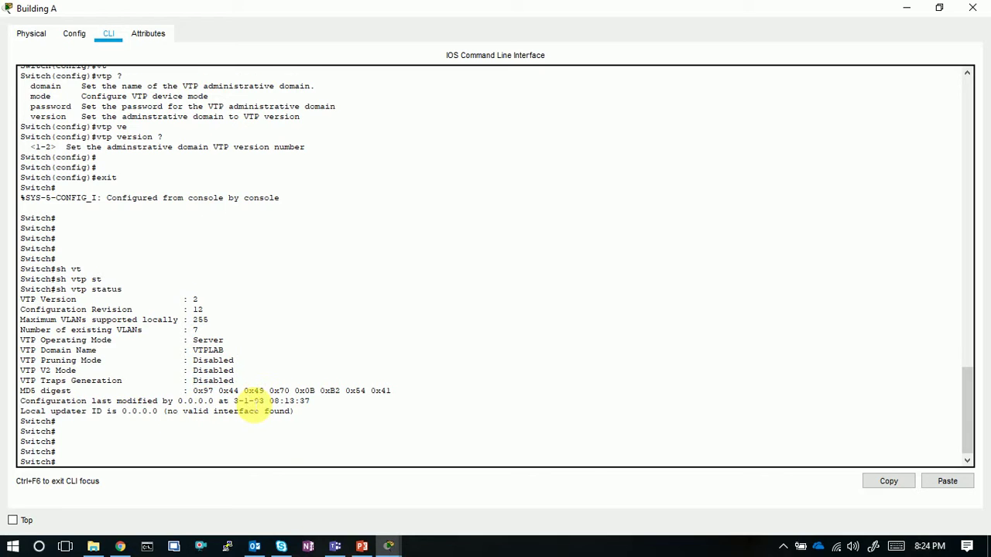
# Display Building A's VLAN table with sh vlan and page through its output
pyautogui.press('Return')
pyautogui.press('Return')
pyautogui.press('Return')
pyautogui.press('Return')
pyautogui.press('Return')
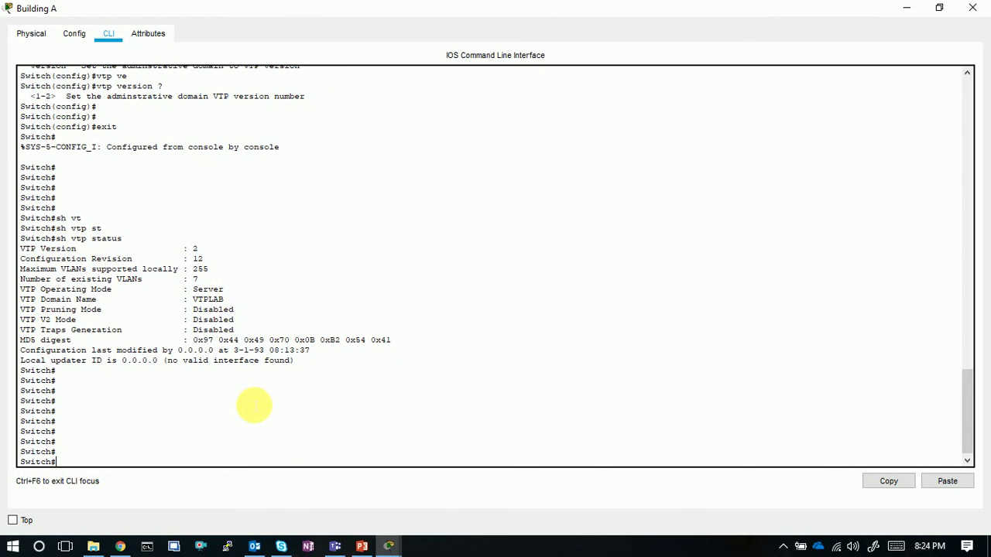
pyautogui.write('sh vl')
pyautogui.press('Tab')
pyautogui.press('Return')
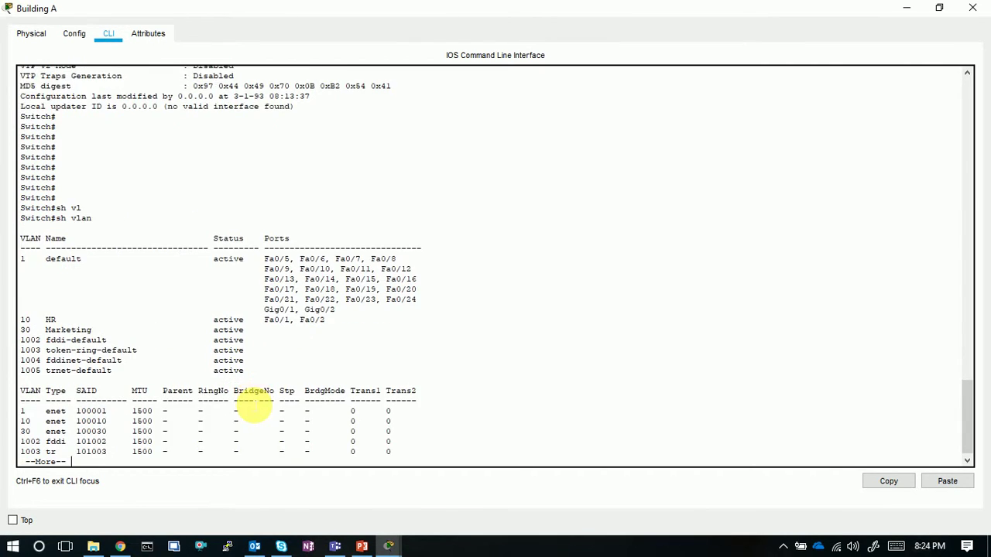
pyautogui.press('Return')
pyautogui.press('Return')
pyautogui.press('Return')
pyautogui.press('Return')
pyautogui.press('Return')
pyautogui.press('Return')
pyautogui.press('Return')
pyautogui.press('Return')
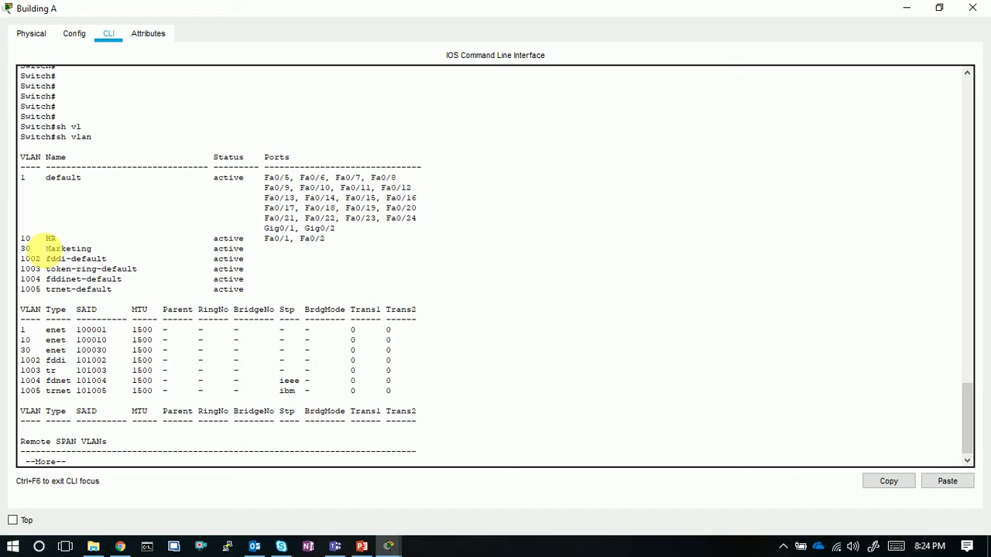
# Examine the default VLANs 1 and 1002 to 1005 in the VLAN table, and finish the paged output
pyautogui.moveTo(18, 260); pyautogui.dragTo(151, 292)
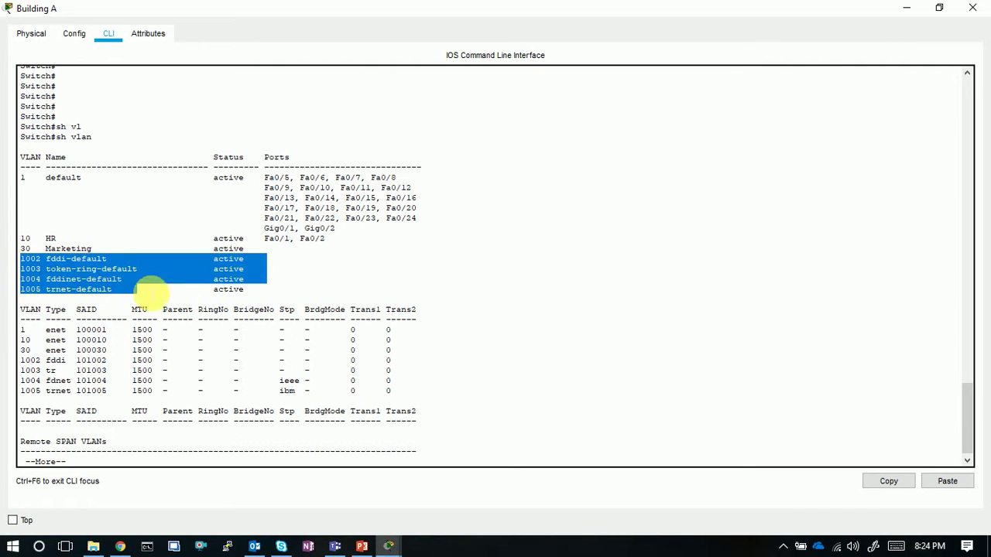
pyautogui.moveTo(70, 187); pyautogui.dragTo(62, 177)
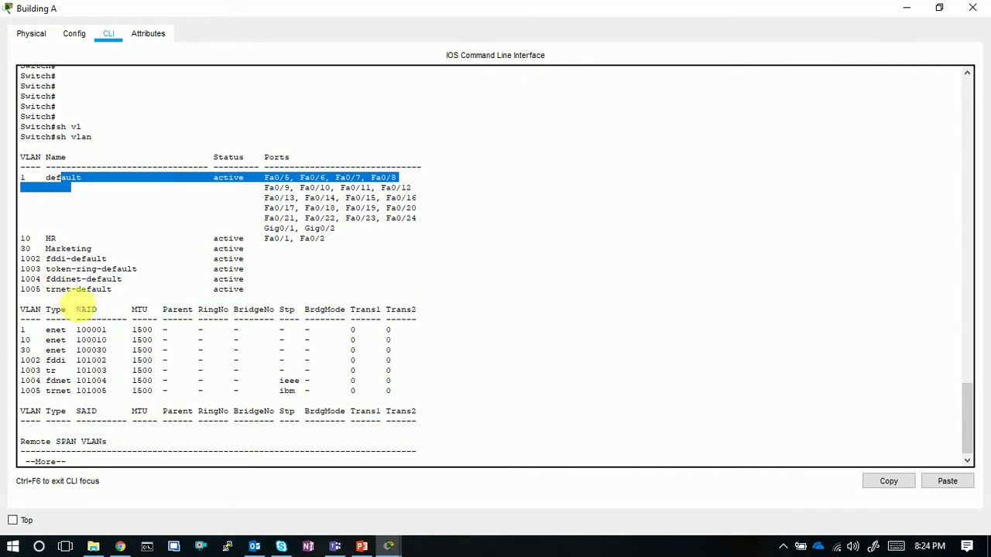
pyautogui.press('Return')
pyautogui.press('Return')
pyautogui.press('Return')
pyautogui.press('Return')
pyautogui.press('Return')
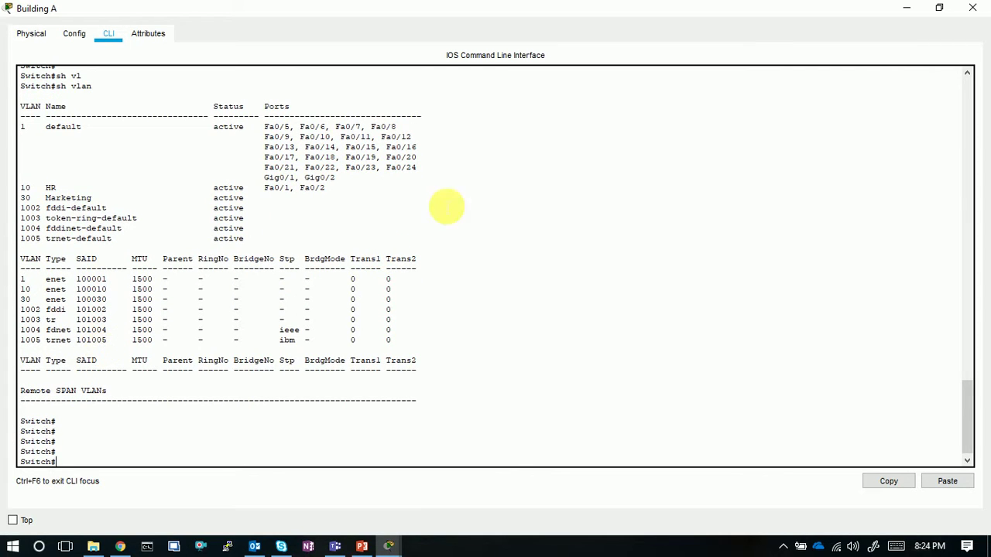
# Minimize the Building A window and open the Building B switch's command line in a maximized window at its user prompt
pyautogui.click(906, 8)
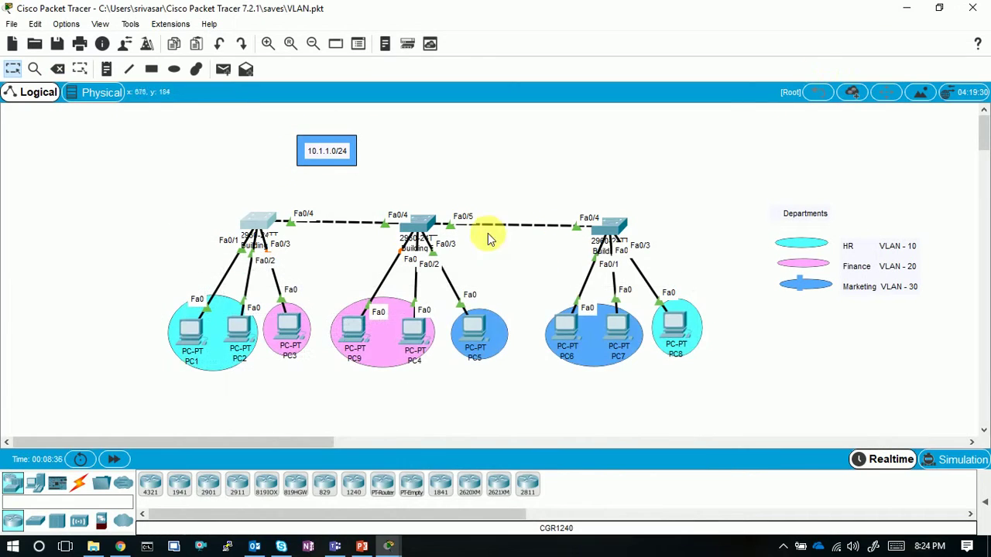
pyautogui.doubleClick(418, 226)
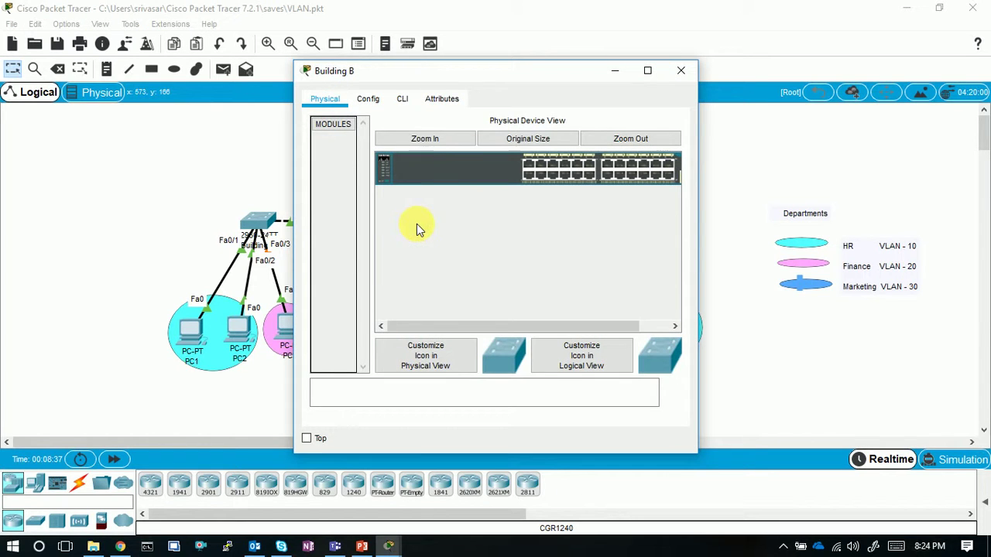
pyautogui.click(403, 99)
pyautogui.click(647, 71)
pyautogui.press('Return')
pyautogui.press('Return')
pyautogui.press('Return')
pyautogui.press('Return')
pyautogui.press('Return')
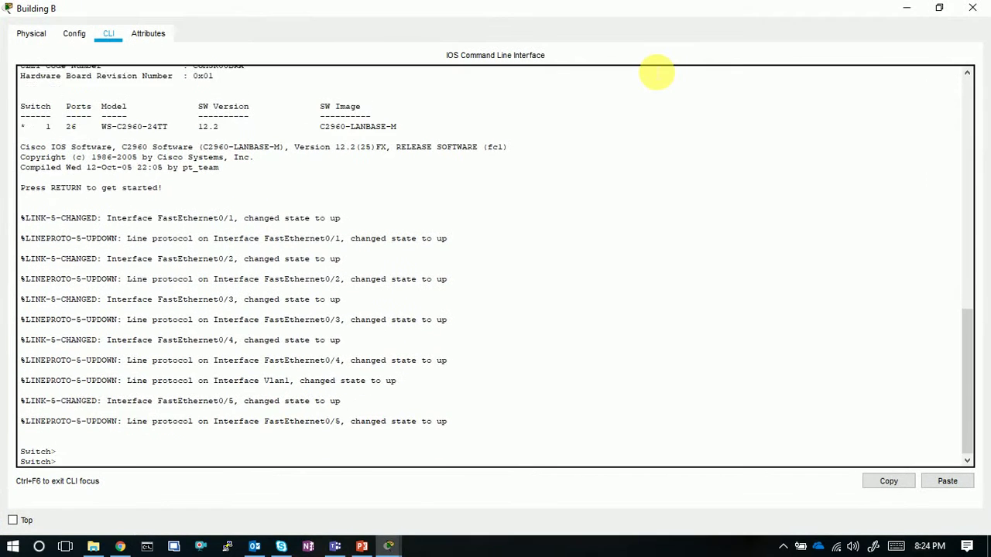
# Enter privileged EXEC mode on the Building B switch with en
pyautogui.write('en')
pyautogui.press('Return')
pyautogui.press('Return')
pyautogui.press('Return')
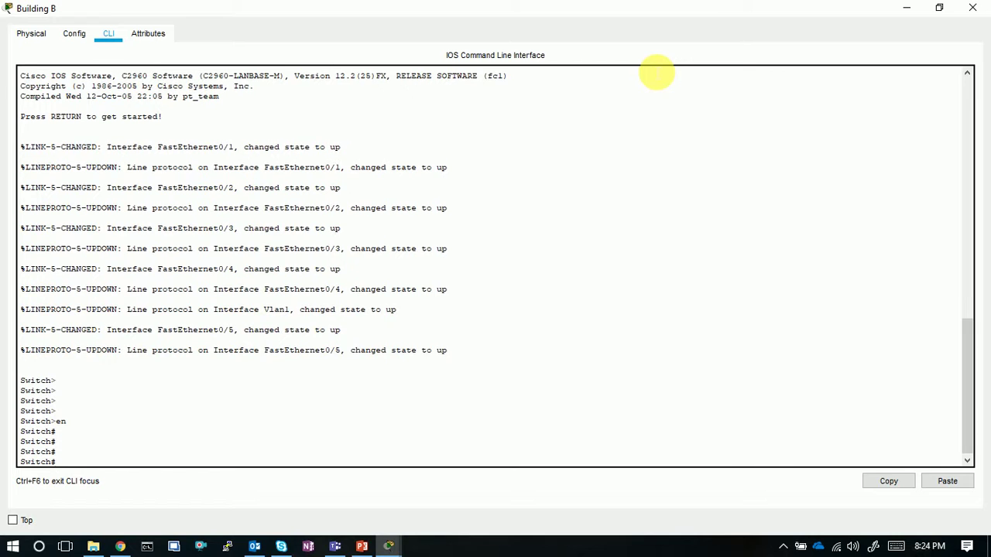
# Enter global configuration mode on the Building B switch with configure t
pyautogui.write('con')
pyautogui.press('Tab')
pyautogui.write('fi')
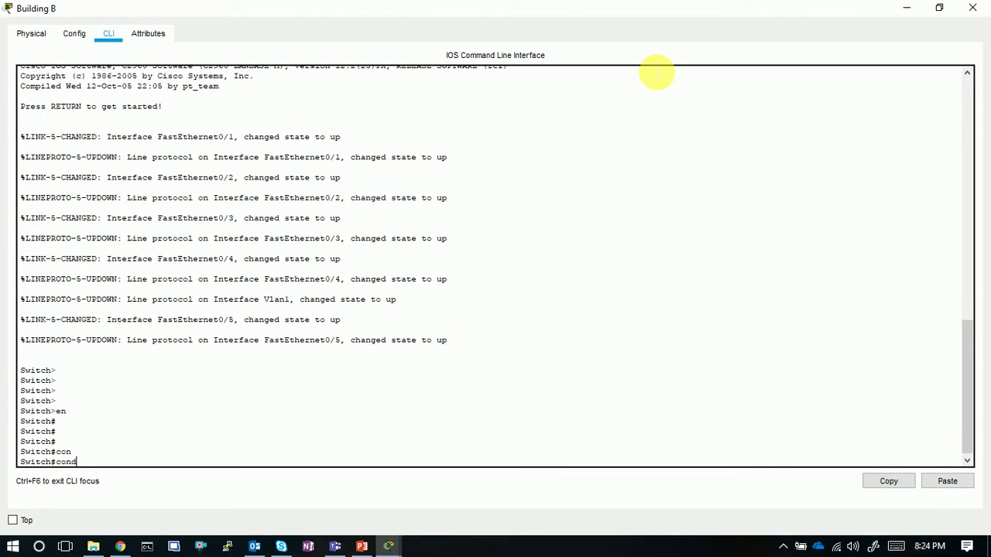
pyautogui.press('Tab')
pyautogui.write('t')
pyautogui.press('Return')
pyautogui.press('Return')
pyautogui.press('Return')
pyautogui.press('Return')
pyautogui.press('Return')
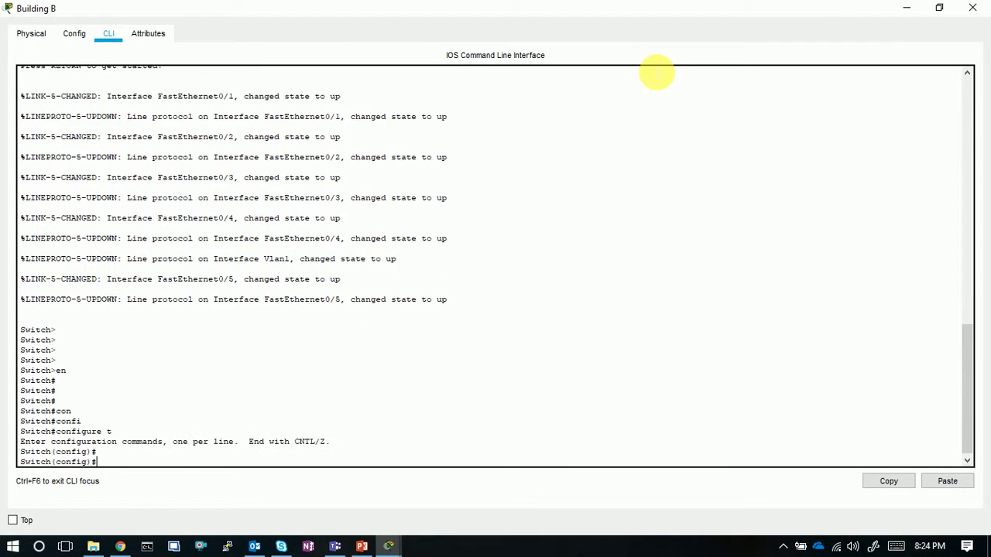
# Set the VTP domain of the Building B switch to VTPLAB with the vtp domain command
pyautogui.write('vtp')
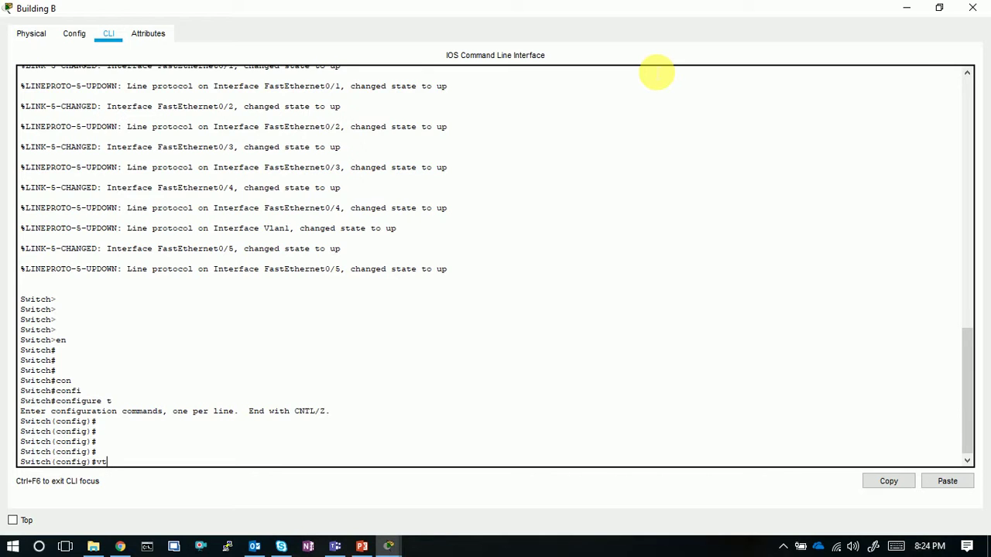
pyautogui.press('Tab')
pyautogui.write('d')
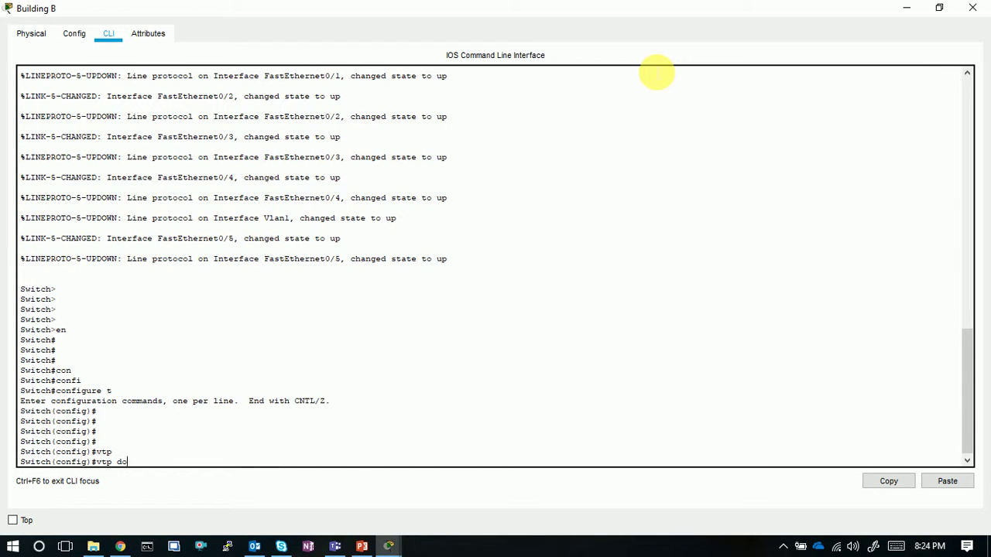
pyautogui.press('Tab')
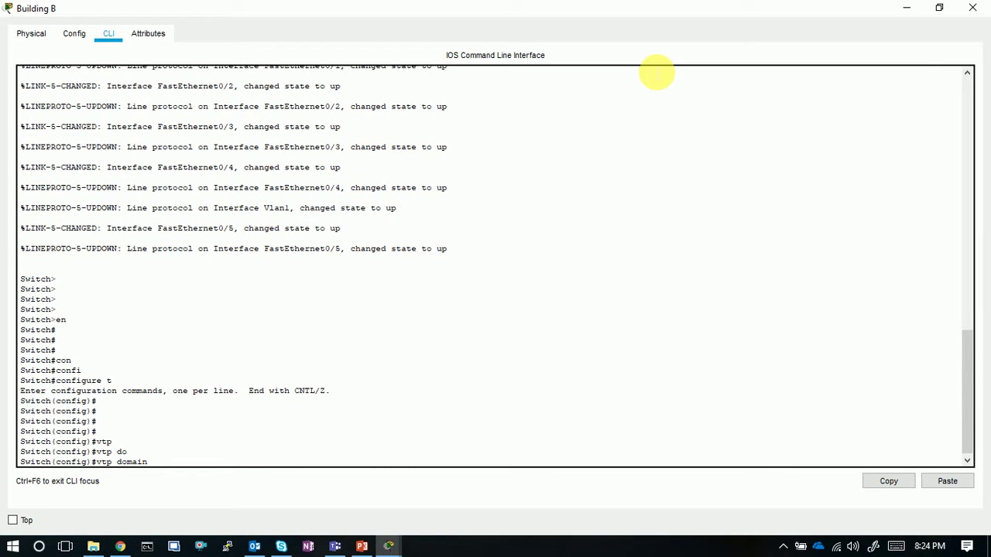
pyautogui.write('VTPLAB')
pyautogui.press('Return')
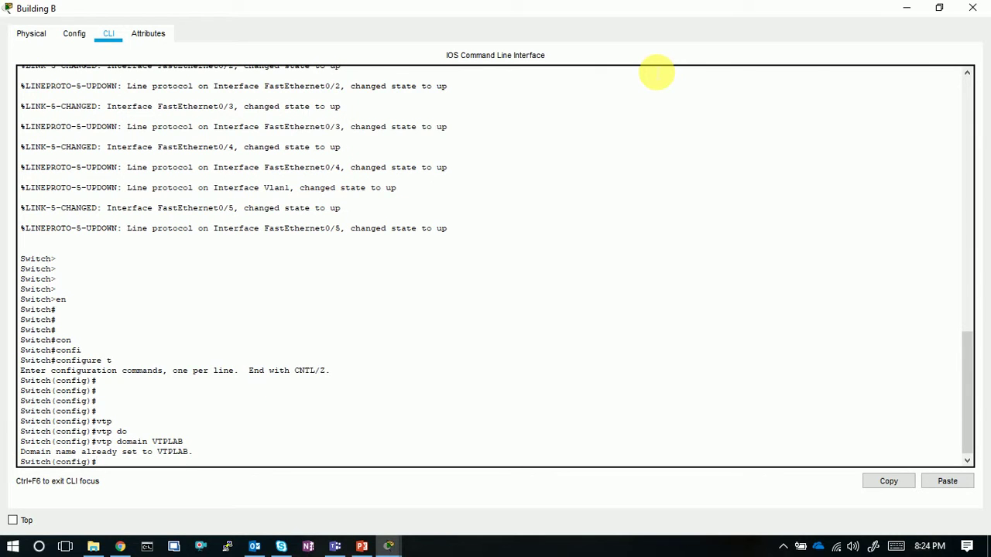
pyautogui.press('Return')
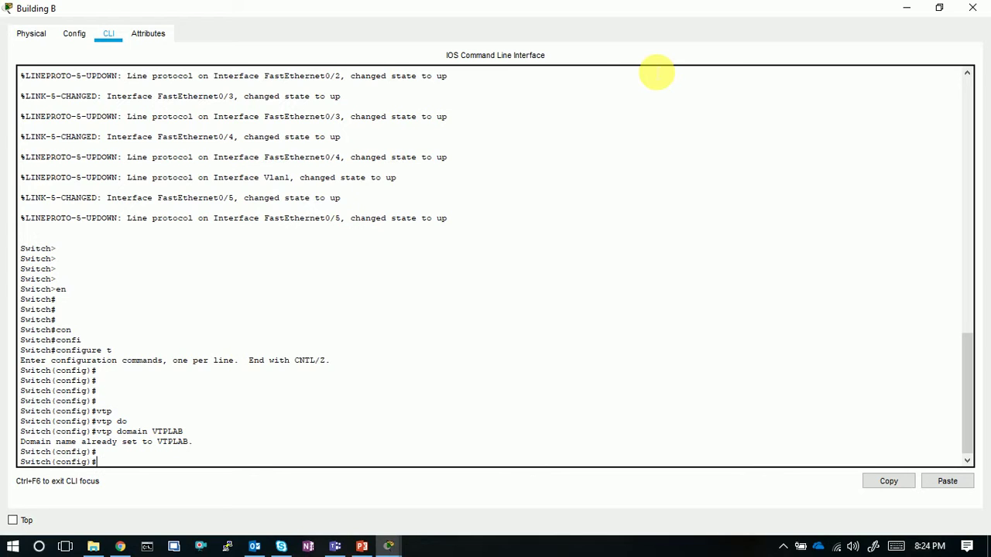
pyautogui.press('Return')
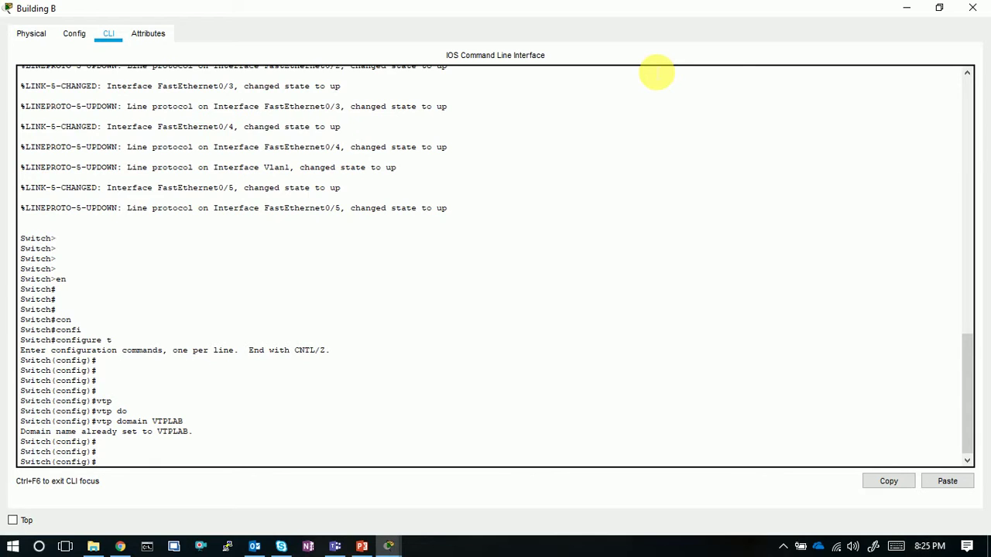
# Set the Building B switch to VTP client mode with vtp mode client
pyautogui.write('vt')
pyautogui.press('Tab')
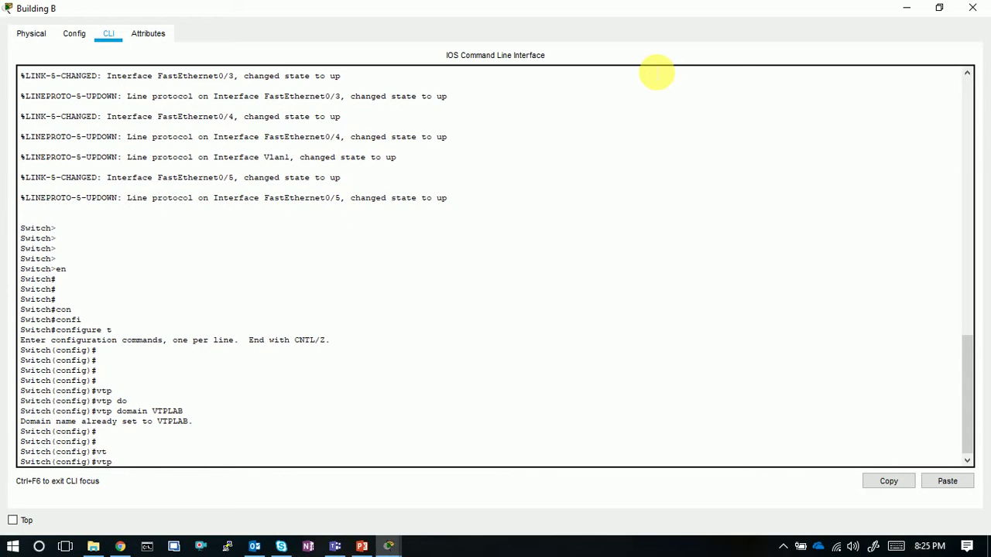
pyautogui.write('mo')
pyautogui.press('Tab')
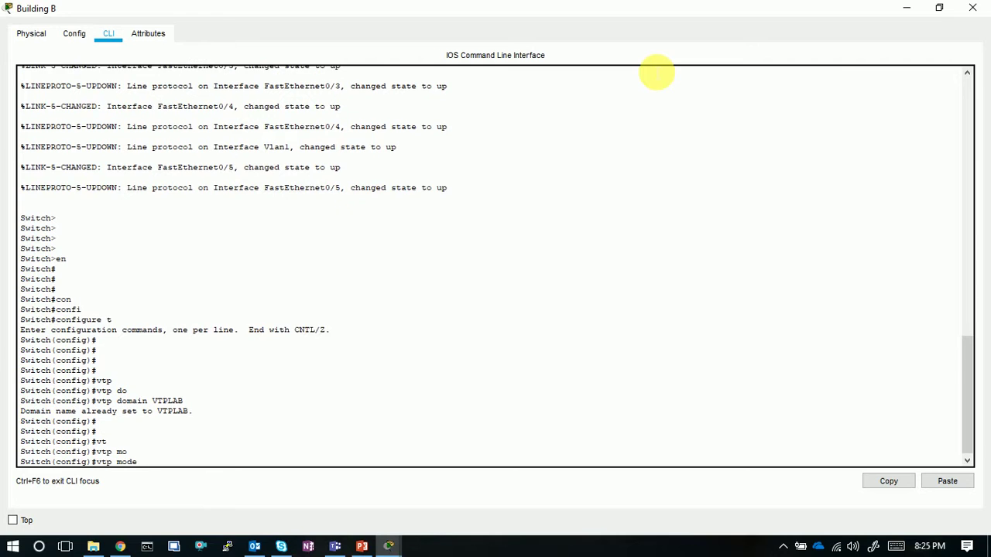
pyautogui.write('cl')
pyautogui.press('Tab')
pyautogui.press('Return')
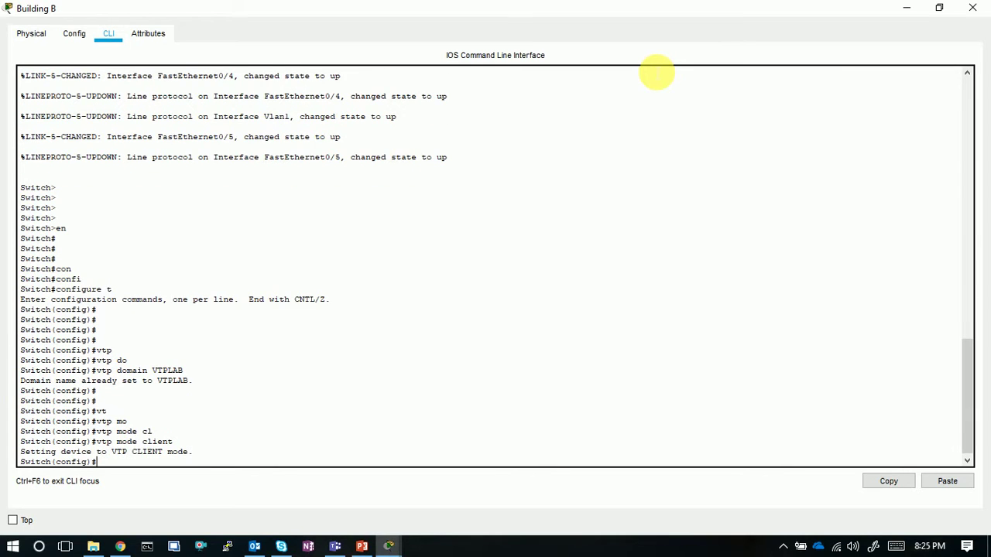
pyautogui.press('Return')
pyautogui.press('Return')
pyautogui.press('Return')
pyautogui.press('Return')
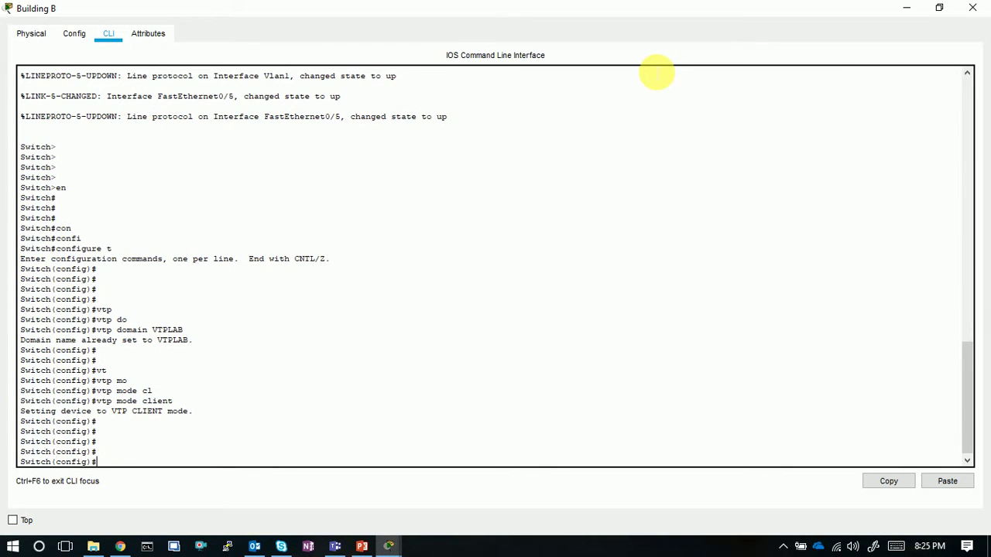
# Set the VTP password on the Building B switch with the vtp password command, entering the domain's password
pyautogui.write('vt')
pyautogui.press('Tab')
pyautogui.write('p')
pyautogui.press('Tab')
pyautogui.write('password')
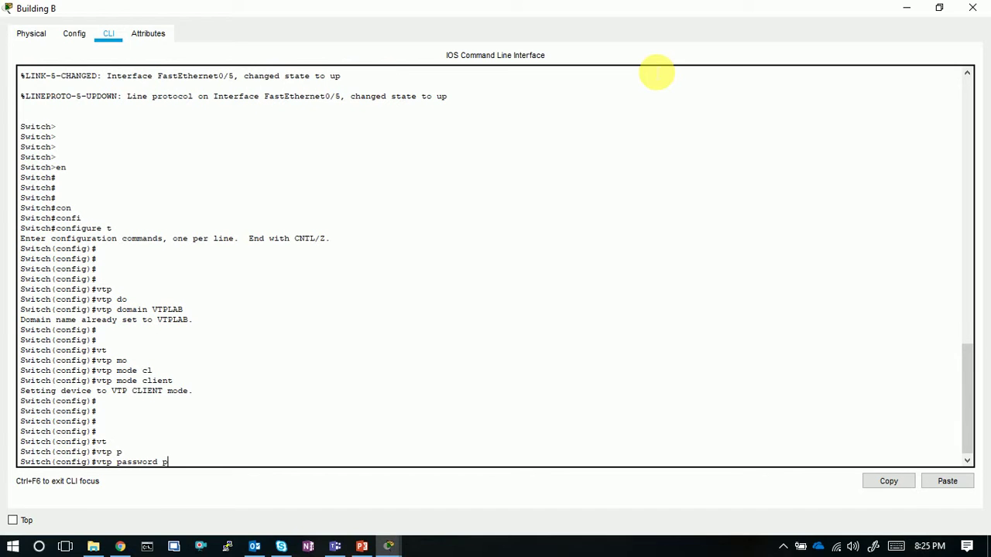
pyautogui.press('Return')
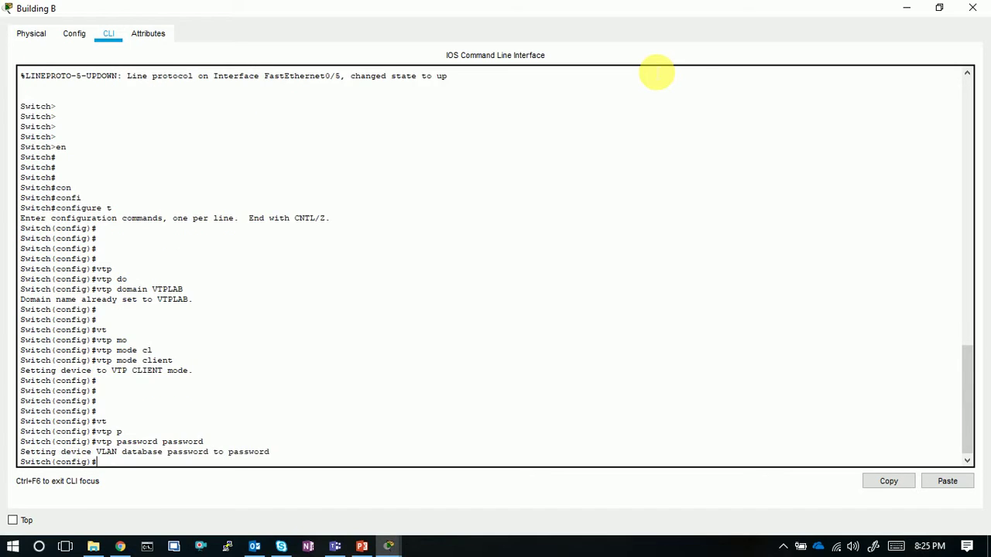
pyautogui.press('Return')
pyautogui.press('Return')
pyautogui.press('Return')
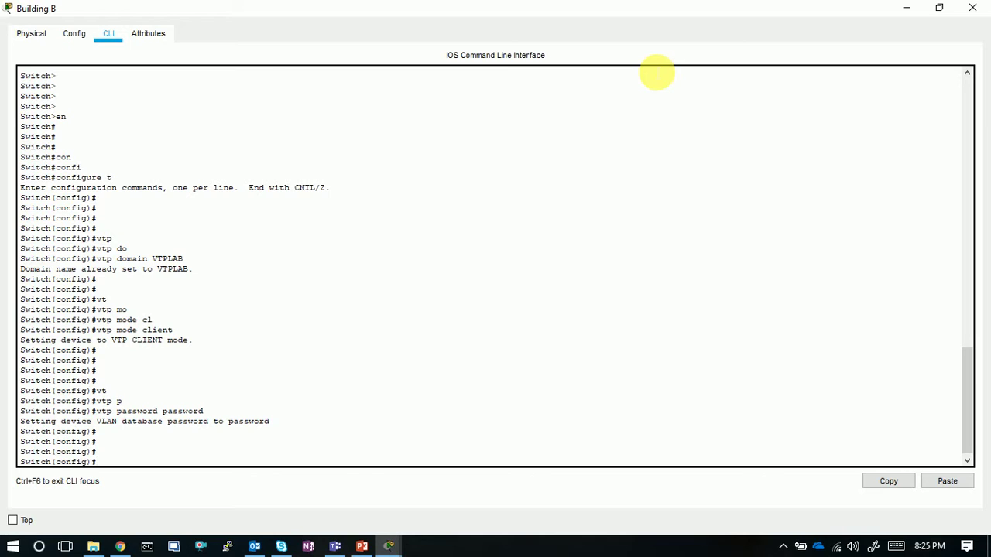
# Exit global configuration mode on the Building B switch back to the privileged prompt
pyautogui.write('exit')
pyautogui.press('Return')
pyautogui.press('Return')
pyautogui.press('Return')
pyautogui.press('Return')
pyautogui.press('Return')
pyautogui.press('Return')
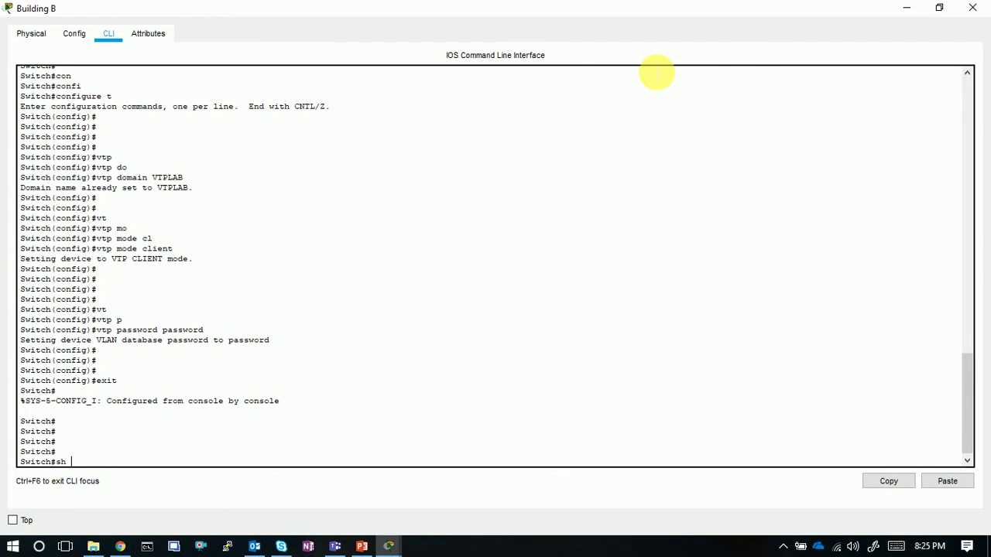
# Display the Building B switch's VTP status with sh vtp status
pyautogui.write('sh vt')
pyautogui.press('Tab')
pyautogui.write('st')
pyautogui.press('Tab')
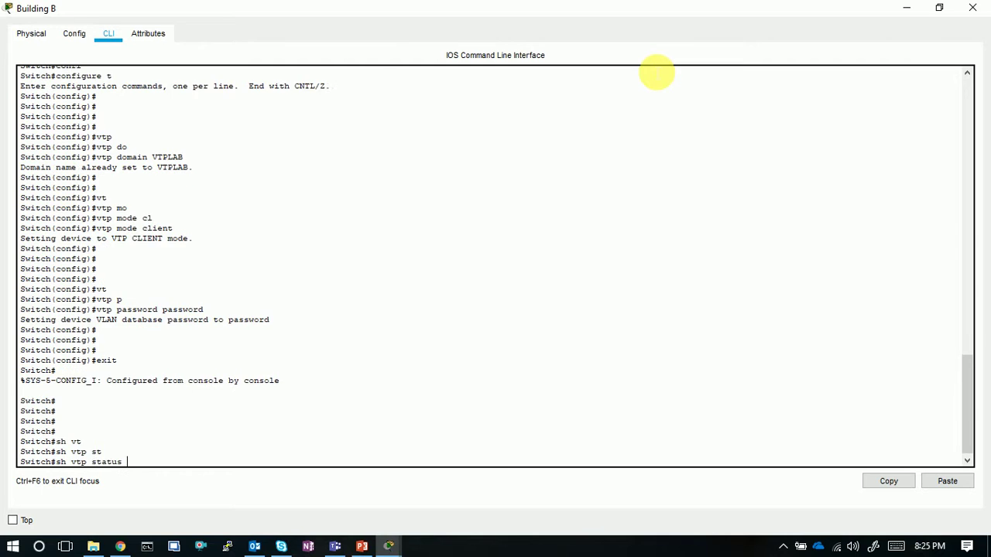
pyautogui.press('Return')
pyautogui.press('Return')
pyautogui.press('Return')
pyautogui.press('Return')
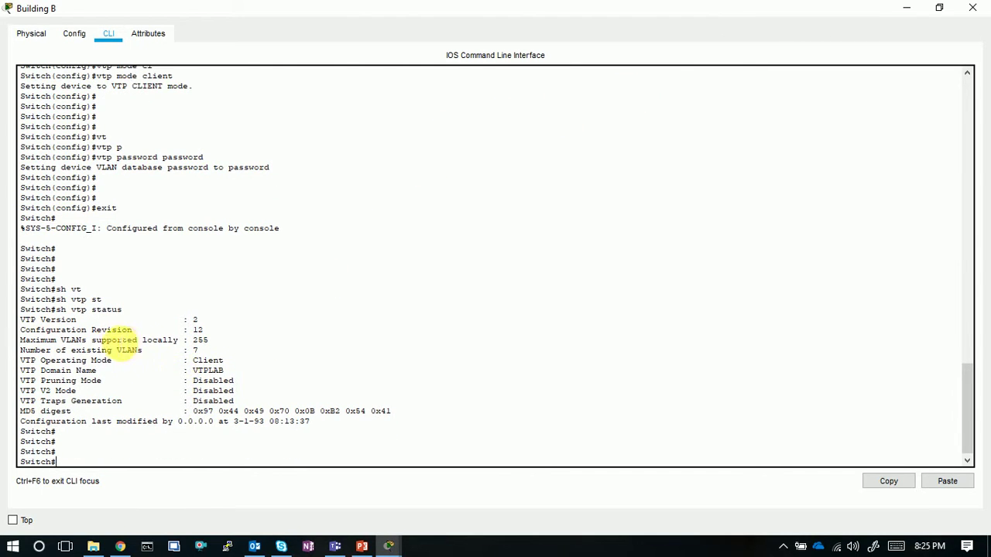
# Examine the configuration revision and the number of existing VLANs in the Building B switch's VTP status
pyautogui.click(201, 335)
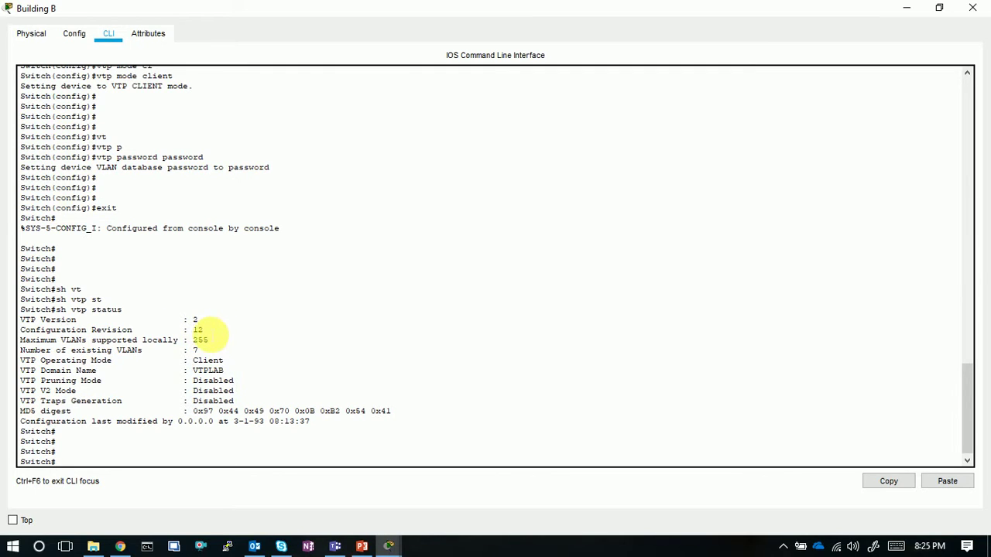
pyautogui.doubleClick(197, 330)
pyautogui.click(205, 346)
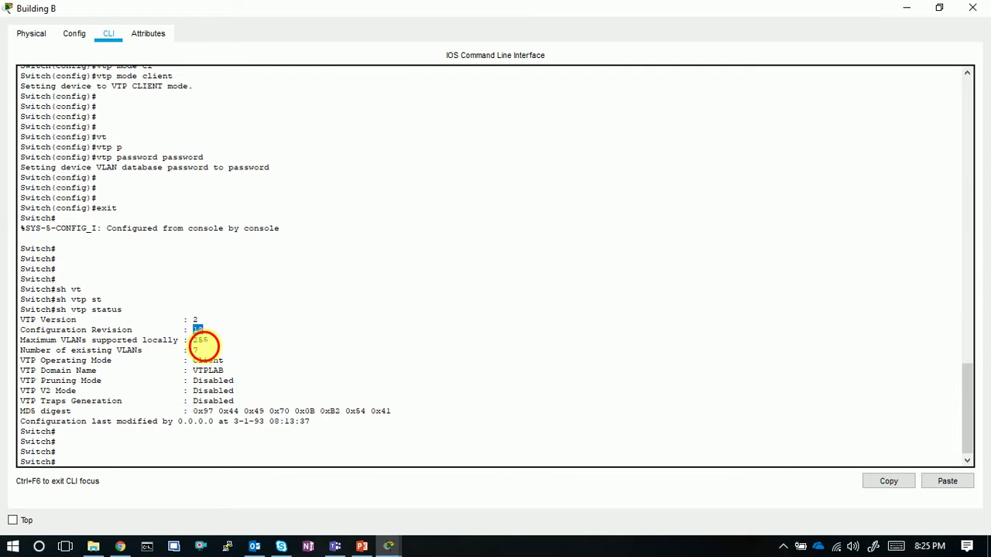
pyautogui.doubleClick(195, 349)
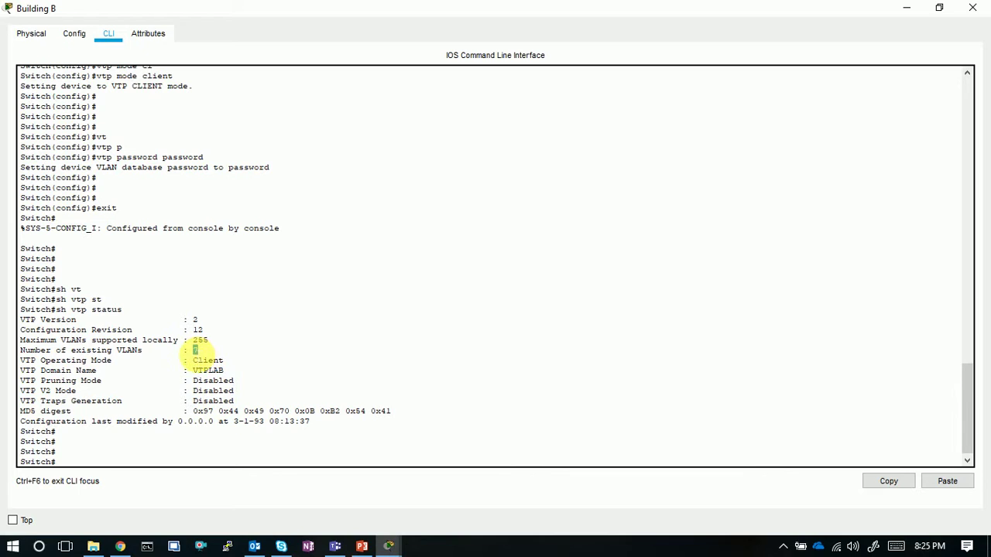
pyautogui.click(208, 362)
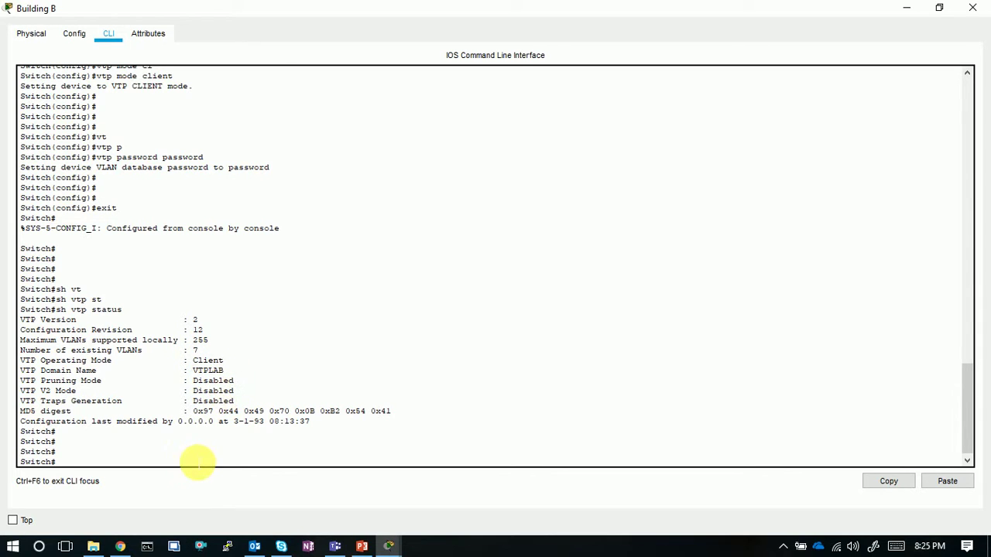
# Display the Building B switch's VLAN table with sh vlan and read through its output
pyautogui.press('Return')
pyautogui.press('Return')
pyautogui.press('Return')
pyautogui.write('sh vl')
pyautogui.press('Tab')
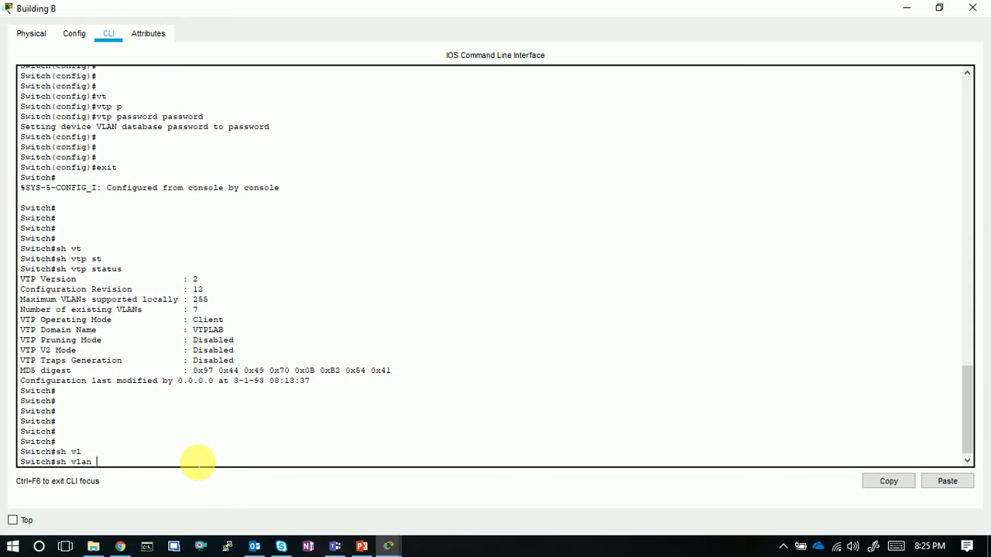
pyautogui.press('Return')
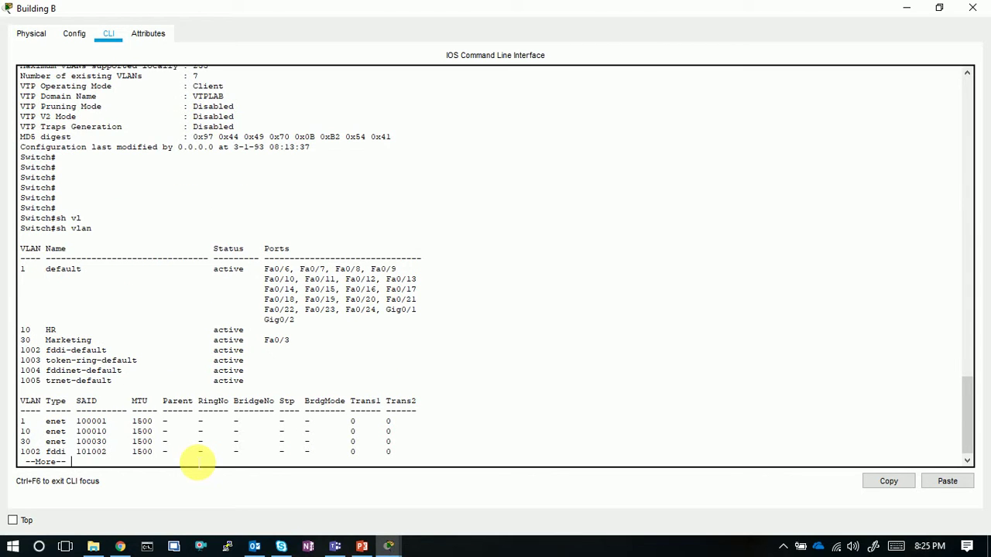
pyautogui.press('Return')
pyautogui.press('Return')
pyautogui.press('Return')
pyautogui.press('Return')
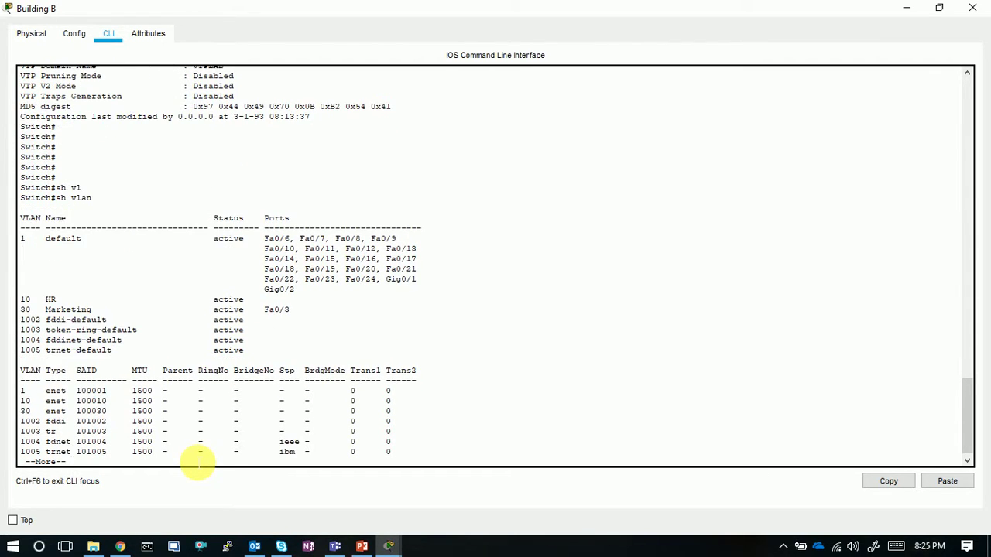
pyautogui.press('Return')
pyautogui.press('Return')
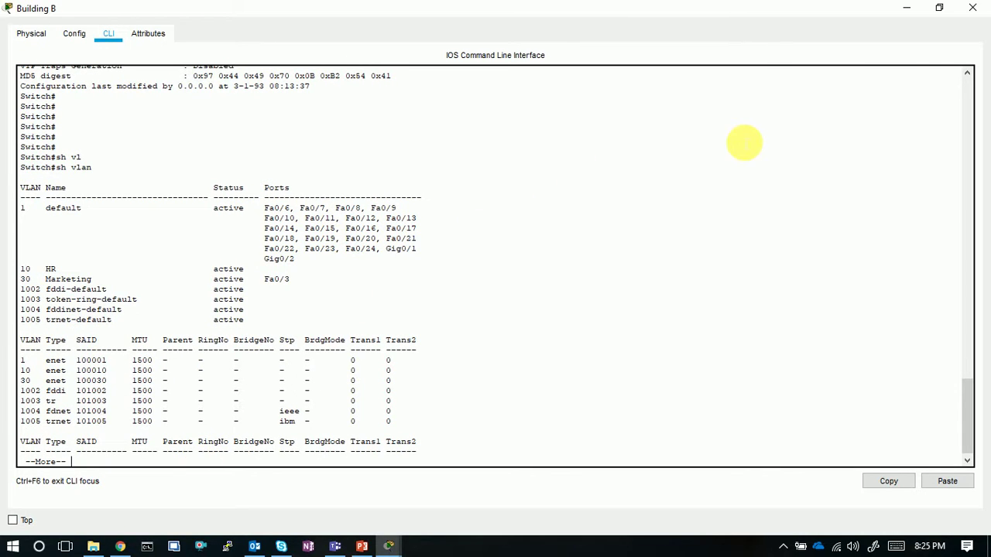
# Close the Building B window and check the VLAN table in the Building A switch's command line for comparison
pyautogui.click(972, 9)
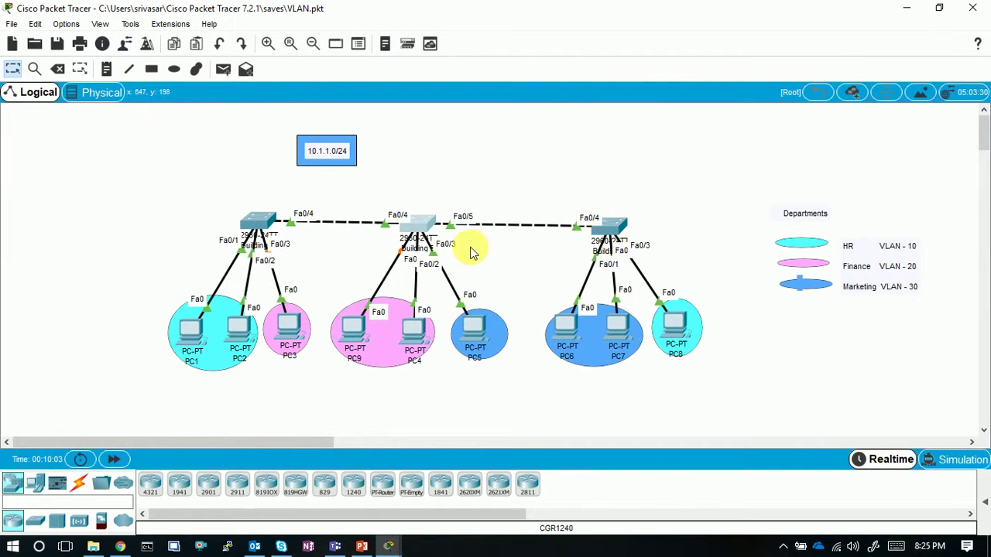
pyautogui.click(258, 222)
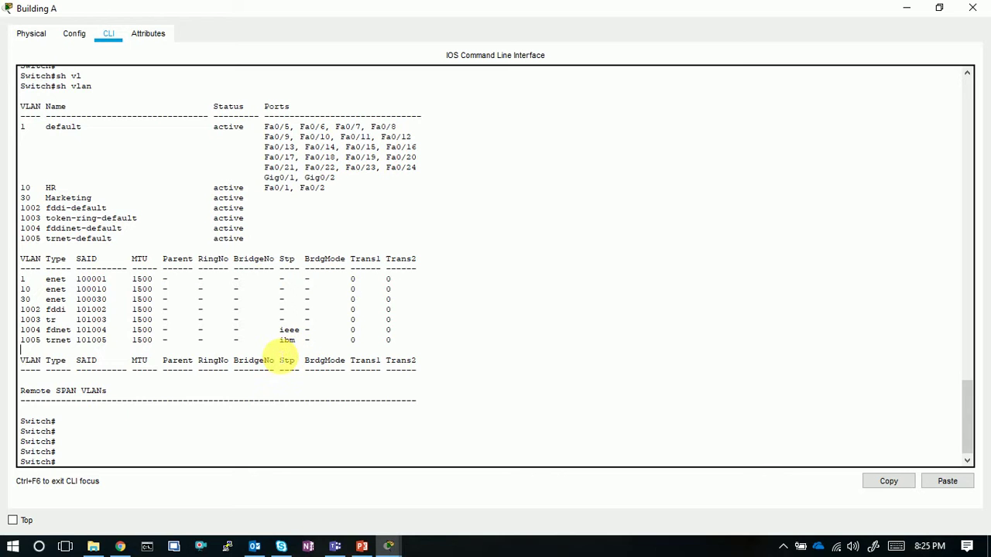
pyautogui.press('Return')
pyautogui.press('Return')
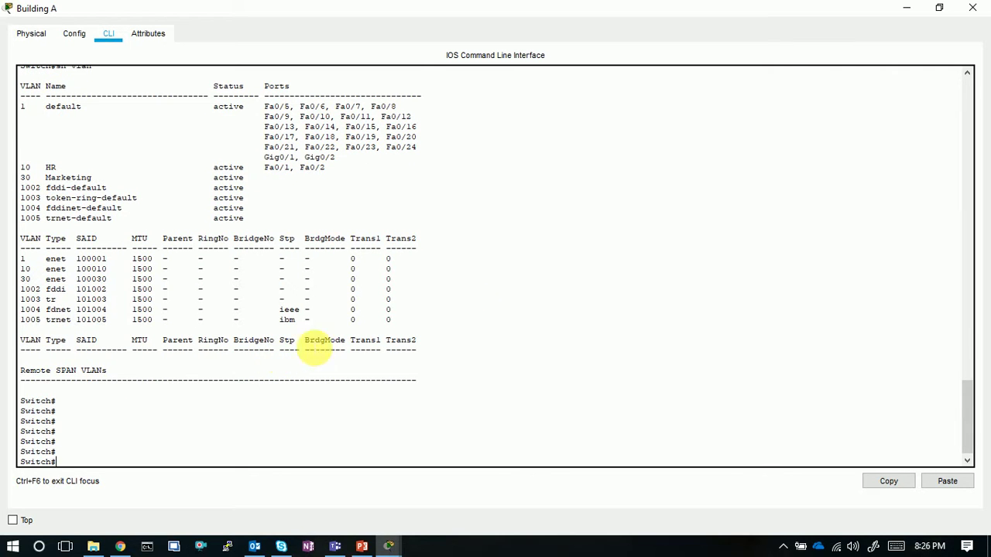
pyautogui.click(972, 9)
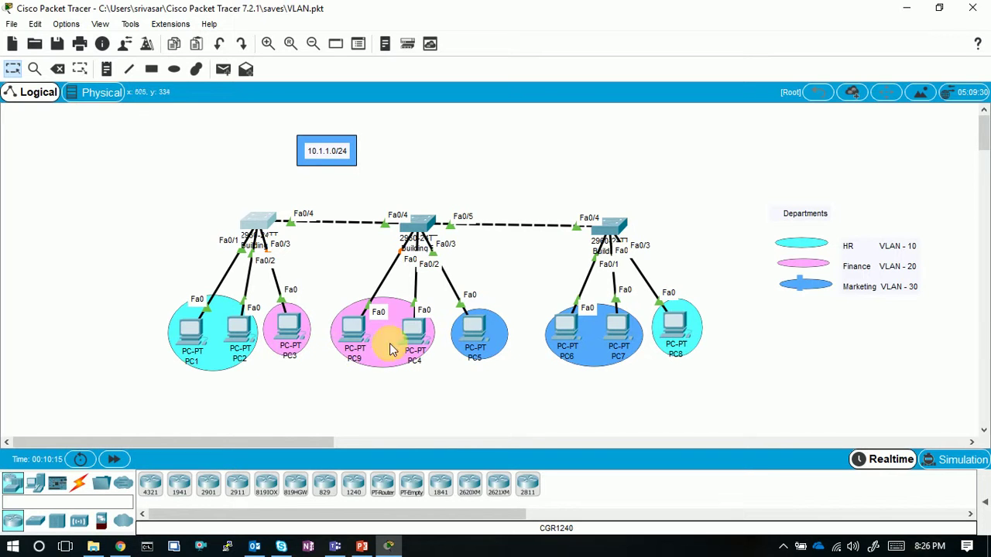
# Open the Building C switch's command line and enter privileged mode with en
pyautogui.click(609, 225)
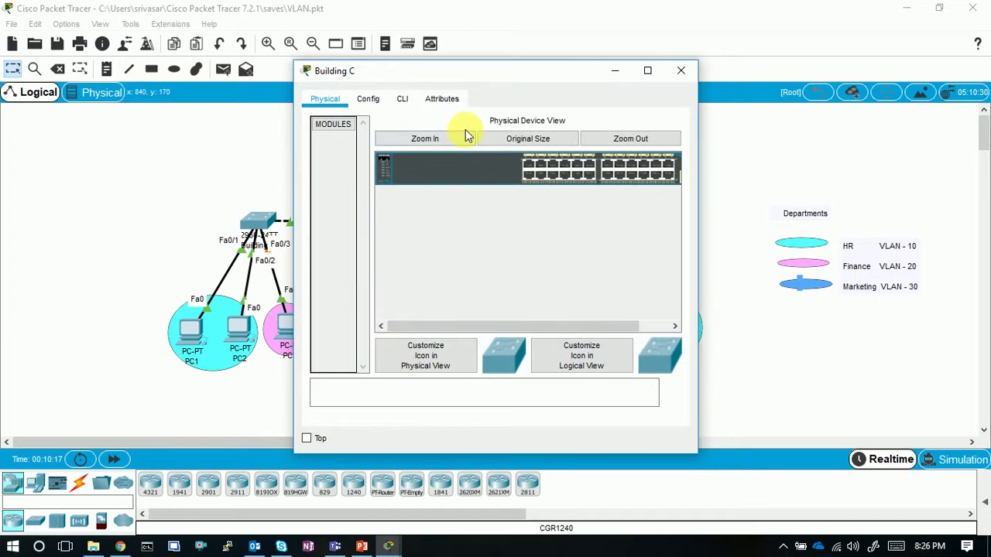
pyautogui.click(400, 101)
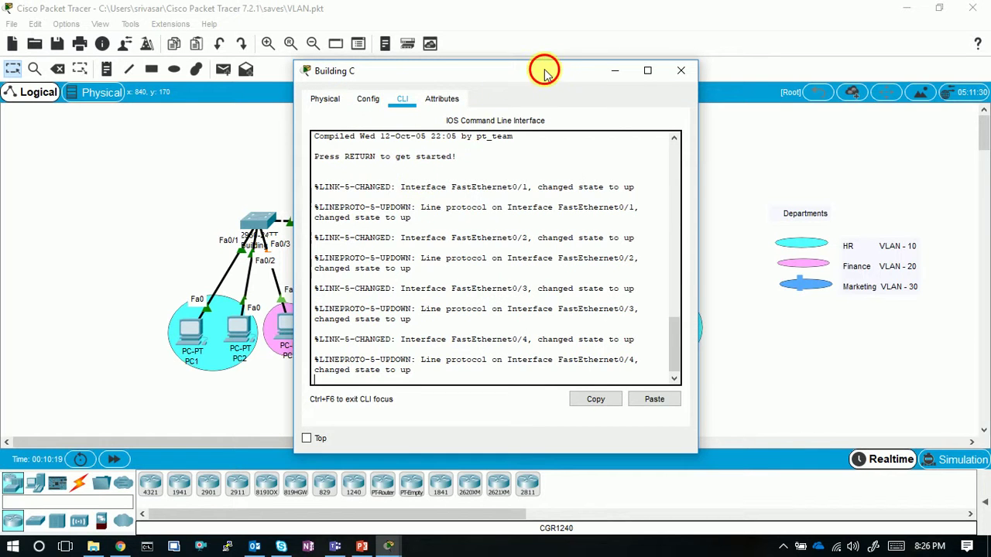
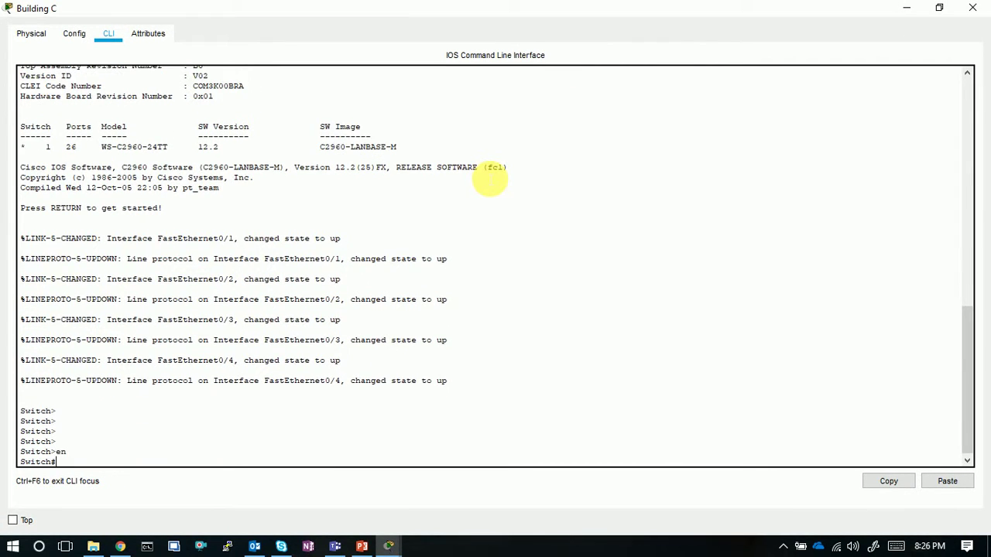
pyautogui.write('con')
pyautogui.press('Tab')
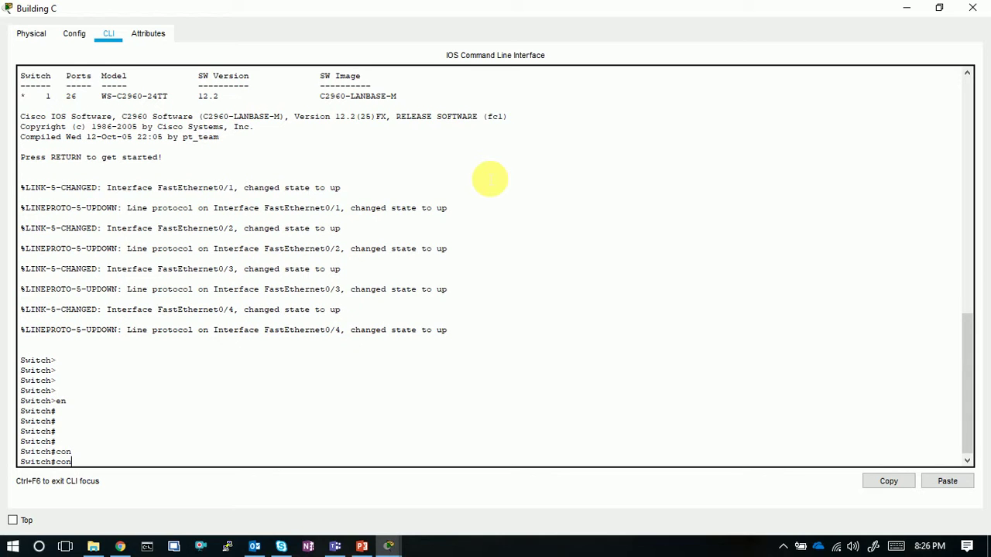
pyautogui.write('f')
pyautogui.press('Tab')
pyautogui.write('t')
pyautogui.press('Return')
pyautogui.press('Return')
pyautogui.press('Return')
pyautogui.press('Return')
pyautogui.press('Return')
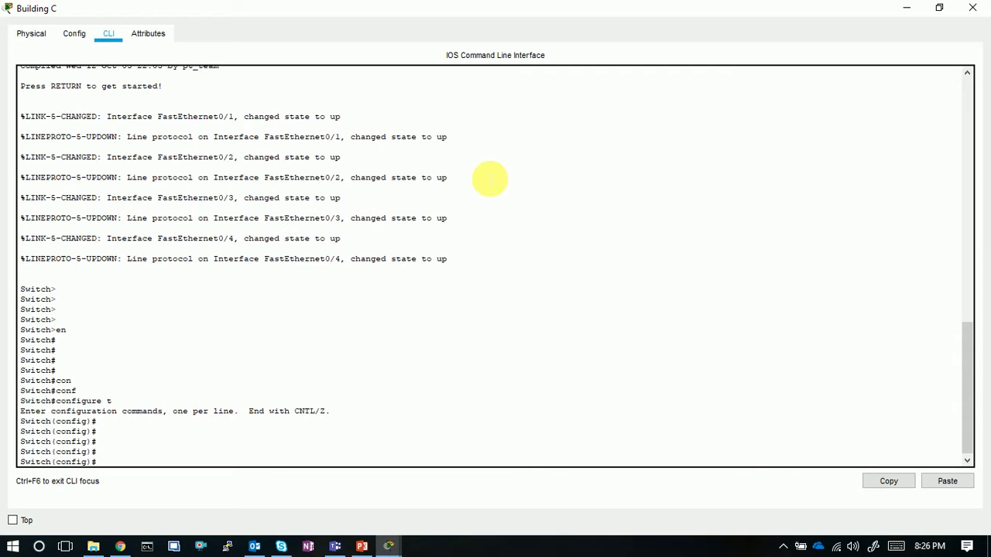
pyautogui.write('vt')
pyautogui.press('Tab')
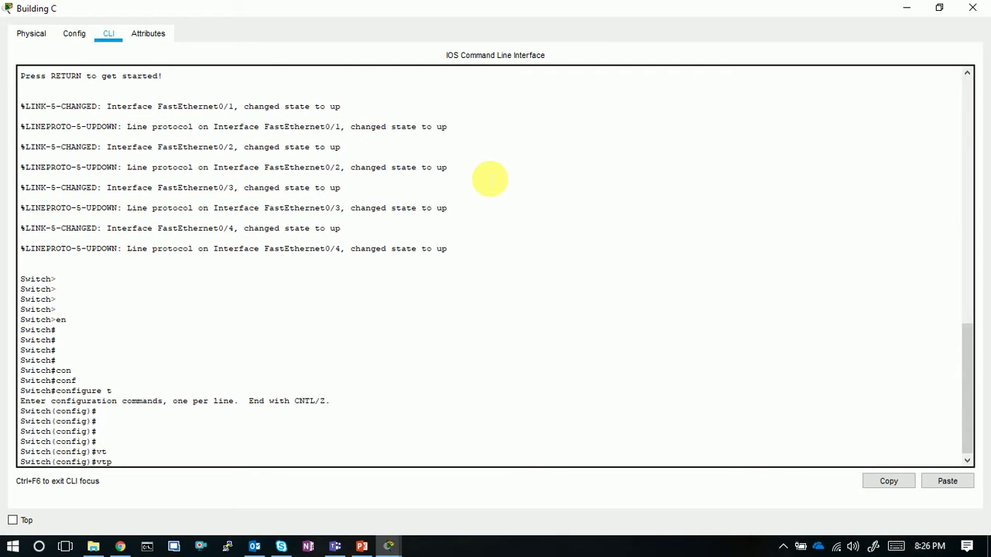
pyautogui.write('do')
pyautogui.press('Tab')
pyautogui.press('BackSpace')
pyautogui.press('BackSpace')
pyautogui.press('BackSpace')
pyautogui.press('BackSpace')
pyautogui.press('BackSpace')
pyautogui.press('BackSpace')
pyautogui.press('BackSpace')
pyautogui.press('BackSpace')
pyautogui.press('BackSpace')
pyautogui.press('BackSpace')
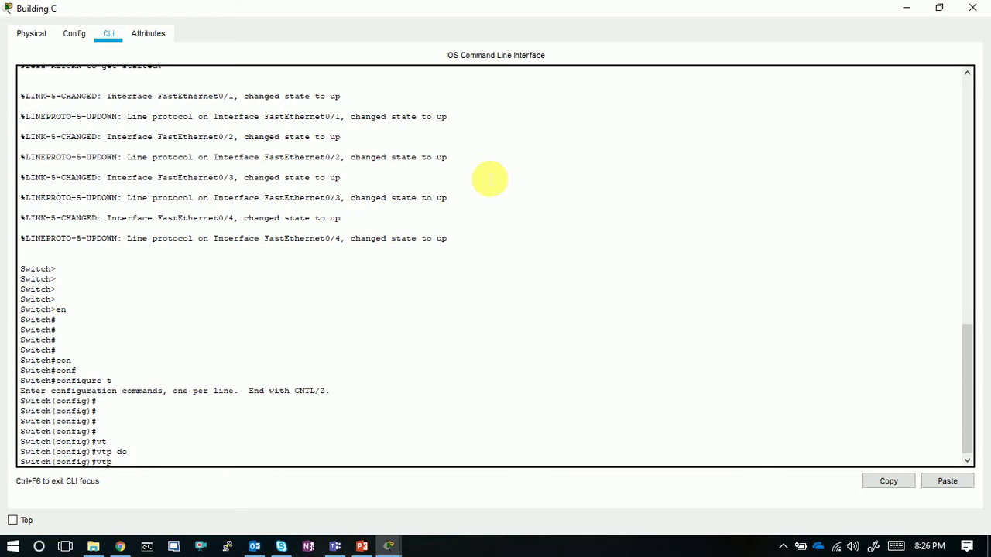
pyautogui.write('exit')
pyautogui.press('Return')
pyautogui.press('Return')
pyautogui.press('Return')
pyautogui.press('Return')
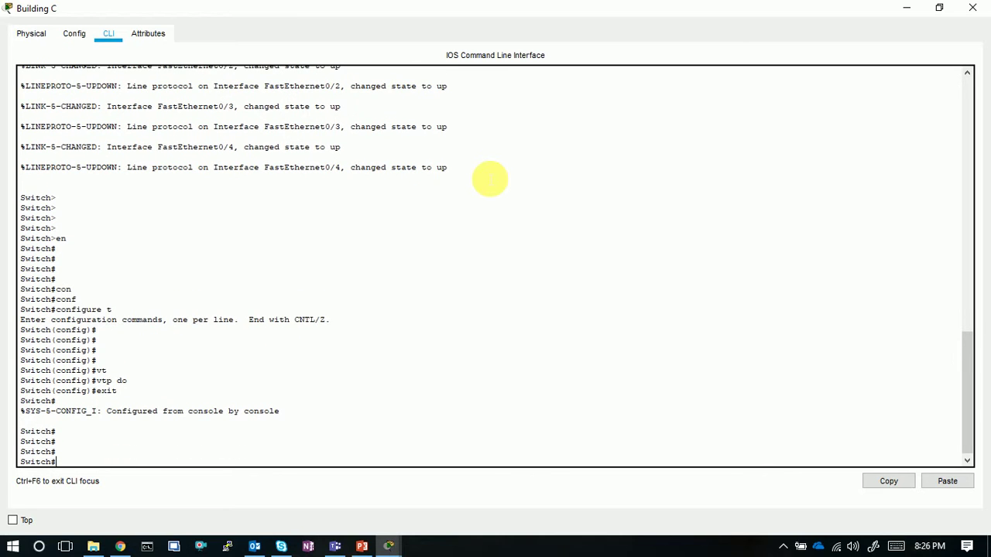
# Display the Building C switch's VTP status with sh vtp status
pyautogui.write('sh vt')
pyautogui.press('Tab')
pyautogui.write('st')
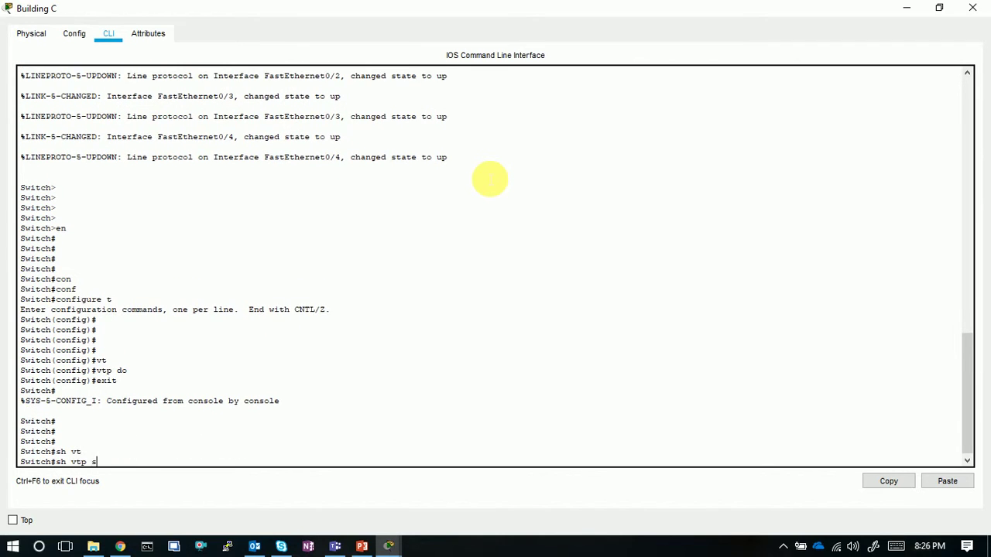
pyautogui.press('Tab')
pyautogui.press('Return')
pyautogui.press('Return')
pyautogui.press('Return')
pyautogui.press('Return')
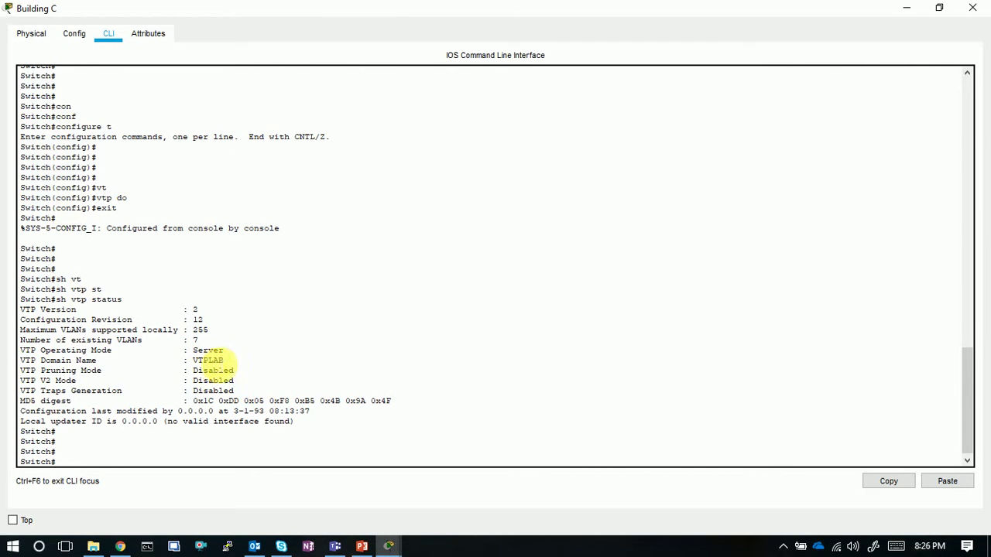
pyautogui.press('Return')
pyautogui.press('Return')
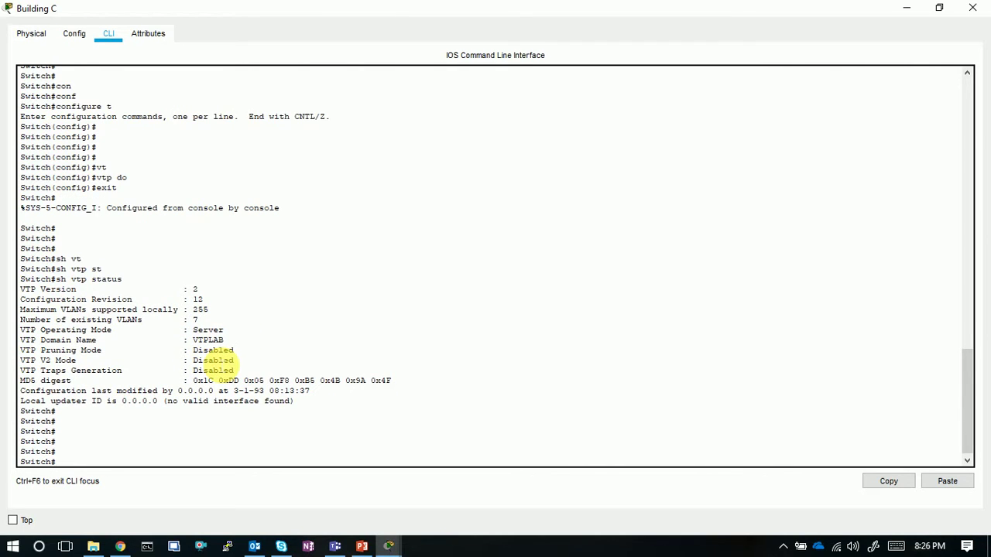
# Enter global configuration mode on the Building C switch with configure t
pyautogui.write('conf')
pyautogui.press('Tab')
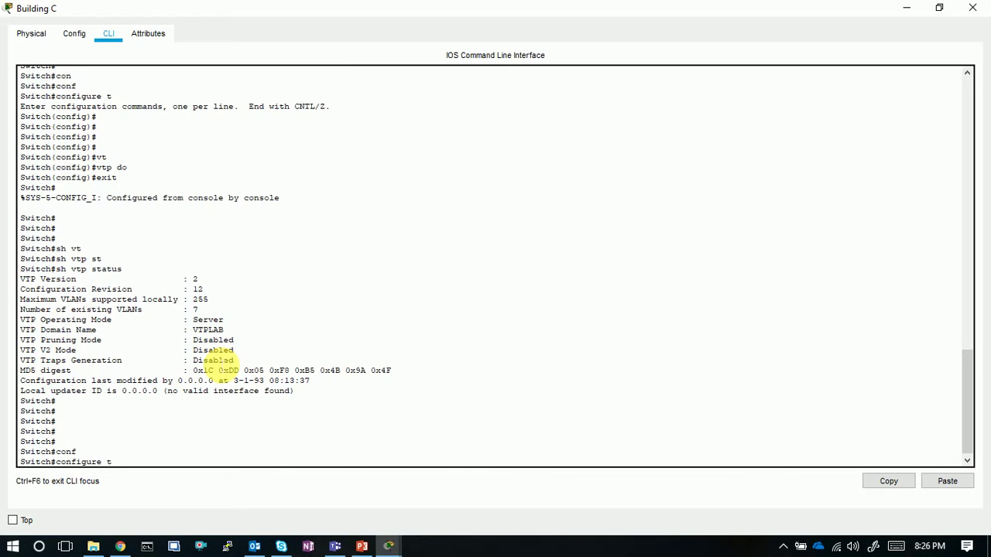
pyautogui.write('t')
pyautogui.press('Return')
pyautogui.press('Return')
pyautogui.press('Return')
pyautogui.press('Return')
# Set the Building C switch to VTP client mode with vtp mode client
pyautogui.write('vtp')
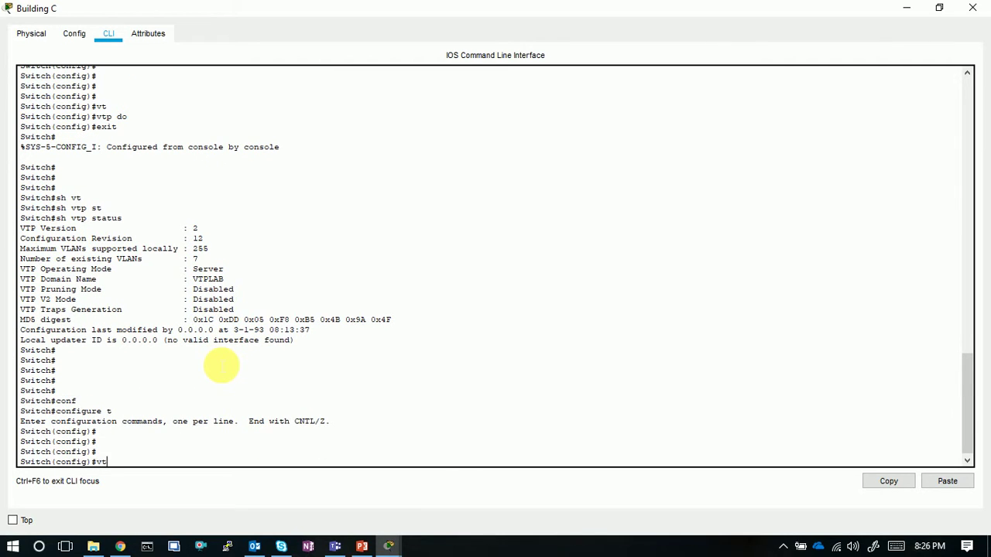
pyautogui.press('Tab')
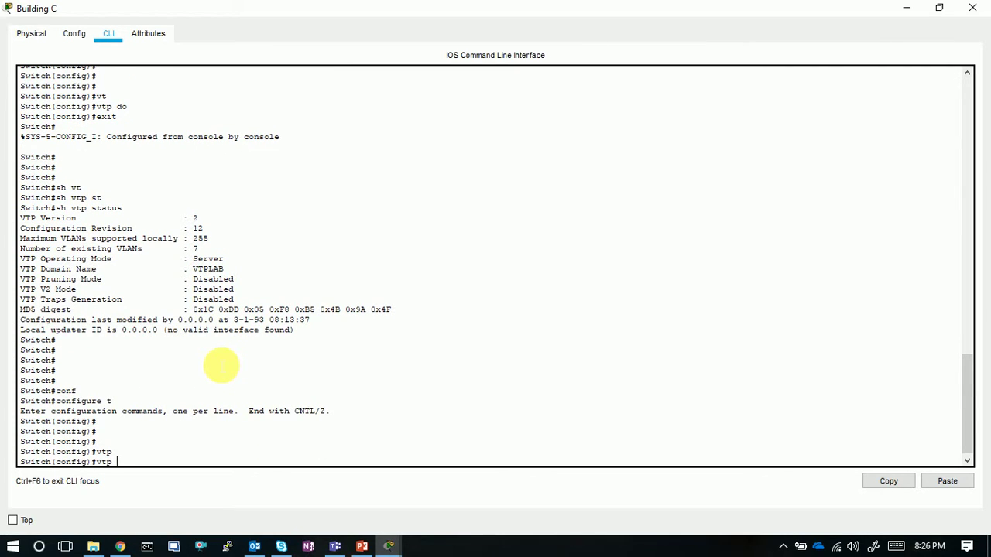
pyautogui.write('mo')
pyautogui.press('Tab')
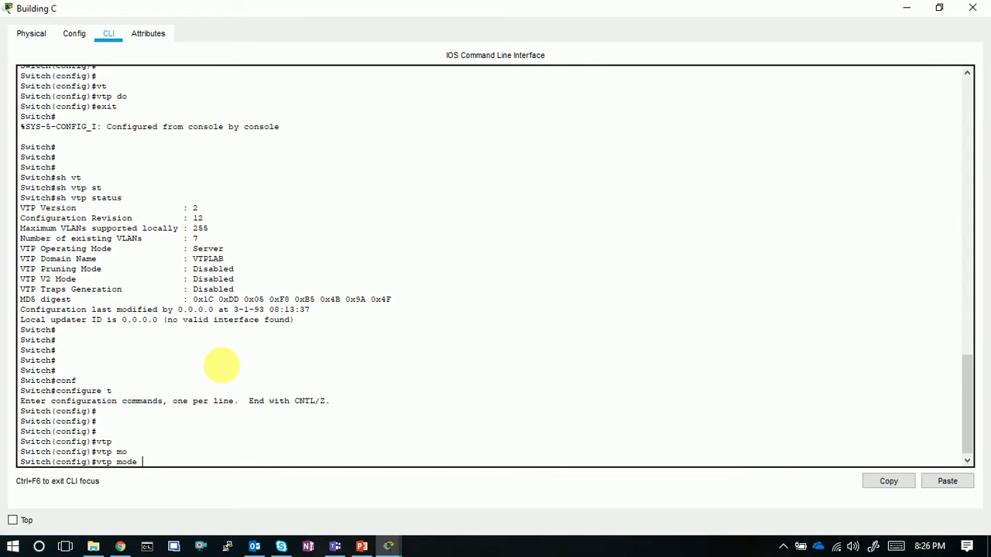
pyautogui.write('client')
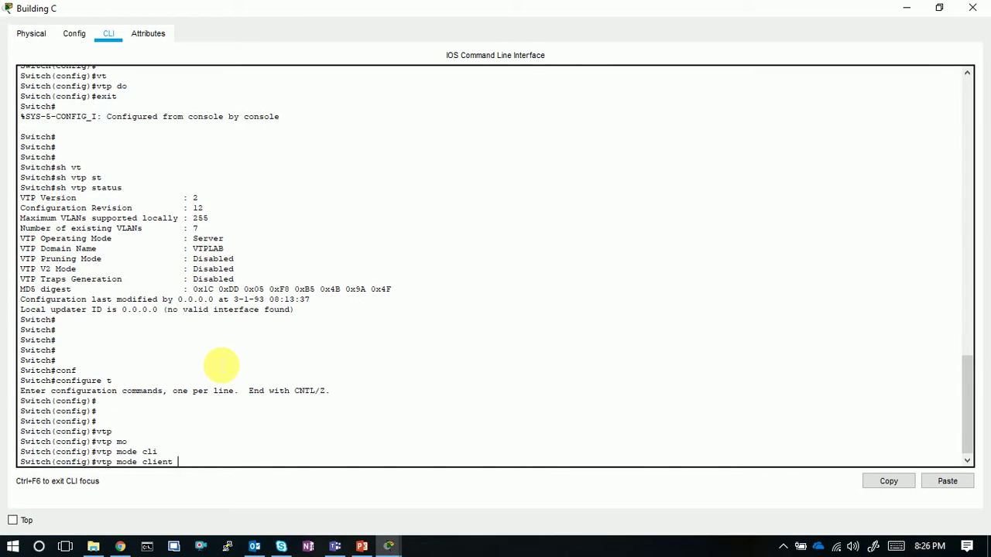
pyautogui.press('Tab')
pyautogui.press('Return')
pyautogui.press('Return')
pyautogui.press('Return')
pyautogui.press('Return')
pyautogui.press('Return')
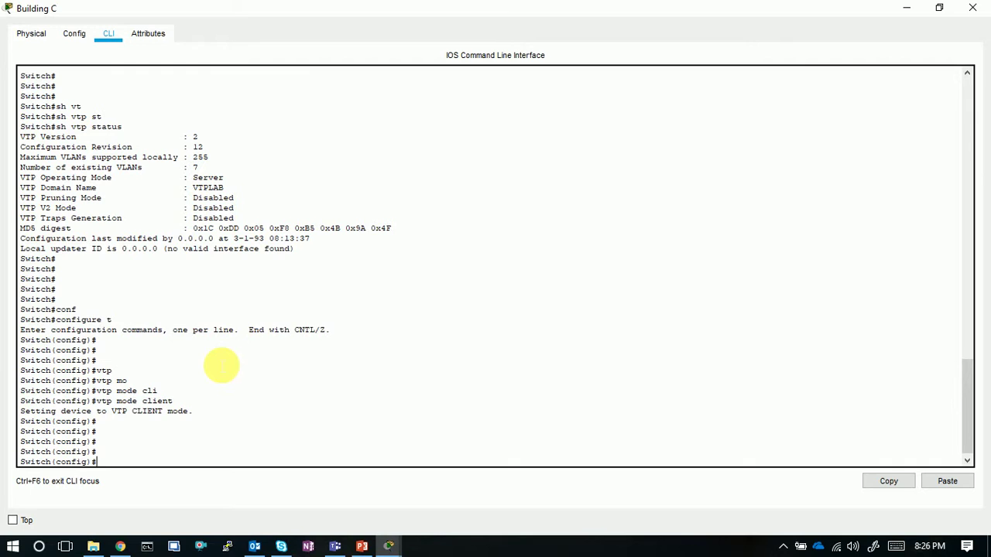
# Set the VTP password on the Building C switch with the vtp password command, entering the domain's password
pyautogui.write('vtp p')
pyautogui.press('Tab')
pyautogui.write('p')
pyautogui.press('Tab')
pyautogui.write('password password')
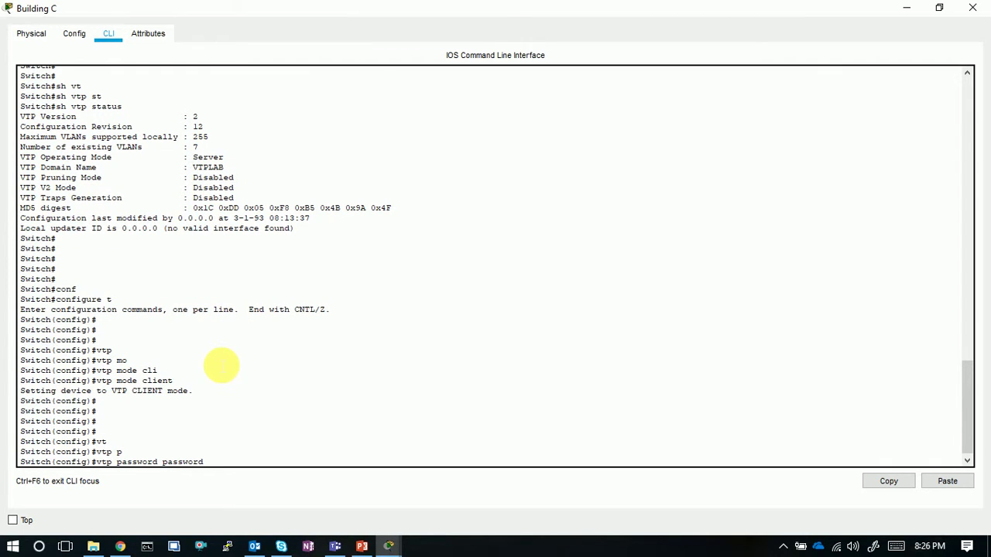
pyautogui.press('Return')
pyautogui.press('Return')
pyautogui.press('Return')
pyautogui.press('Return')
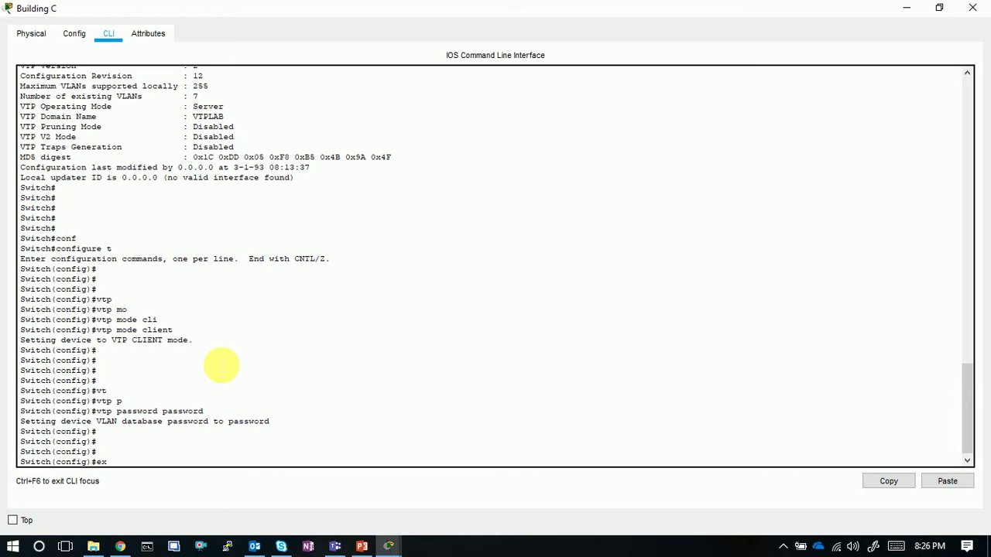
# Exit global configuration mode on the Building C switch back to the privileged prompt
pyautogui.write('exit')
pyautogui.press('Return')
pyautogui.press('Return')
pyautogui.press('Return')
pyautogui.press('Return')
pyautogui.press('Return')
pyautogui.press('Return')
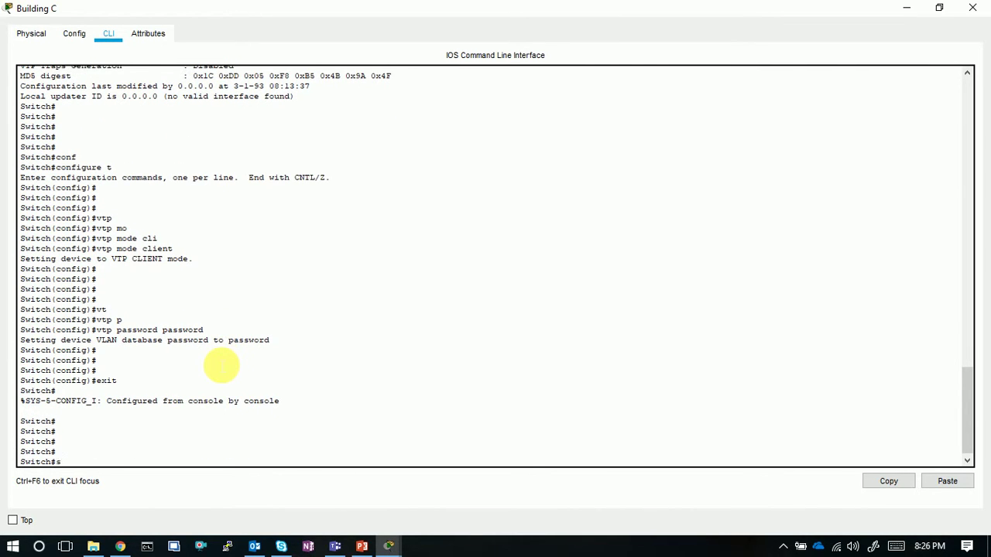
# Display the Building C switch's VTP status with show vtp status to check its client configuration
pyautogui.write('sho')
pyautogui.press('Tab')
pyautogui.write('vt')
pyautogui.press('Tab')
pyautogui.write('st')
pyautogui.press('Tab')
pyautogui.press('Return')
pyautogui.press('Return')
pyautogui.press('Return')
pyautogui.press('Return')
pyautogui.press('Return')
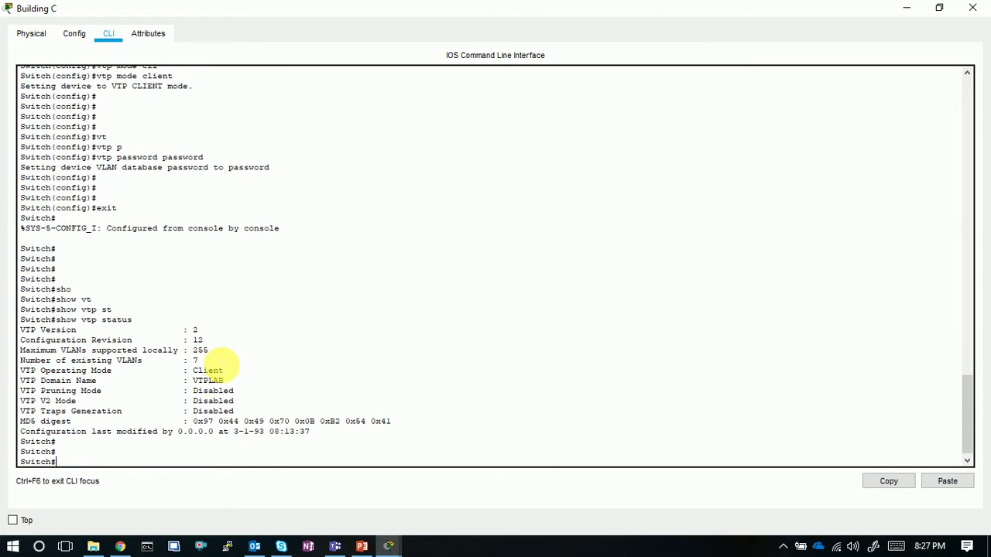
pyautogui.press('Return')
pyautogui.press('Return')
pyautogui.press('Return')
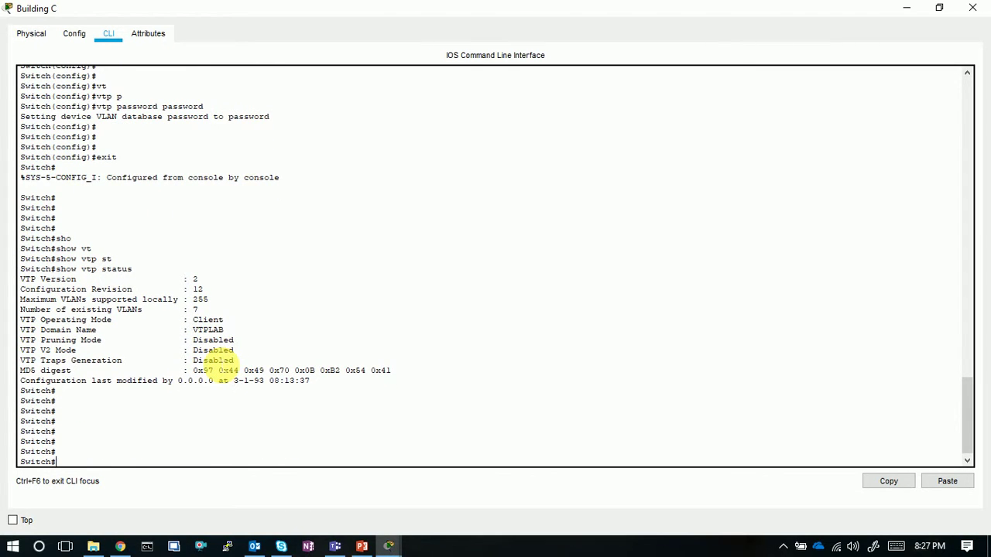
# Display the VTP password configured on the Building C switch with show vtp password
pyautogui.write('sh')
pyautogui.press('Tab')
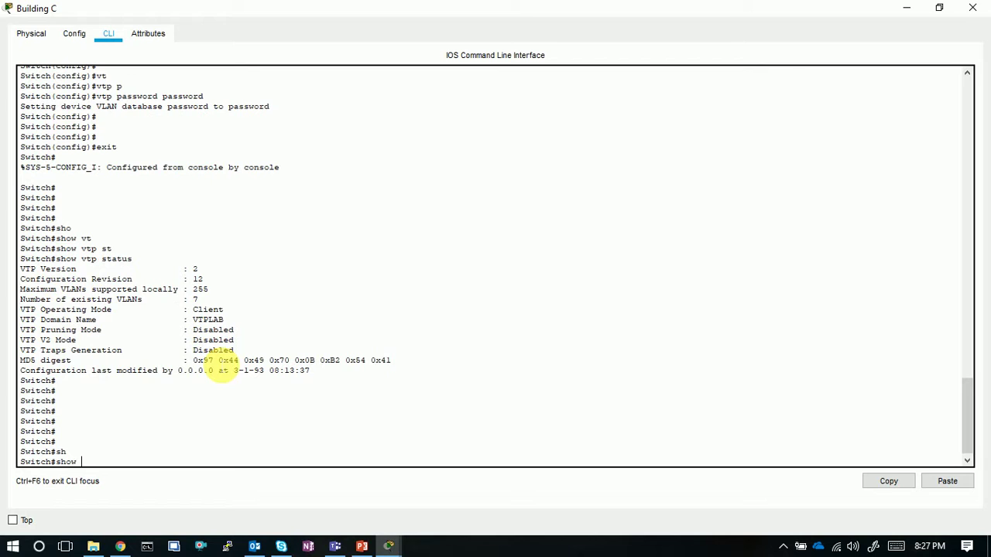
pyautogui.write('vt')
pyautogui.press('Tab')
pyautogui.write('p')
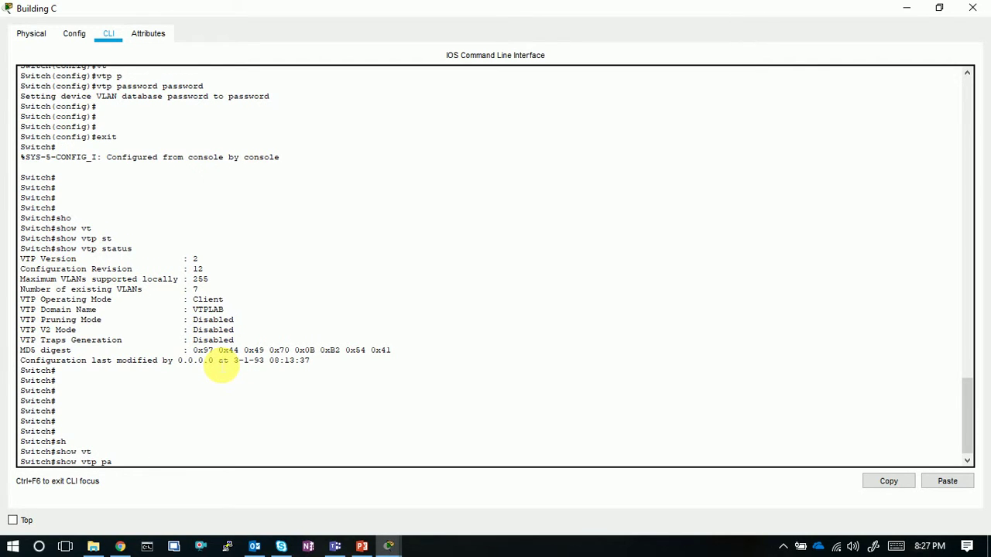
pyautogui.write('a')
pyautogui.press('Tab')
pyautogui.press('Return')
pyautogui.press('Return')
pyautogui.press('Return')
pyautogui.press('Return')
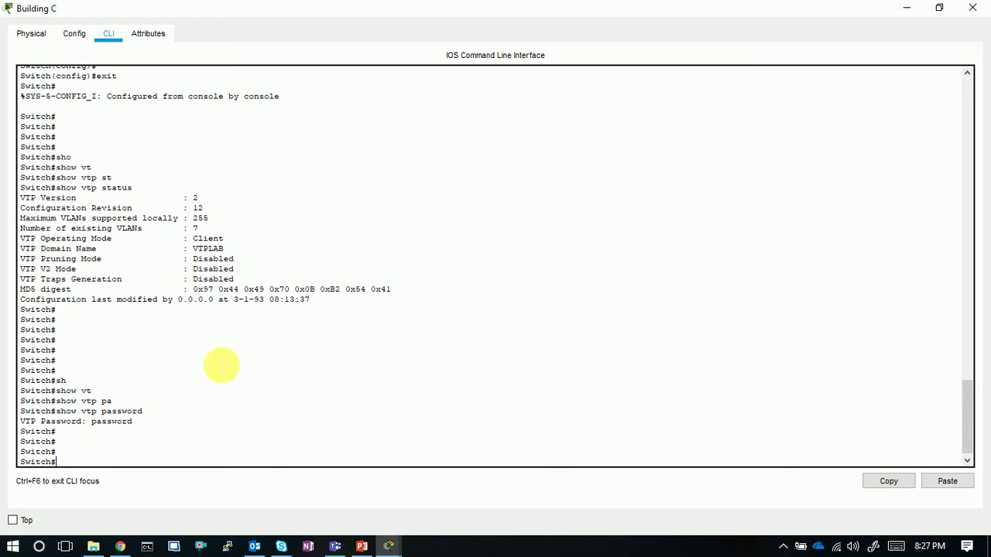
pyautogui.press('Return')
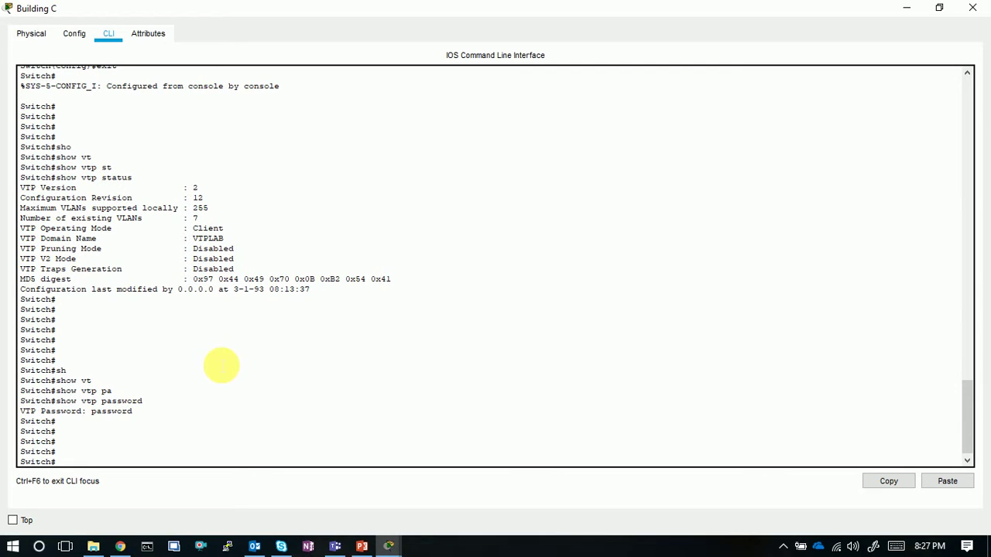
# List the VLANs on the Building C switch with sh vlan, page through the output and return to the topology
pyautogui.write('sh vl')
pyautogui.press('Tab')
pyautogui.press('Return')
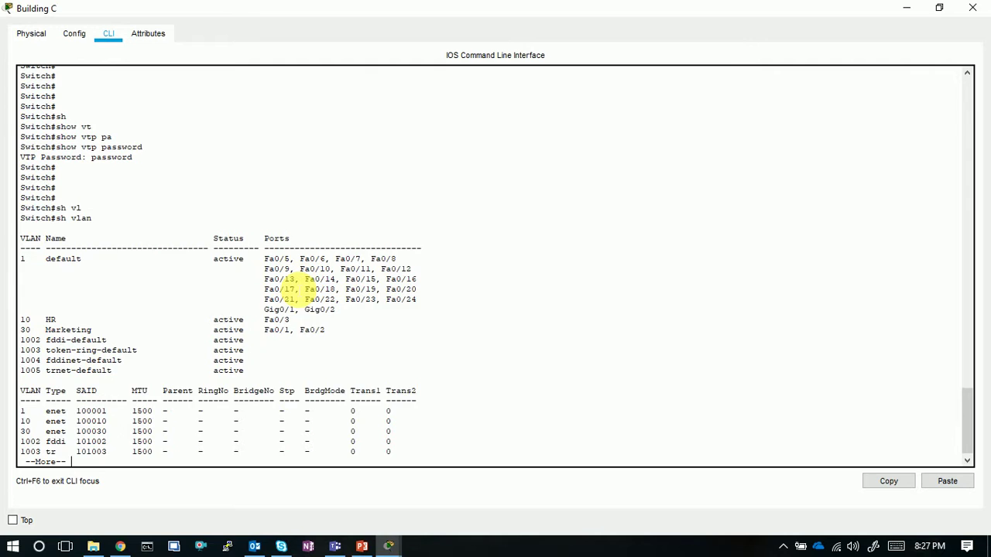
pyautogui.press('Return')
pyautogui.press('Return')
pyautogui.press('Return')
pyautogui.press('Return')
pyautogui.press('Return')
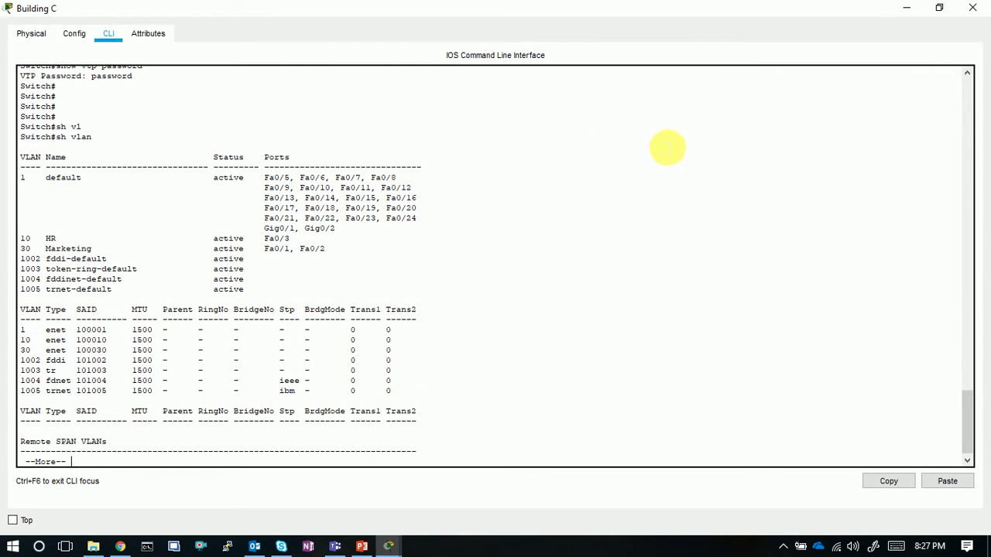
pyautogui.click(903, 7)
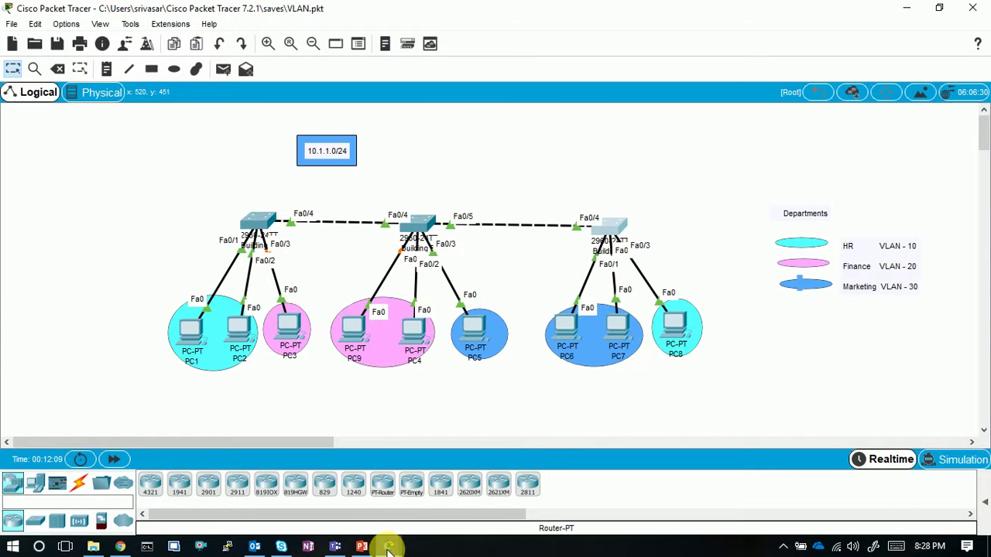
# Reopen the Building C switch's CLI, finish the paused listing and run sh vlan again to recheck its VLANs
pyautogui.moveTo(389, 548)
pyautogui.click(454, 488)
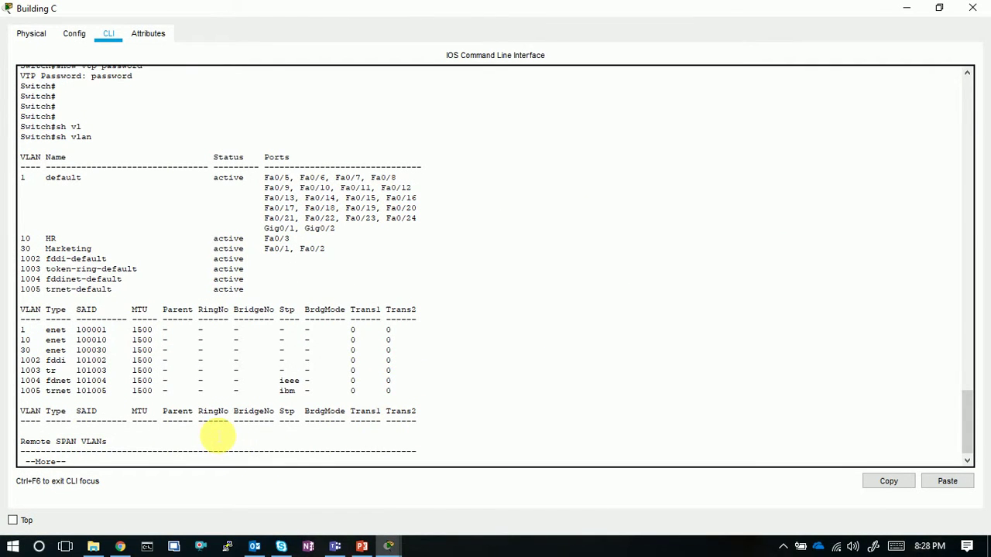
pyautogui.press('space')
pyautogui.press('Return')
pyautogui.press('Return')
pyautogui.press('Return')
pyautogui.write('sh vl')
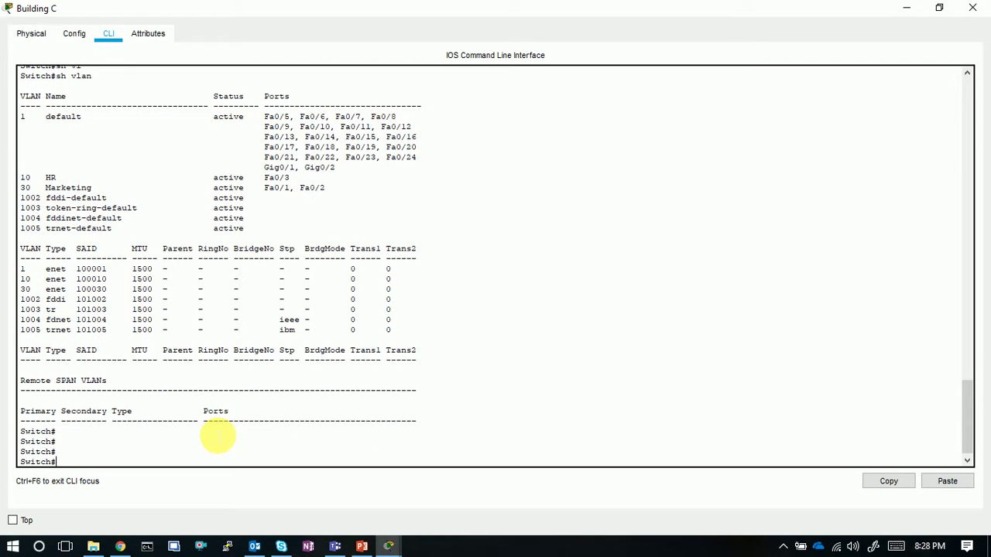
pyautogui.press('Tab')
pyautogui.press('Return')
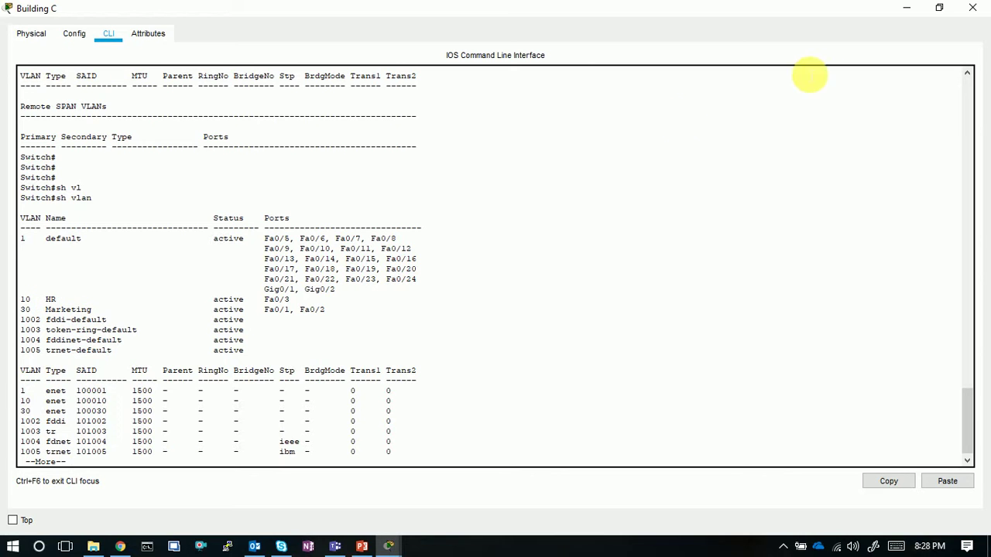
# Open the Building A switch's CLI from the topology and enter global configuration mode with config
pyautogui.click(906, 8)
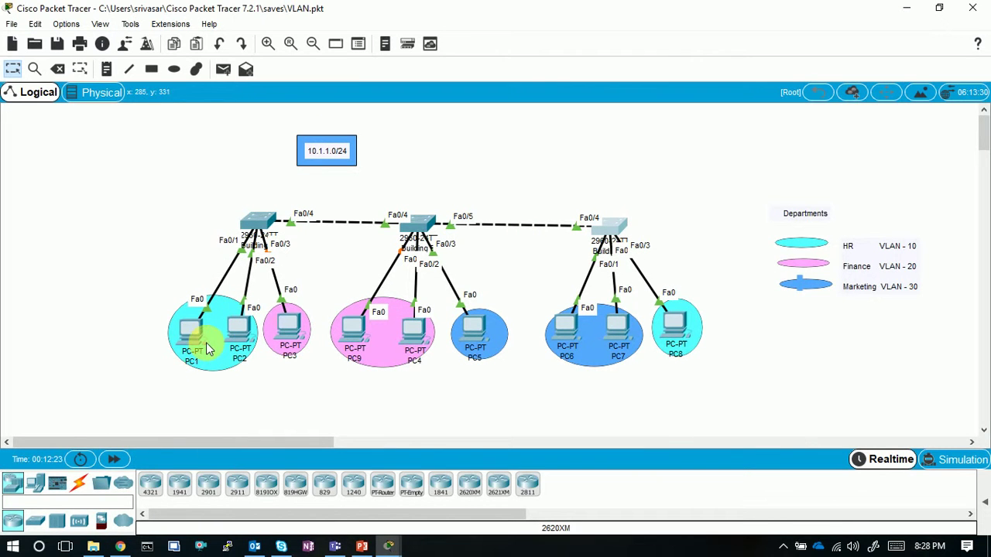
pyautogui.click(258, 222)
pyautogui.press('Return')
pyautogui.press('Return')
pyautogui.press('Return')
pyautogui.press('Return')
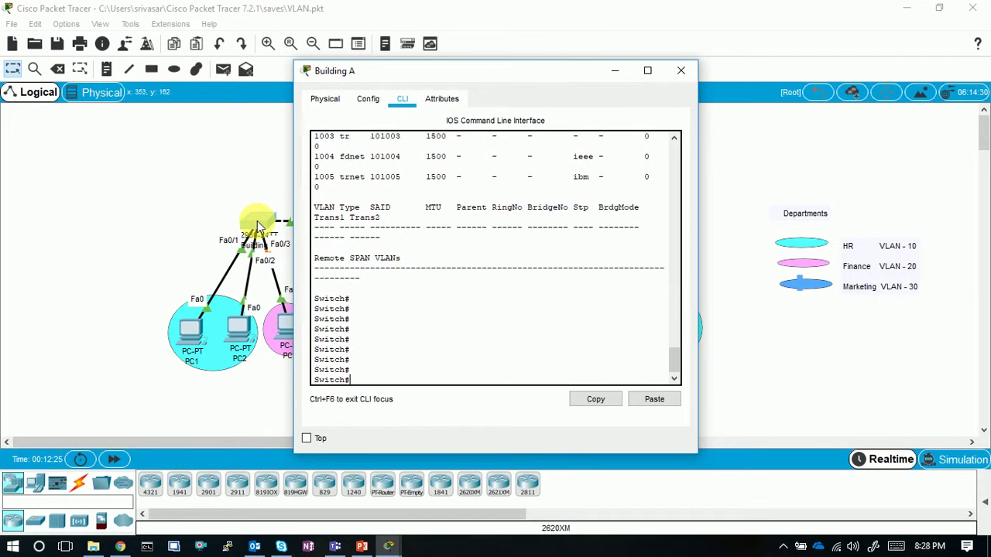
pyautogui.write('config')
pyautogui.press('Return')
pyautogui.press('Return')
pyautogui.press('Return')
pyautogui.press('Return')
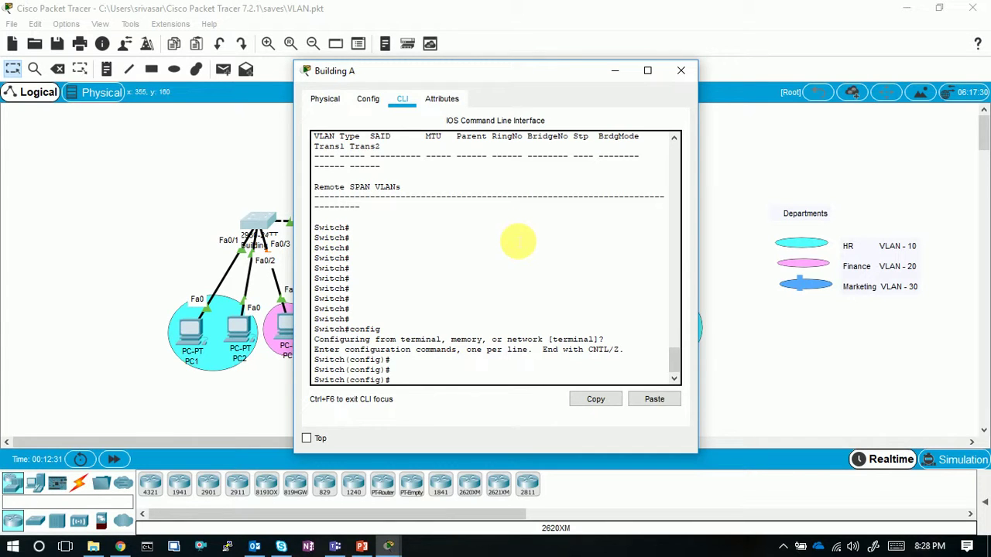
# Create VLAN 50 on the Building A switch and name it test
pyautogui.write('vl')
pyautogui.press('Tab')
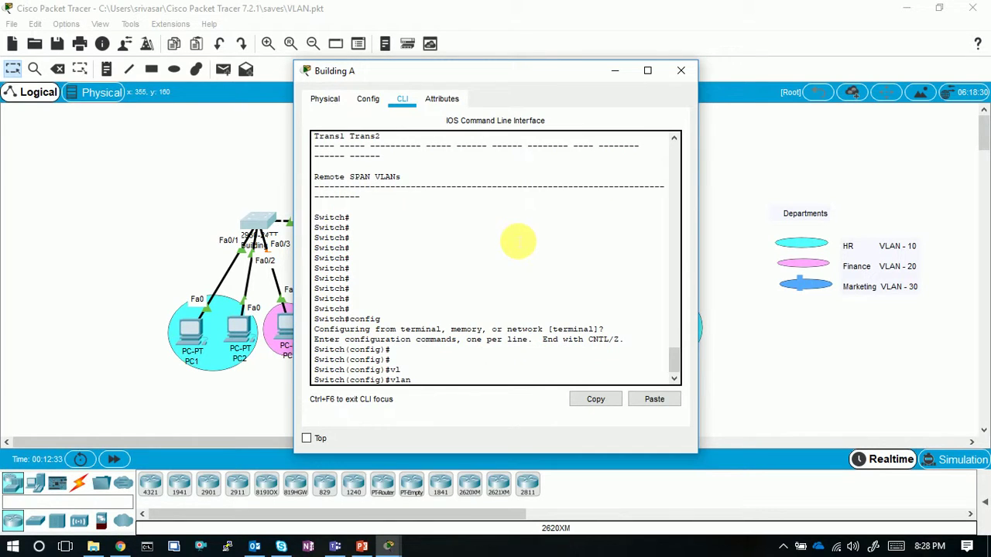
pyautogui.write('50')
pyautogui.press('Return')
pyautogui.write('name')
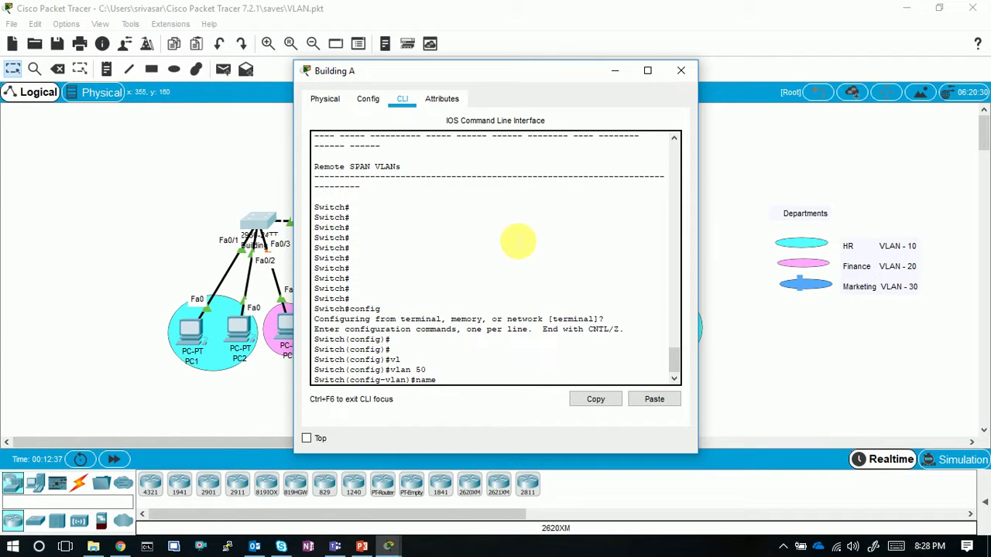
pyautogui.write(' test')
pyautogui.press('Return')
pyautogui.press('Return')
pyautogui.press('Return')
pyautogui.press('Return')
# Exit VLAN and global configuration modes on the Building A switch back to the privileged prompt
pyautogui.write('exit')
pyautogui.press('Return')
pyautogui.press('Return')
pyautogui.press('Return')
pyautogui.write('exit')
pyautogui.press('Return')
pyautogui.press('Return')
pyautogui.press('Return')
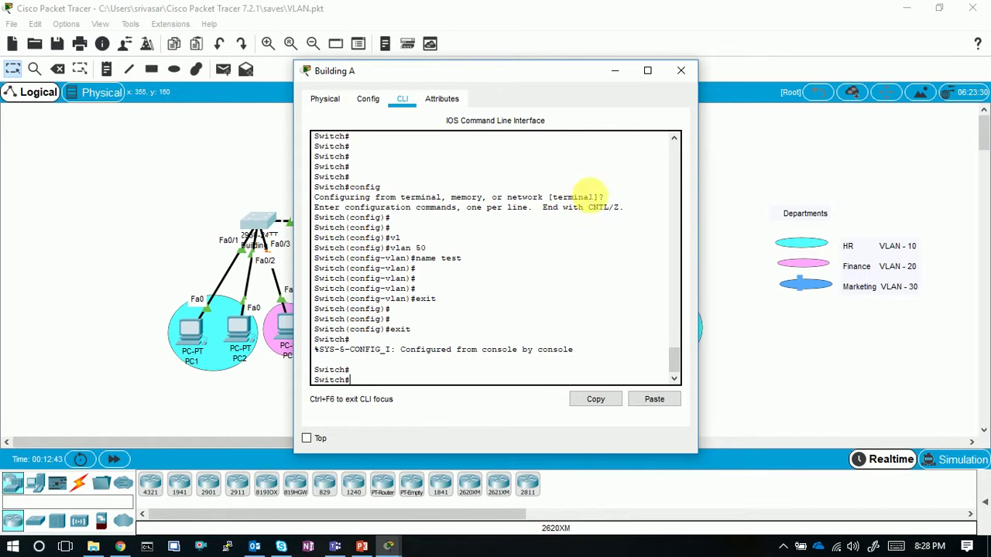
# Maximize the Building A window and display the switch's VTP status with sh vtp status
pyautogui.click(642, 71)
pyautogui.write('sh vt')
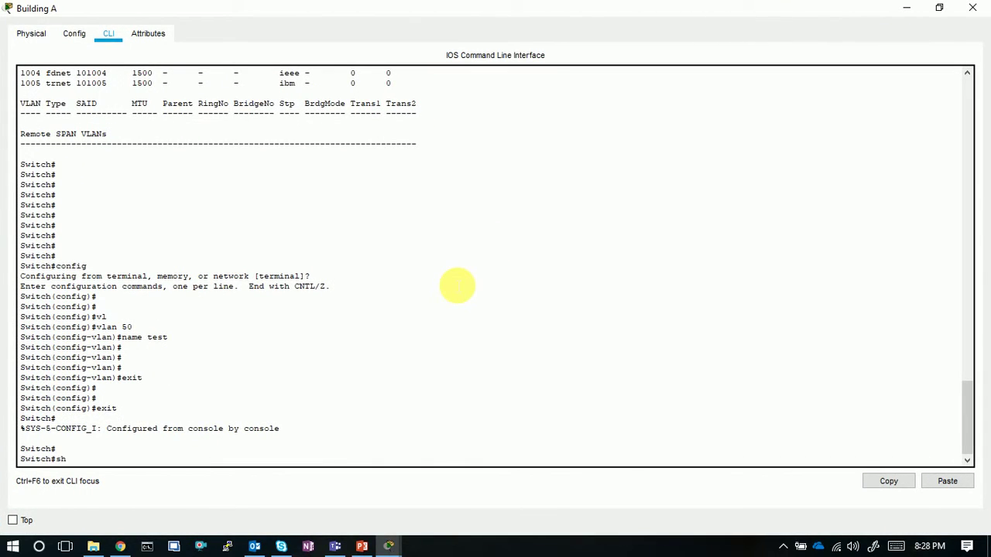
pyautogui.press('Tab')
pyautogui.write('st')
pyautogui.press('Tab')
pyautogui.press('Return')
pyautogui.press('Return')
pyautogui.press('Return')
pyautogui.press('Return')
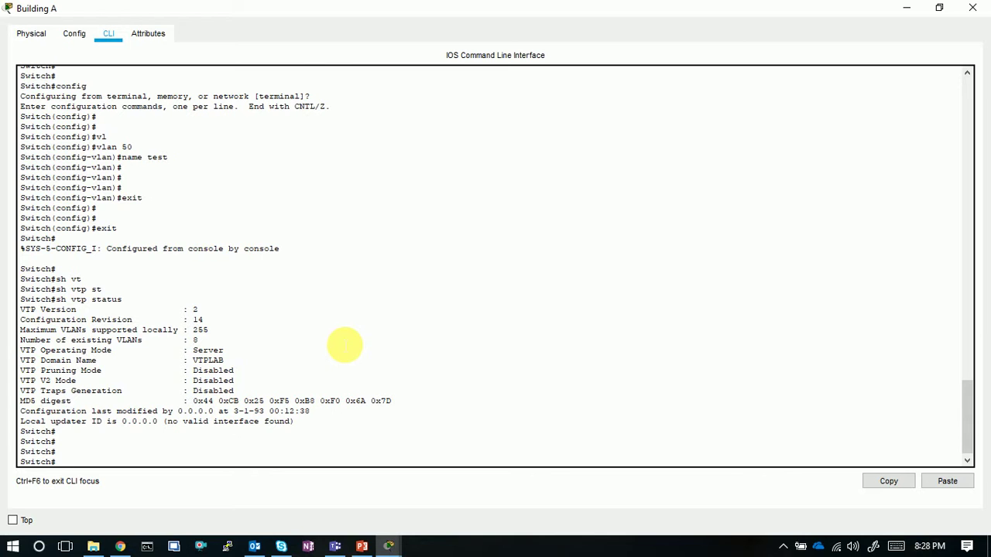
# List the VLANs on the Building A switch with sh vlan to check for VLAN 50
pyautogui.write('sh vl')
pyautogui.press('Tab')
pyautogui.press('Return')
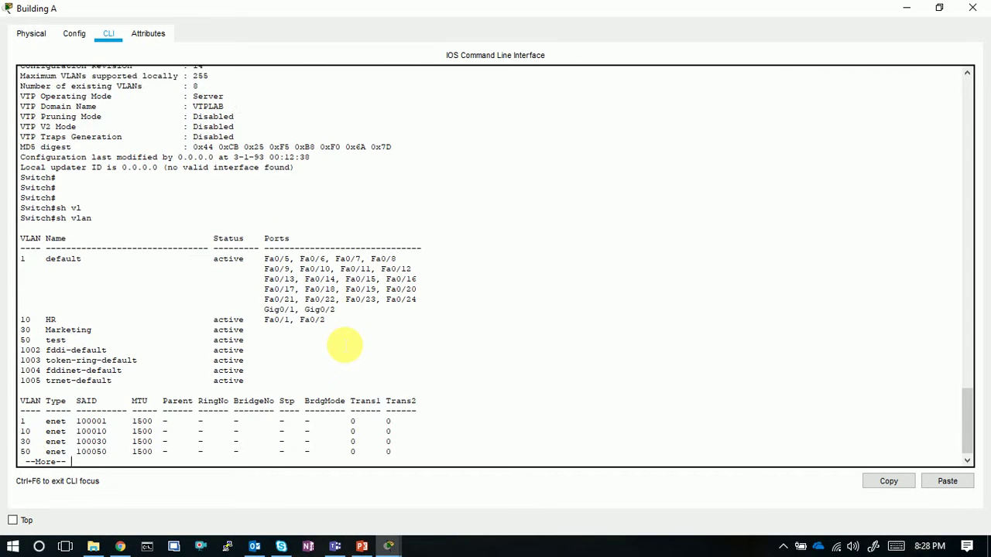
# Open the Building B switch's CLI maximized and finish its paused VLAN listing to return to the prompt
pyautogui.click(906, 8)
pyautogui.click(425, 223)
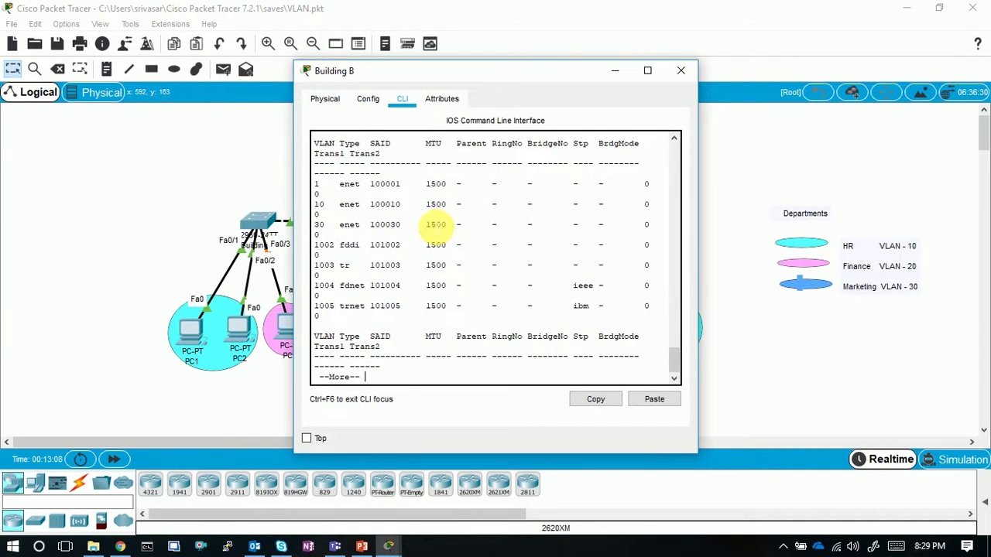
pyautogui.click(646, 72)
pyautogui.press('Return')
pyautogui.press('Return')
pyautogui.press('Return')
pyautogui.press('Return')
pyautogui.press('Return')
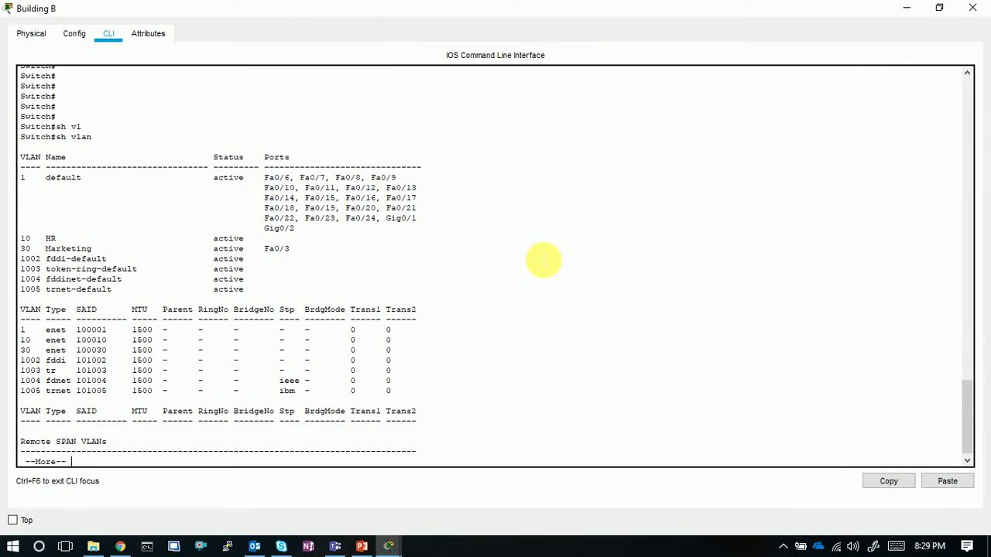
pyautogui.press('Return')
# List the VLANs on the Building B switch with sh vlan to check for VLAN 50, ending at the prompt
pyautogui.write('sh v')
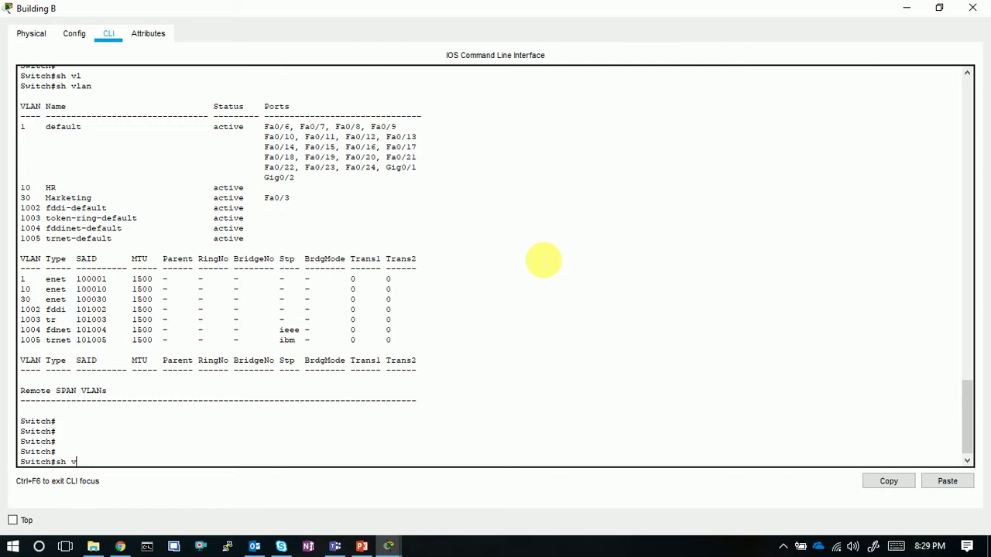
pyautogui.write('l')
pyautogui.press('Tab')
pyautogui.press('Return')
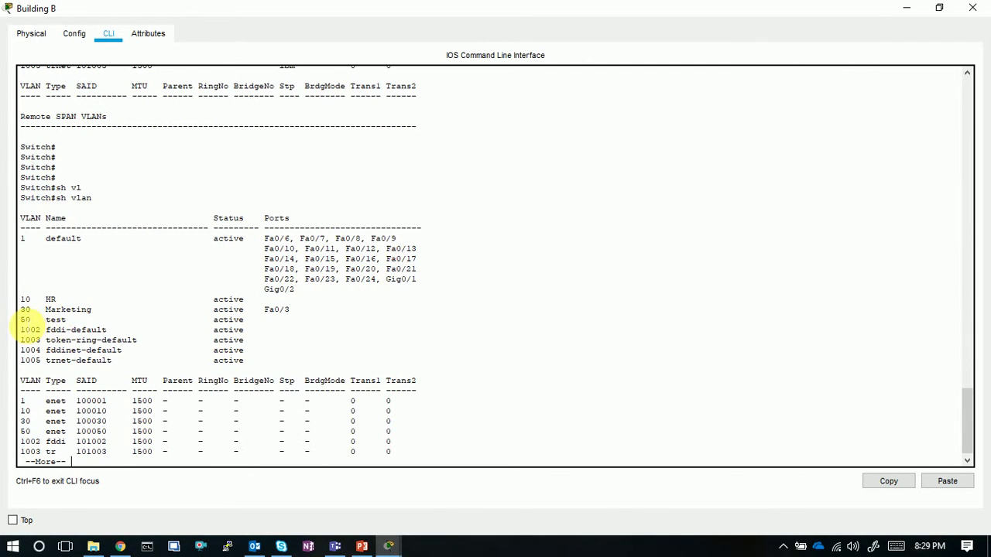
pyautogui.press('Return')
pyautogui.press('Return')
pyautogui.press('Return')
pyautogui.press('Return')
pyautogui.press('Return')
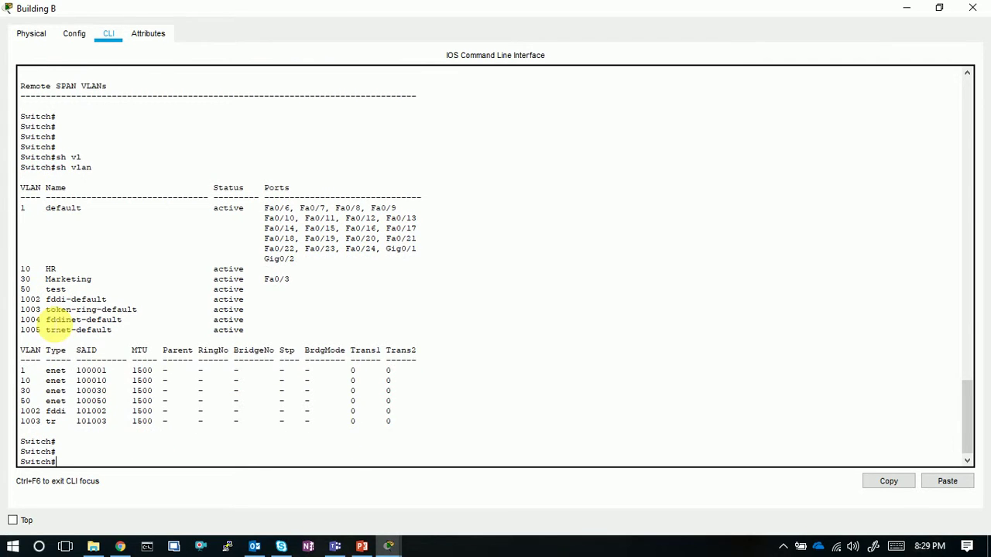
# Display the Building B switch's VTP status with sh vtp status and examine its configuration revision and number of existing VLANs
pyautogui.write('sh vtp st')
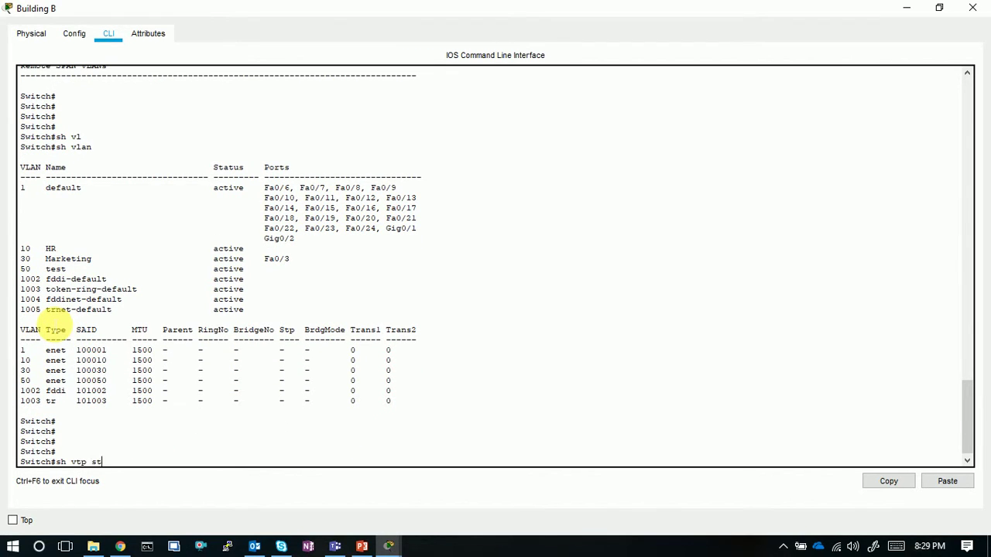
pyautogui.press('Tab')
pyautogui.press('Return')
pyautogui.press('Return')
pyautogui.press('Return')
pyautogui.press('Return')
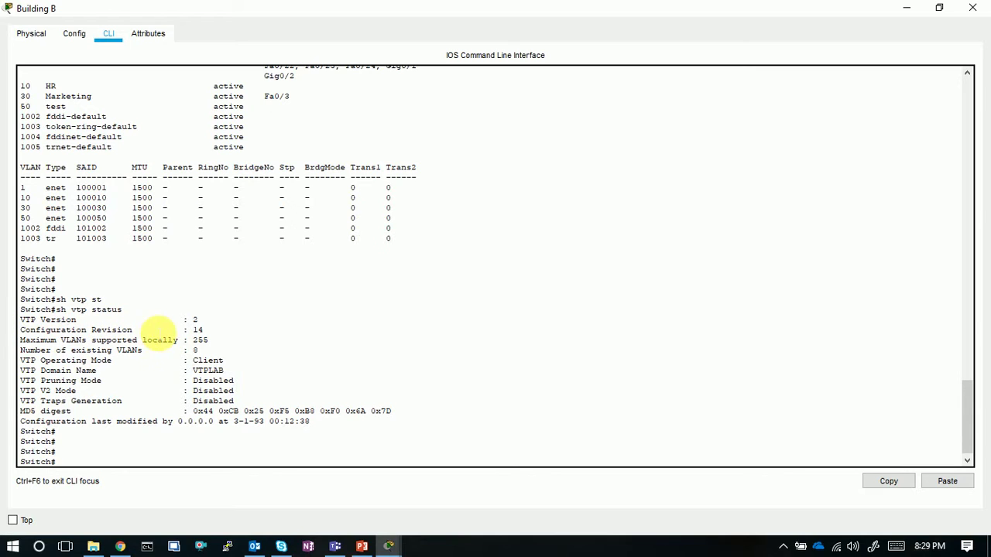
pyautogui.doubleClick(197, 329)
pyautogui.doubleClick(195, 350)
pyautogui.click(234, 380)
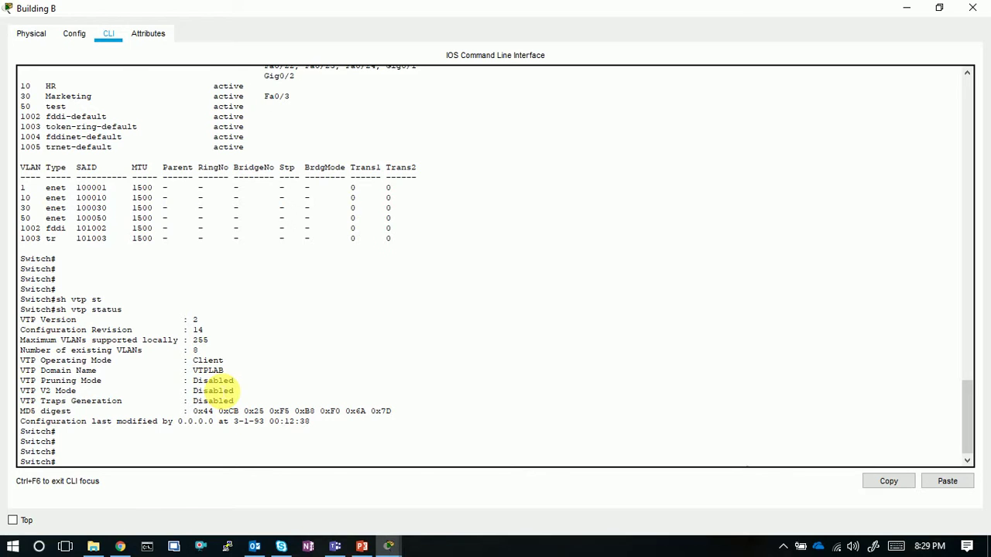
# Switch to the Building C switch's CLI from the topology and finish its paused VLAN listing to reach the prompt
pyautogui.hotkey('alt', 'Tab')
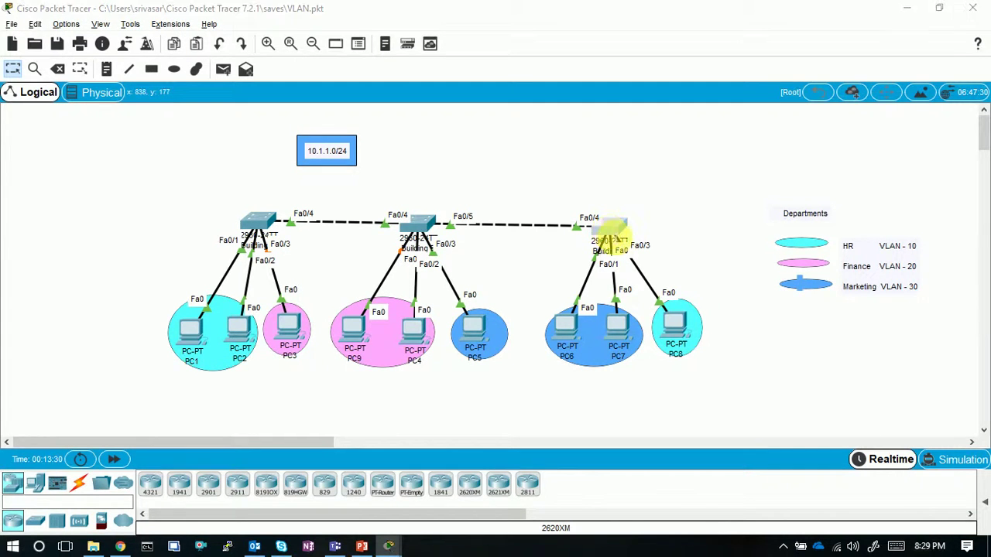
pyautogui.click(610, 229)
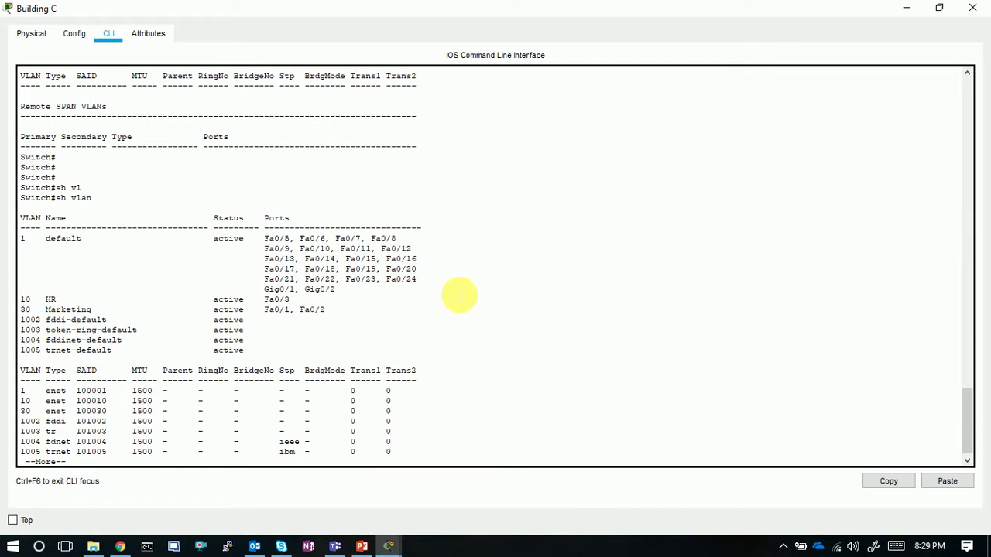
pyautogui.press('Return')
pyautogui.press('Return')
pyautogui.press('Return')
pyautogui.press('Return')
pyautogui.press('Return')
pyautogui.press('Return')
pyautogui.press('Return')
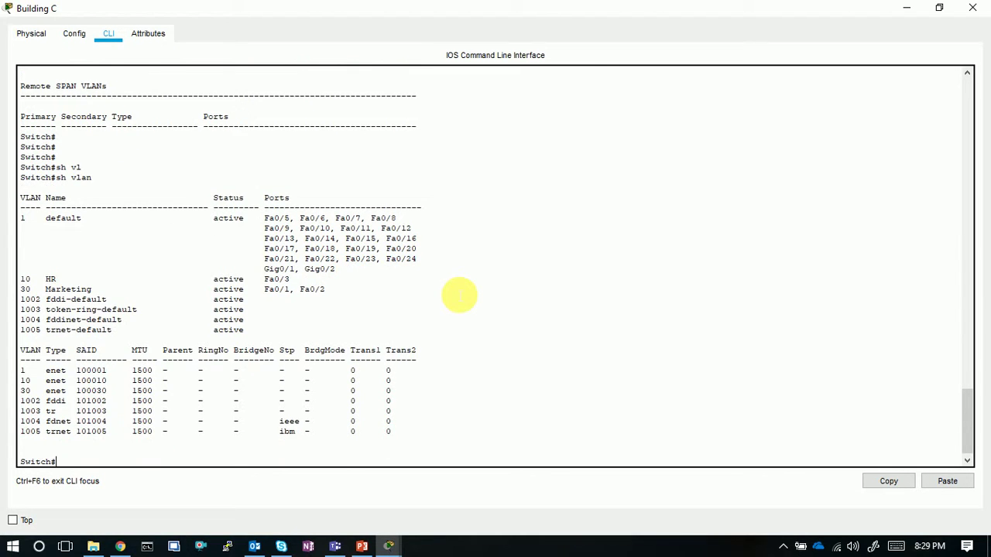
# List the VLANs on the Building C switch with sh vlan to check for VLAN 50, and leave the paged output
pyautogui.write('sh shv')
pyautogui.press('Return')
pyautogui.press('Return')
pyautogui.press('Return')
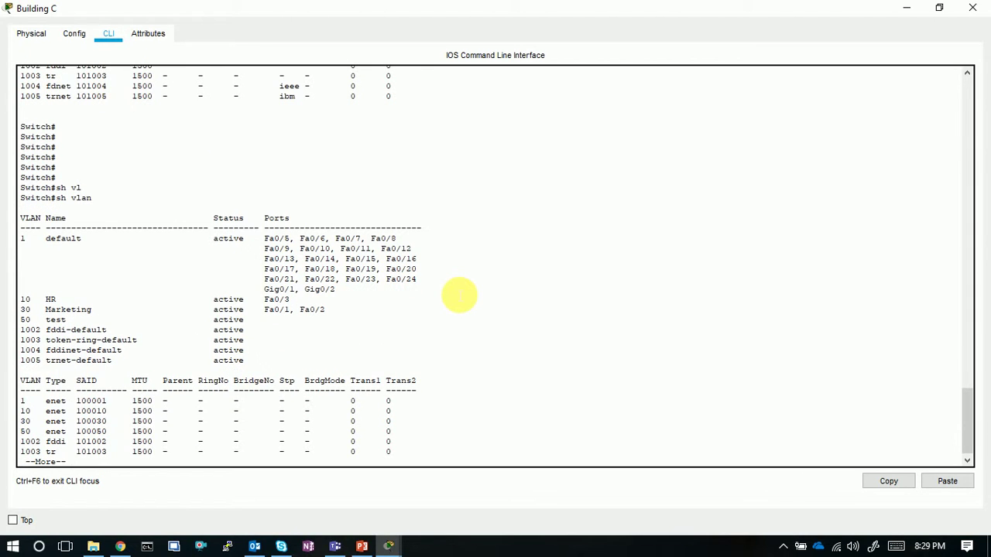
pyautogui.press('q')
pyautogui.press('Return')
pyautogui.press('Return')
pyautogui.press('Return')
pyautogui.press('Return')
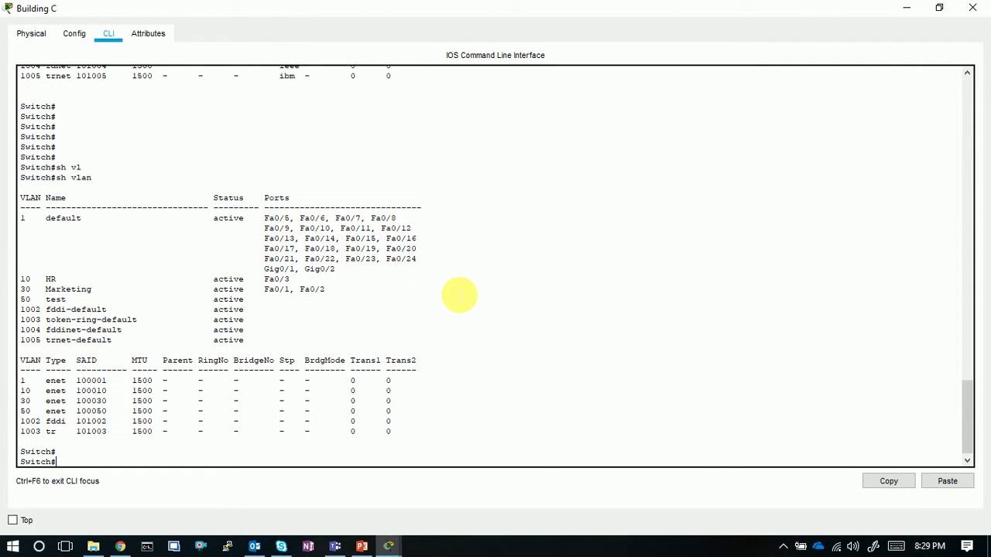
# Display the Building C switch's VTP status with sh vtp status to check its configuration revision
pyautogui.write('sh vtp st')
pyautogui.press('Tab')
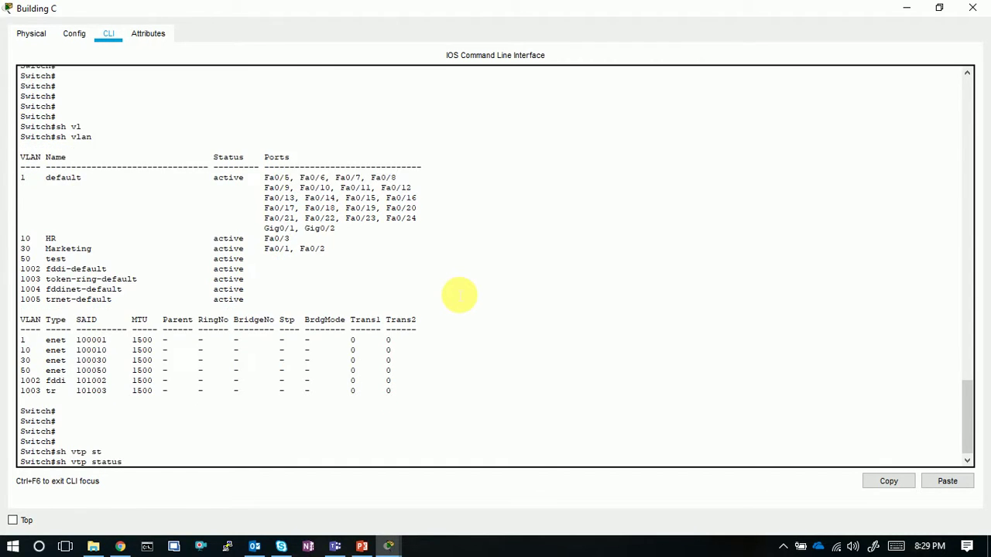
pyautogui.press('Return')
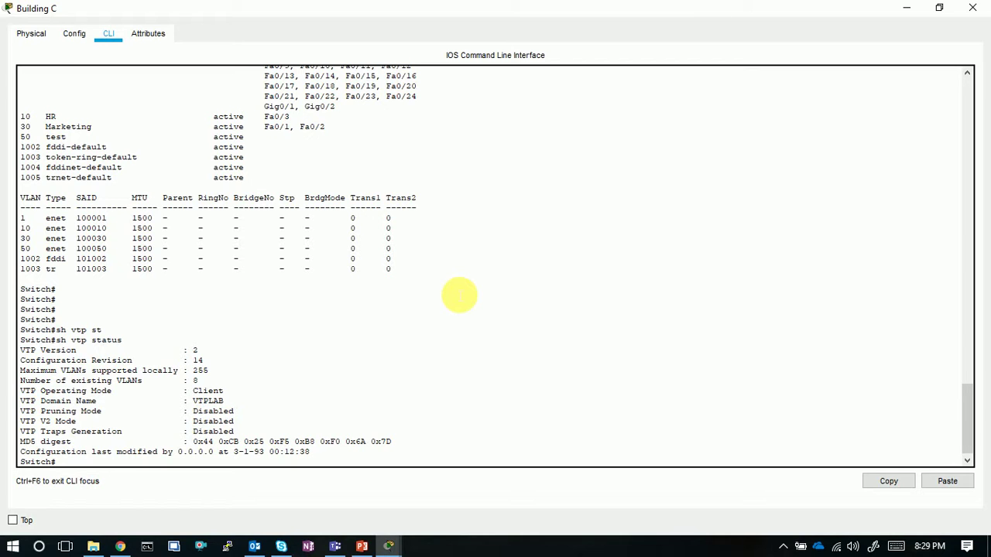
pyautogui.press('Return')
pyautogui.press('Return')
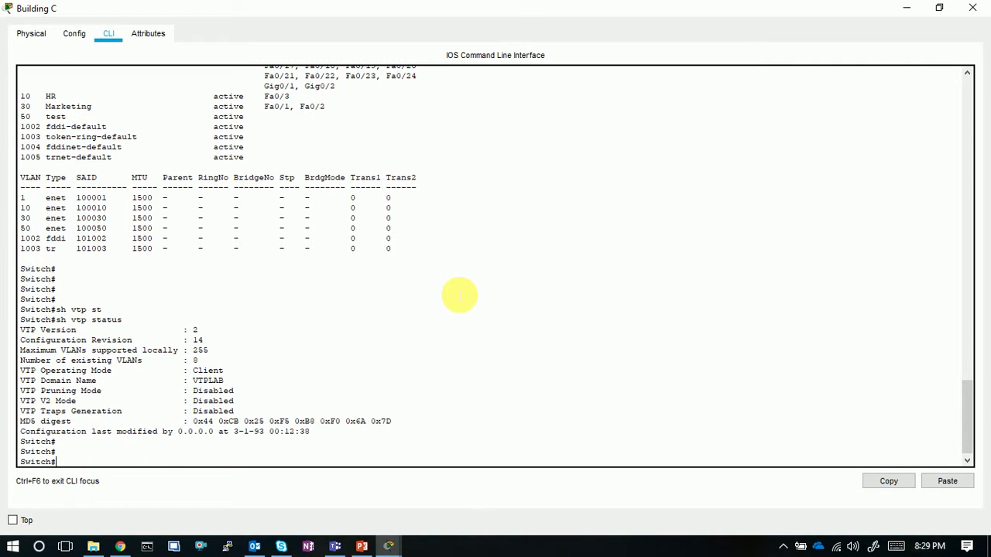
# Try to create VLAN 80 on the Building C switch from global configuration mode while it is a VTP client
pyautogui.press('Return')
pyautogui.press('Return')
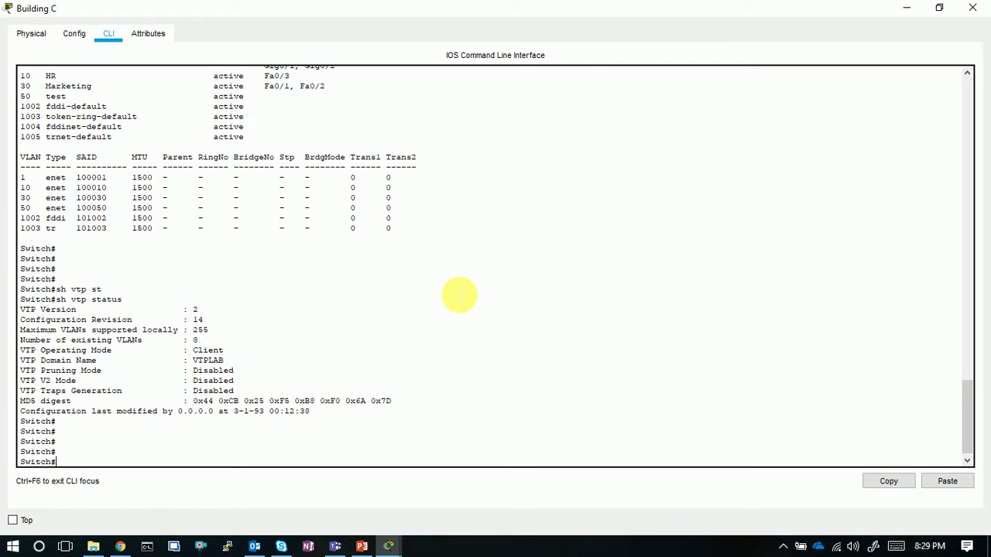
pyautogui.write('config t')
pyautogui.press('Return')
pyautogui.press('Return')
pyautogui.press('Return')
pyautogui.write('vl')
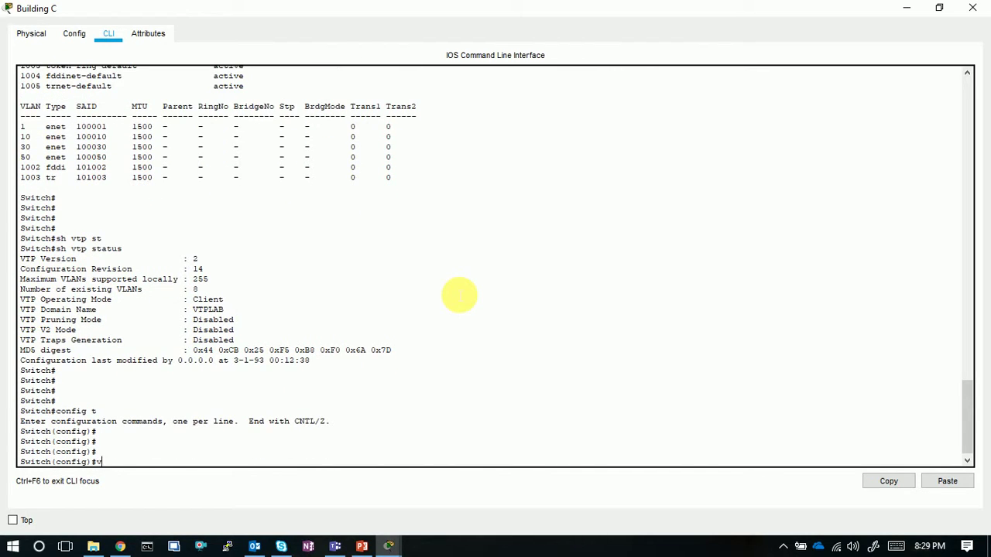
pyautogui.press('Tab')
pyautogui.write('80')
pyautogui.press('Return')
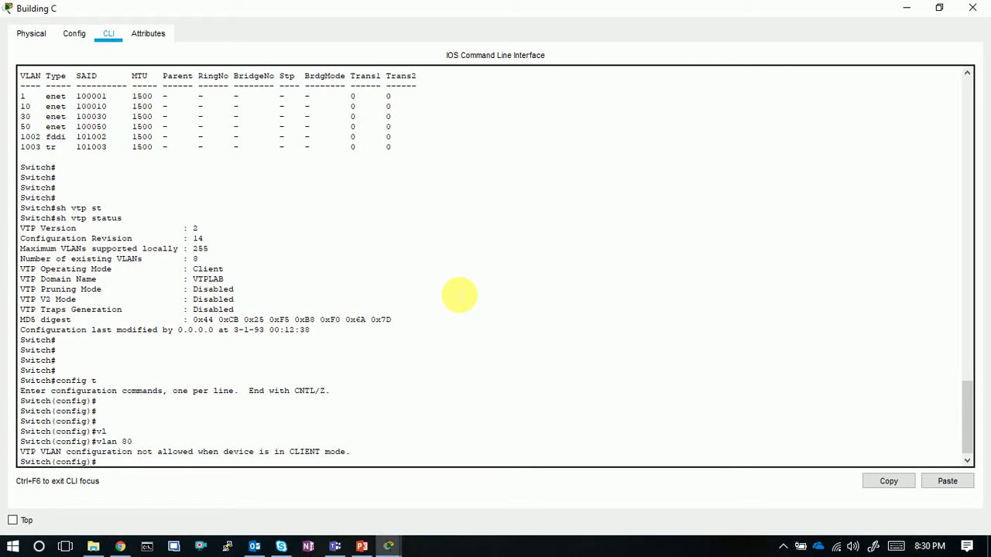
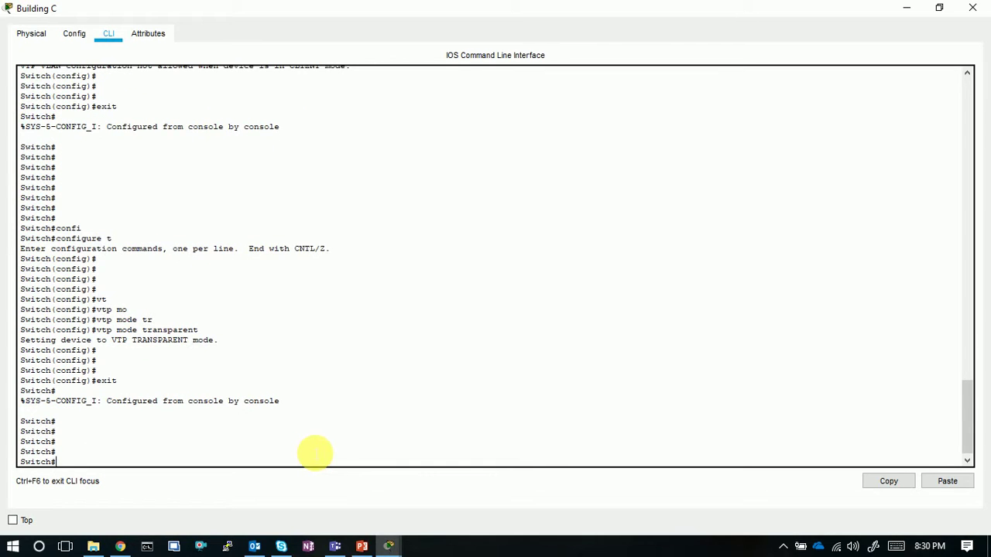
# Enter global configuration mode on the Building C switch and create VLAN 80
pyautogui.write('conf')
pyautogui.press('Tab')
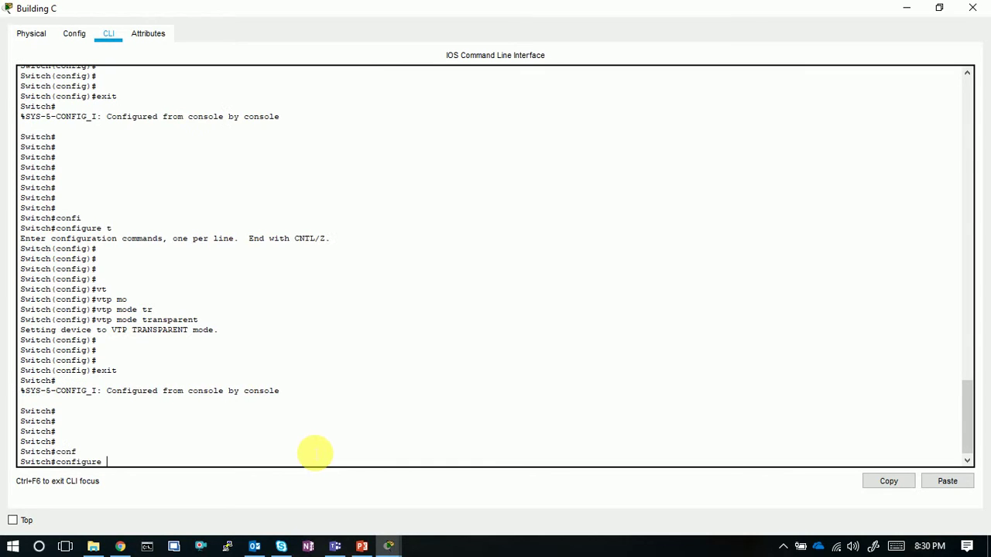
pyautogui.write('t')
pyautogui.press('Return')
pyautogui.press('Return')
pyautogui.press('Return')
pyautogui.press('Return')
pyautogui.write('vl')
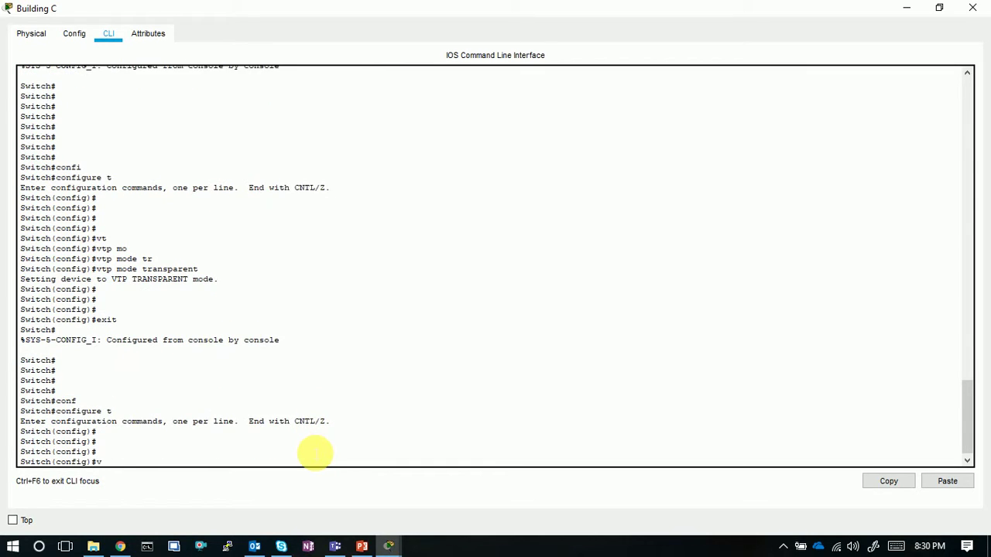
pyautogui.press('Tab')
pyautogui.write('80')
pyautogui.press('Return')
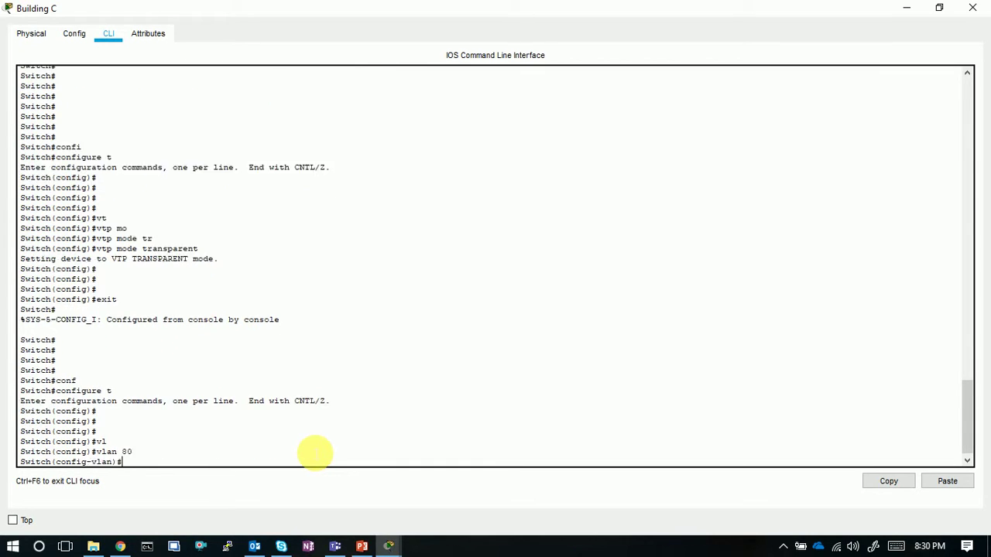
# Name VLAN 80 test1 and exit VLAN configuration mode
pyautogui.write('nam')
pyautogui.press('Tab')
pyautogui.write('te')
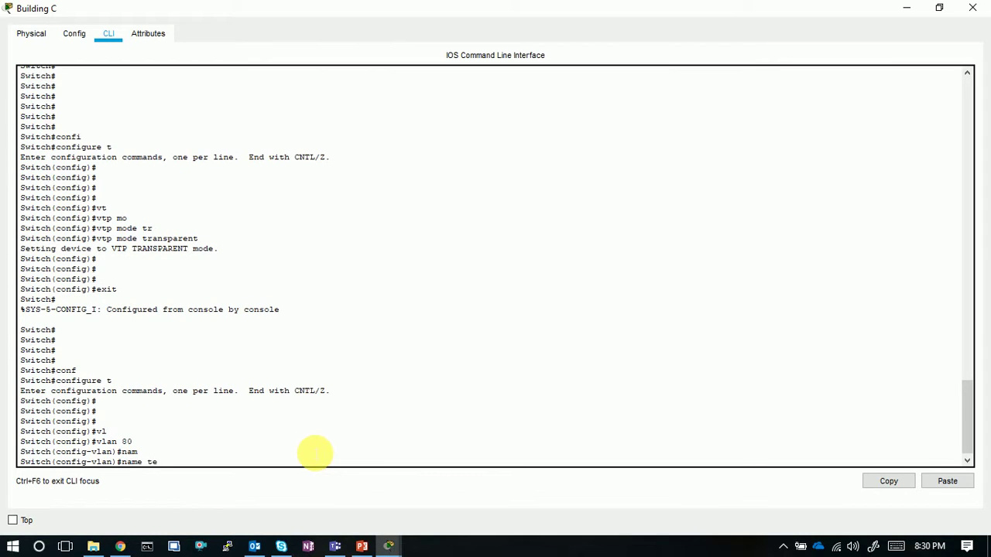
pyautogui.write('st1')
pyautogui.press('Return')
pyautogui.press('Return')
pyautogui.press('Return')
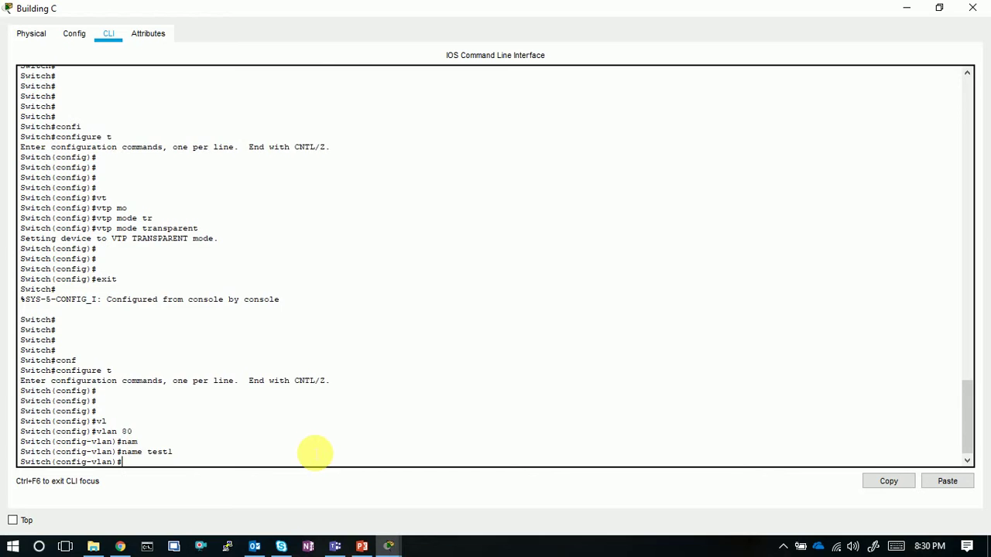
pyautogui.write('exit')
pyautogui.press('Return')
pyautogui.press('Return')
pyautogui.press('Return')
pyautogui.press('Return')
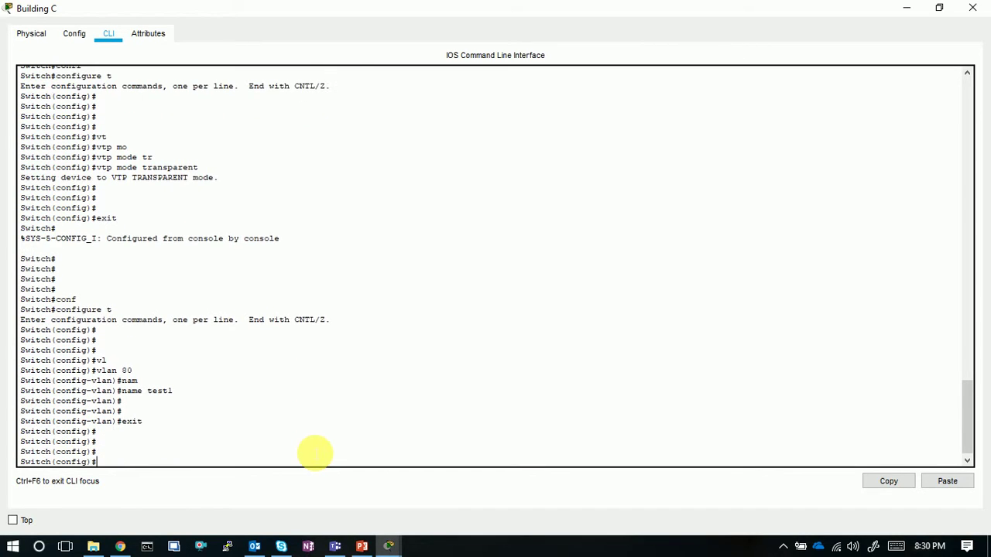
# Return to privileged mode on the Building C switch and list its VLANs with sh vl to check for VLAN 80
pyautogui.write('exit')
pyautogui.press('Return')
pyautogui.press('Return')
pyautogui.press('Return')
pyautogui.press('Return')
pyautogui.press('Return')
pyautogui.press('Return')
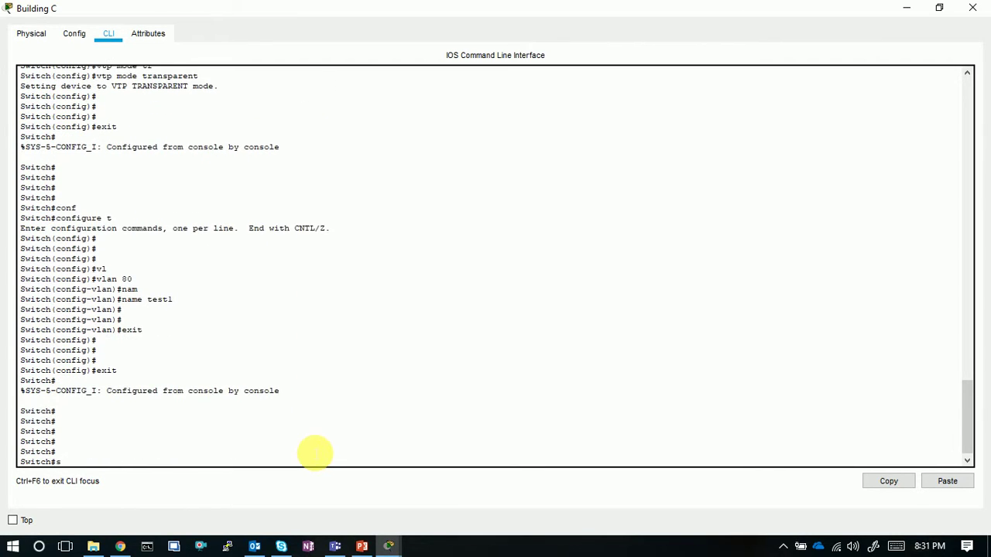
pyautogui.write('sh vl')
pyautogui.press('Return')
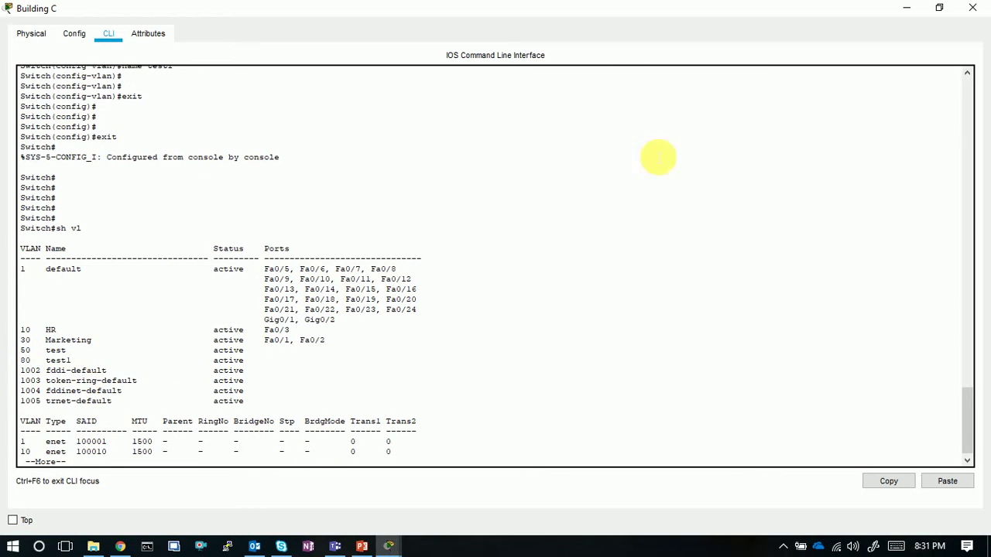
# Switch to the Building B switch's CLI from the topology and enlarge its window
pyautogui.click(906, 8)
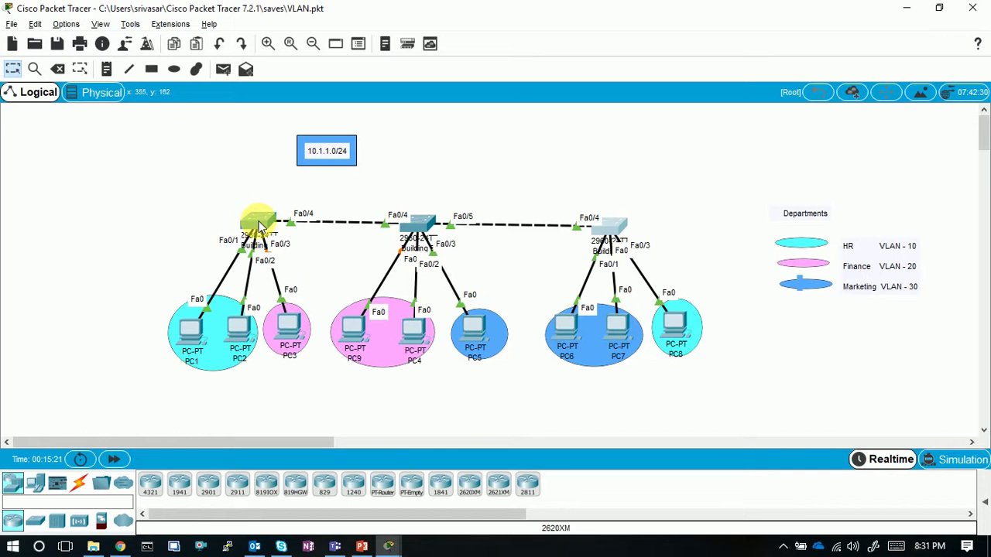
pyautogui.click(416, 223)
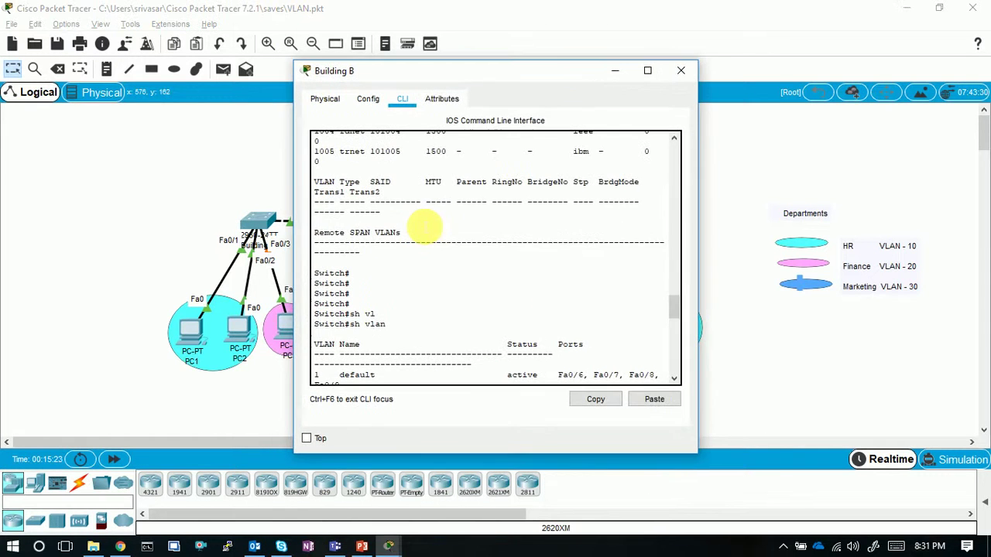
pyautogui.doubleClick(555, 75)
pyautogui.press('Return')
pyautogui.press('Return')
pyautogui.press('Return')
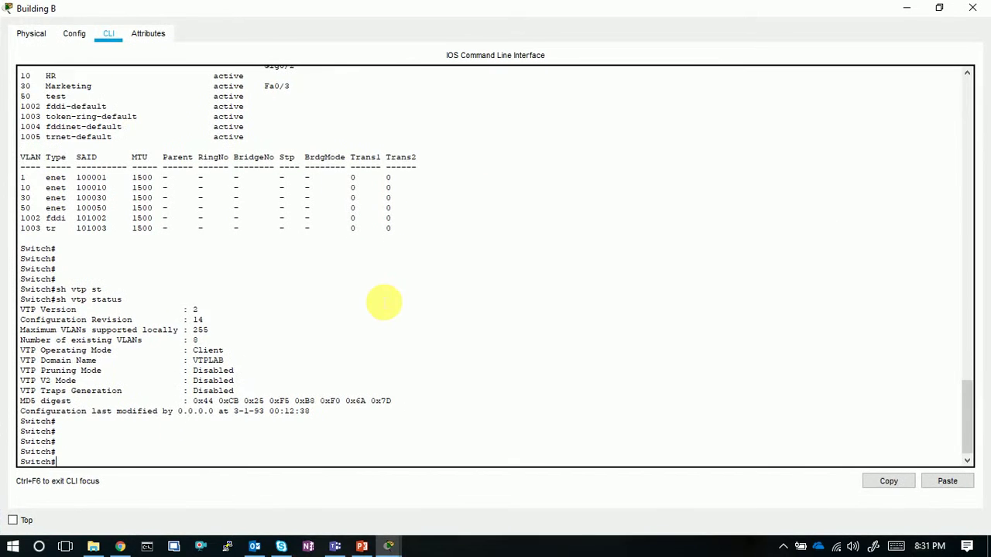
pyautogui.press('Return')
# List the VLANs on the Building B switch with sh vlan to check for VLAN 80, and leave the paged output
pyautogui.write('sh vl')
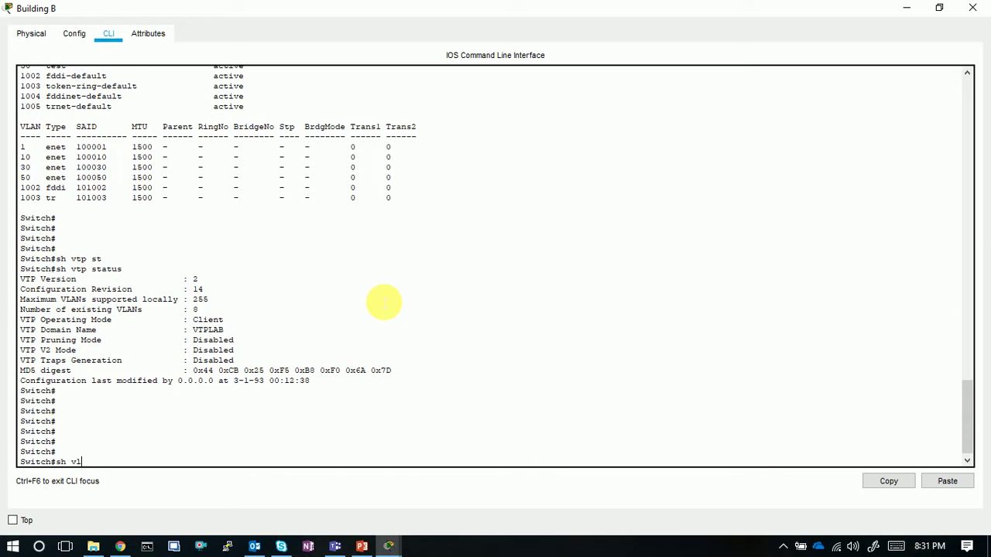
pyautogui.press('Tab')
pyautogui.press('Return')
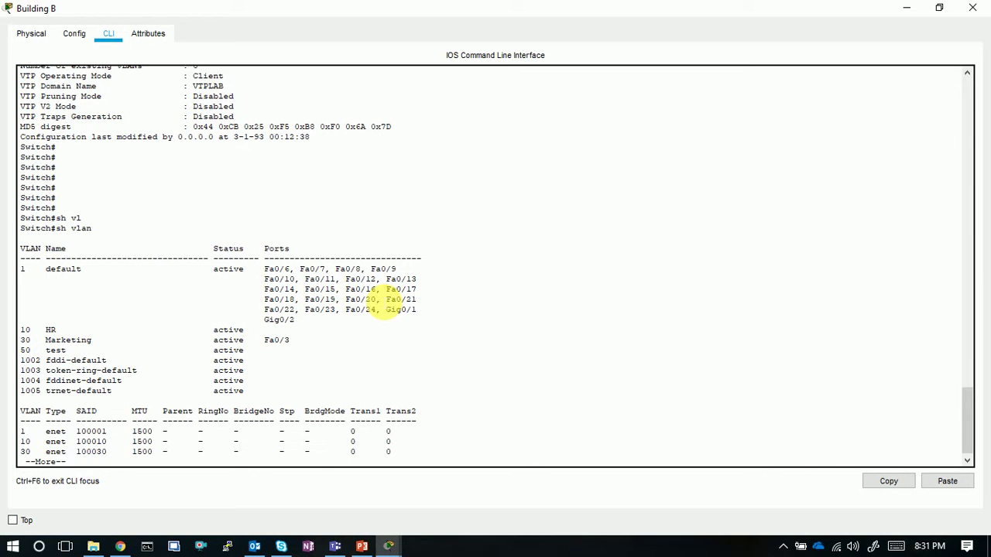
pyautogui.press('Return')
pyautogui.press('Return')
pyautogui.press('Return')
pyautogui.press('Return')
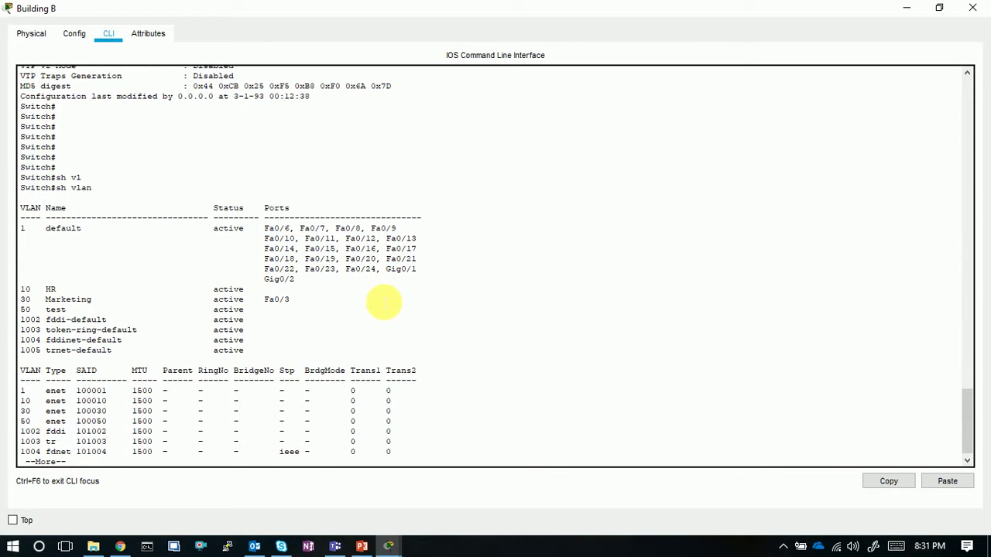
pyautogui.press('Return')
pyautogui.press('Return')
pyautogui.press('Return')
pyautogui.press('Return')
pyautogui.press('Return')
pyautogui.press('Return')
pyautogui.press('Return')
pyautogui.press('Return')
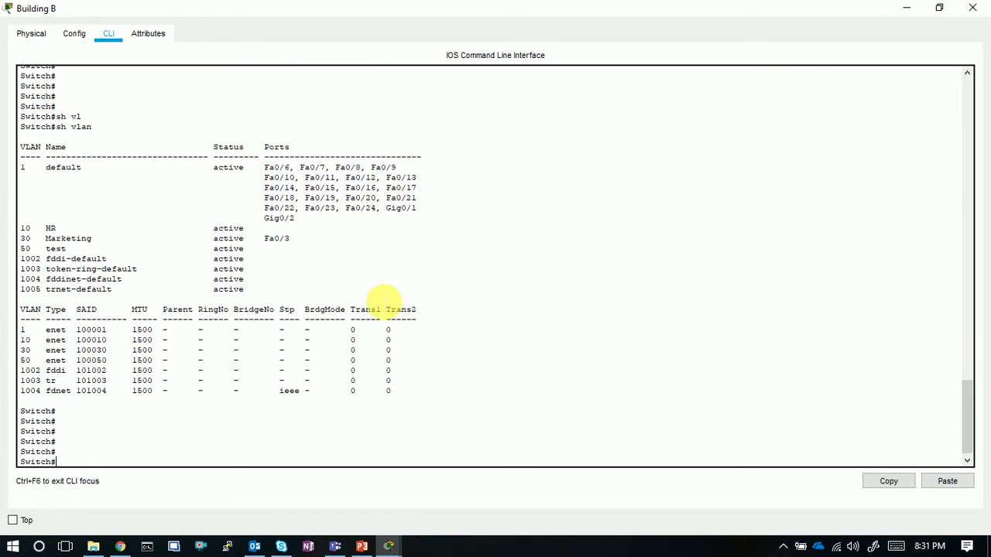
# Display the Building B switch's VTP status with sh vtp status to check its configuration revision and number of existing VLANs
pyautogui.write('sh ')
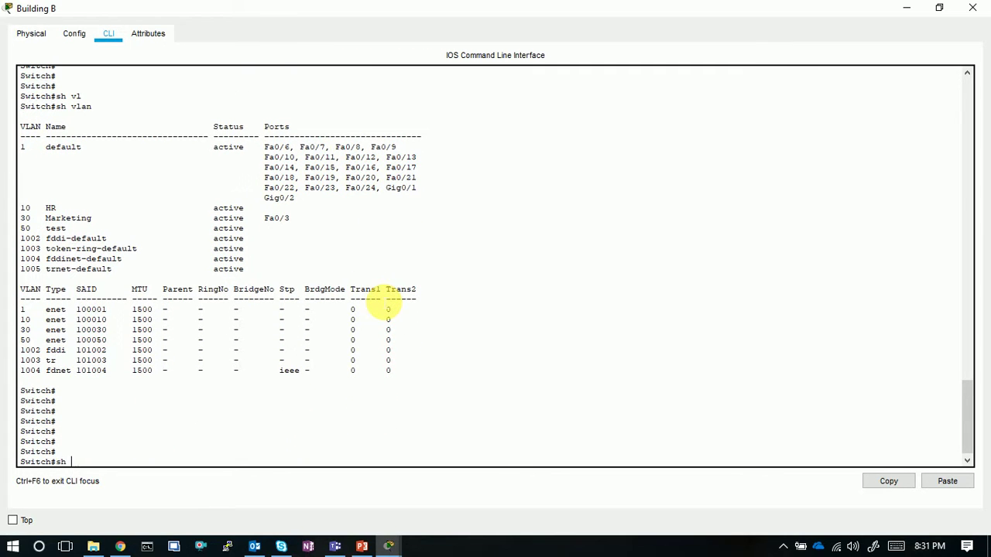
pyautogui.write('v')
pyautogui.write('t')
pyautogui.press('Tab')
pyautogui.write('st')
pyautogui.press('Tab')
pyautogui.press('Return')
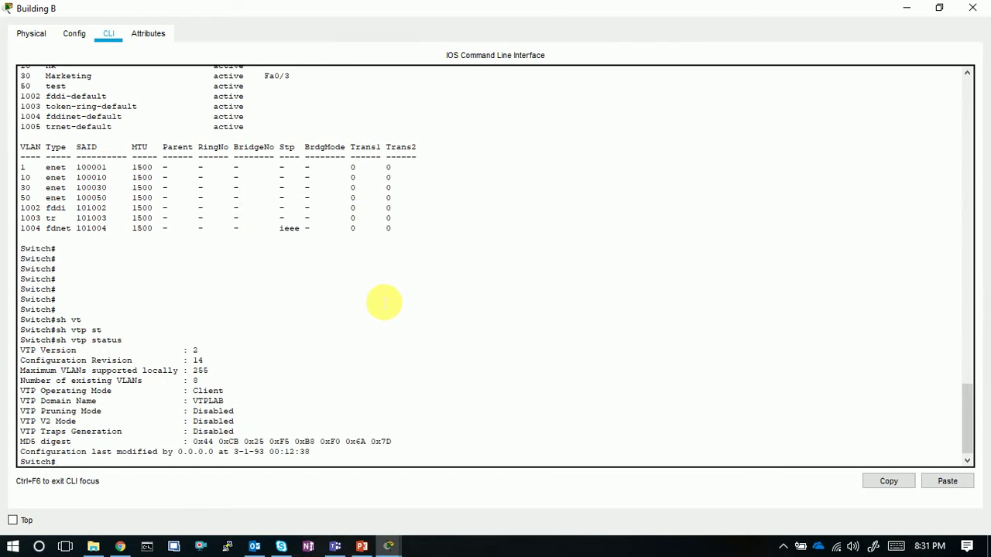
pyautogui.press('Return')
pyautogui.press('Return')
pyautogui.press('Return')
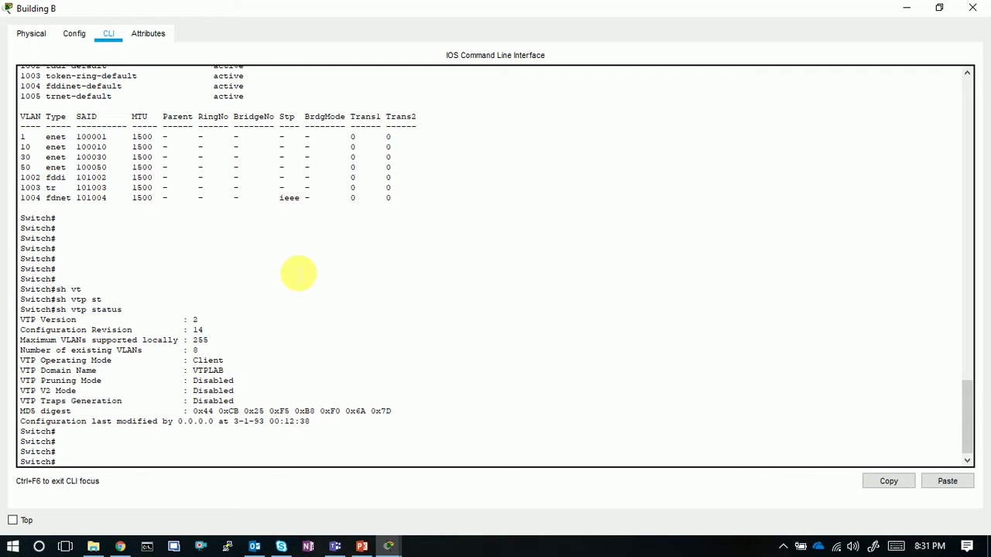
# Switch to the Building A switch's CLI from the topology and leave its paused VLAN listing to reach the prompt
pyautogui.click(906, 8)
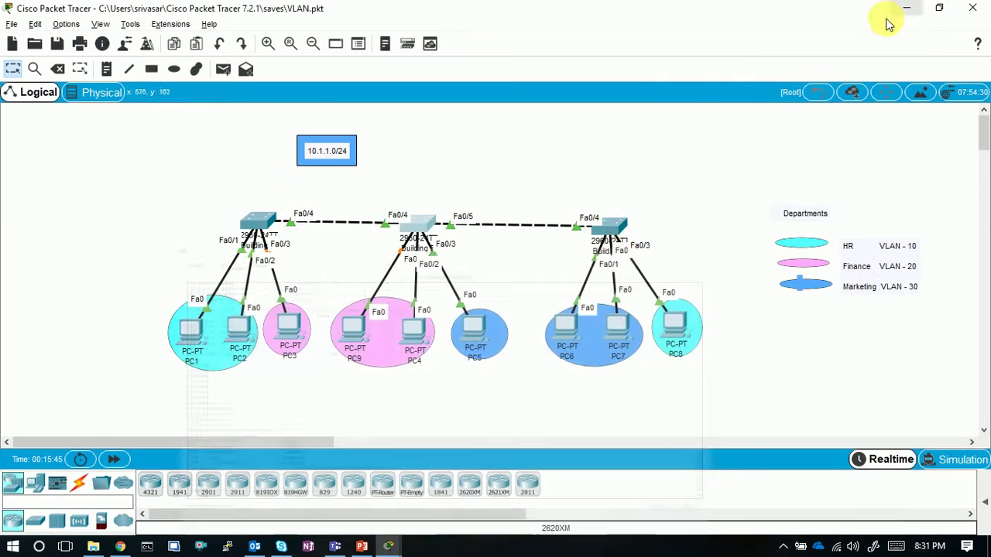
pyautogui.click(252, 223)
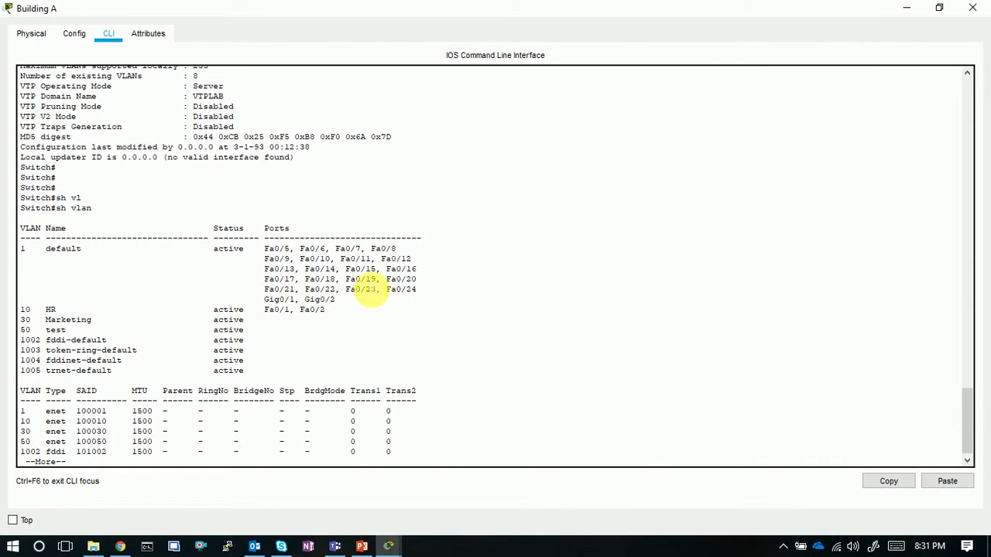
pyautogui.press('Return')
pyautogui.press('Return')
pyautogui.press('Return')
pyautogui.press('Return')
pyautogui.press('Return')
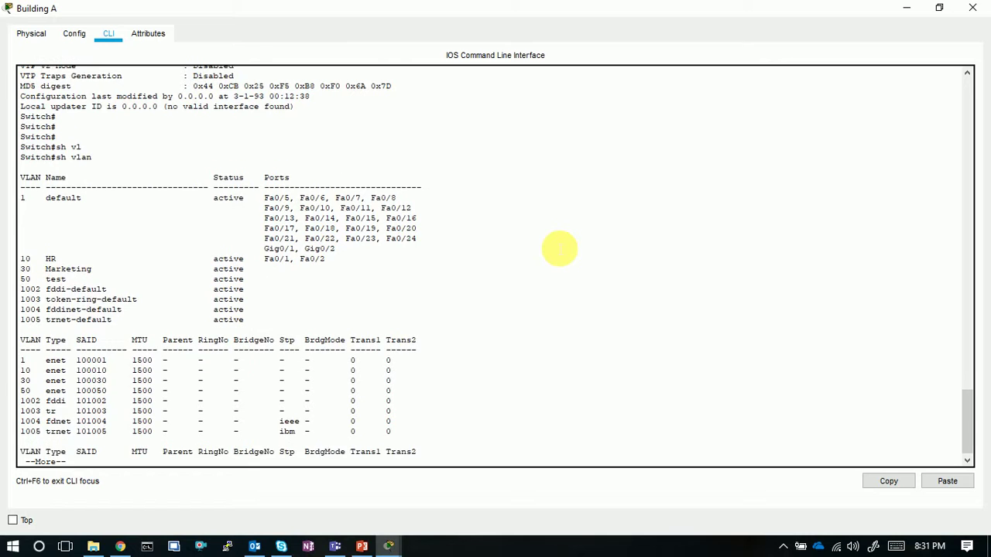
pyautogui.press('q')
pyautogui.press('Return')
pyautogui.press('Return')
pyautogui.press('Return')
pyautogui.press('Return')
# List the VLANs on the Building A switch with sh vlan to check for VLAN 80, and leave the paged output
pyautogui.write('sh')
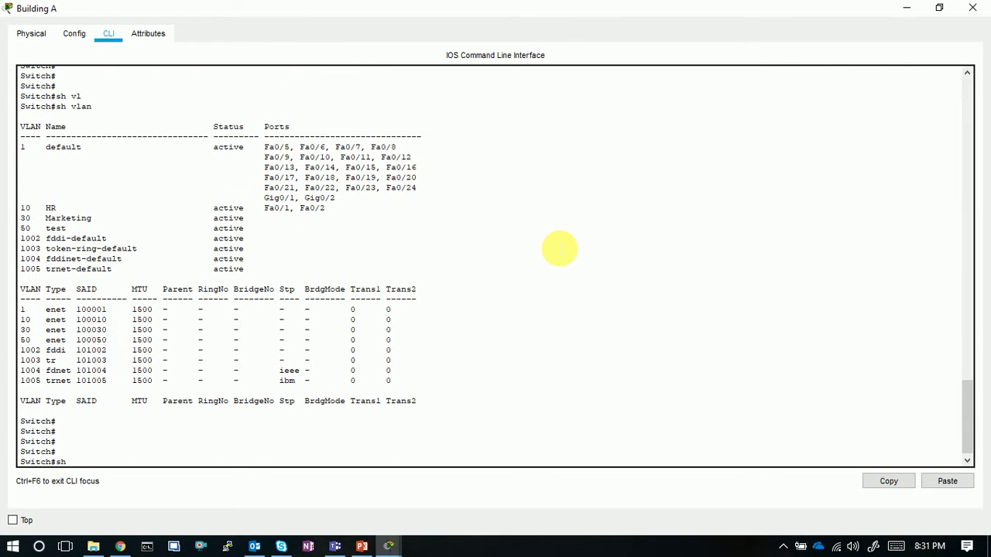
pyautogui.write(' vl')
pyautogui.press('Tab')
pyautogui.press('Return')
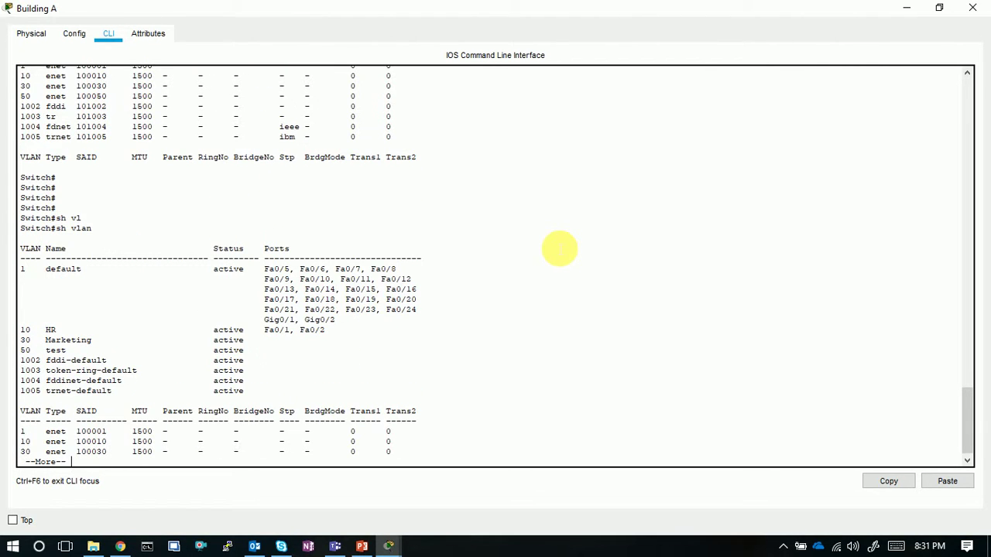
pyautogui.press('q')
pyautogui.press('Return')
pyautogui.press('Return')
pyautogui.press('Return')
pyautogui.press('Return')
# Display the Building A switch's VTP status with sh vtp status to check its configuration revision
pyautogui.write('s')
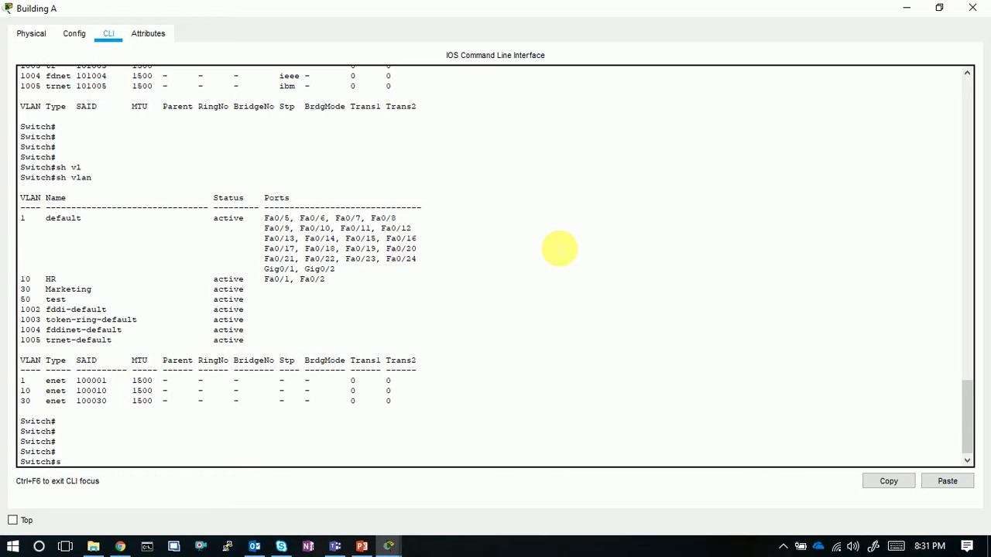
pyautogui.write('h vtp st')
pyautogui.press('Tab')
pyautogui.press('Return')
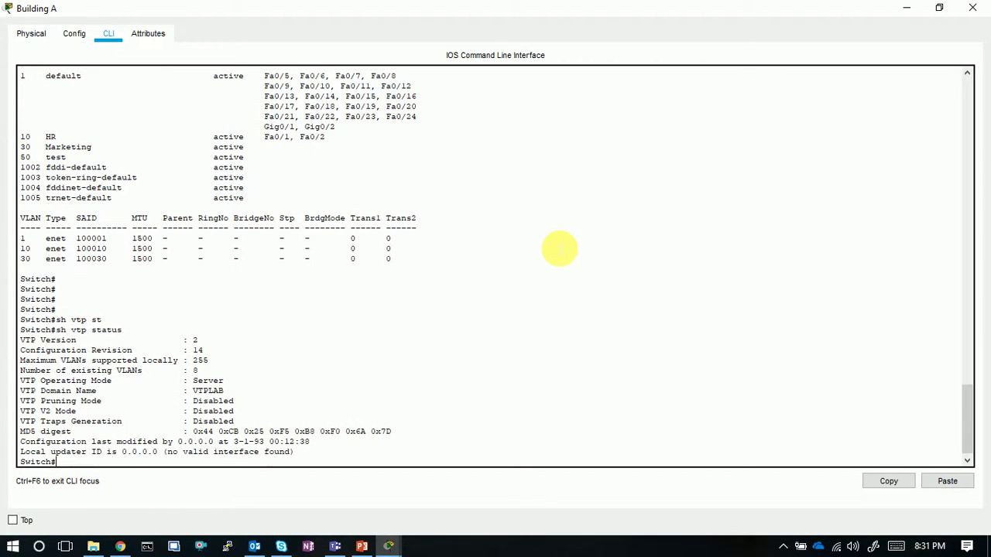
pyautogui.press('Return')
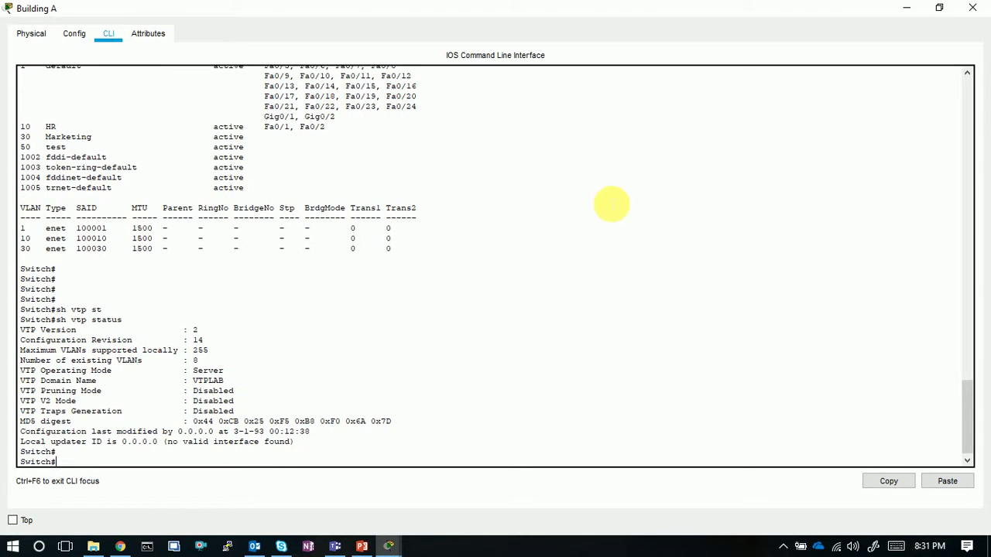
# Switch to the Building C switch's CLI from the topology and leave its paused VLAN listing to reach the prompt
pyautogui.click(904, 8)
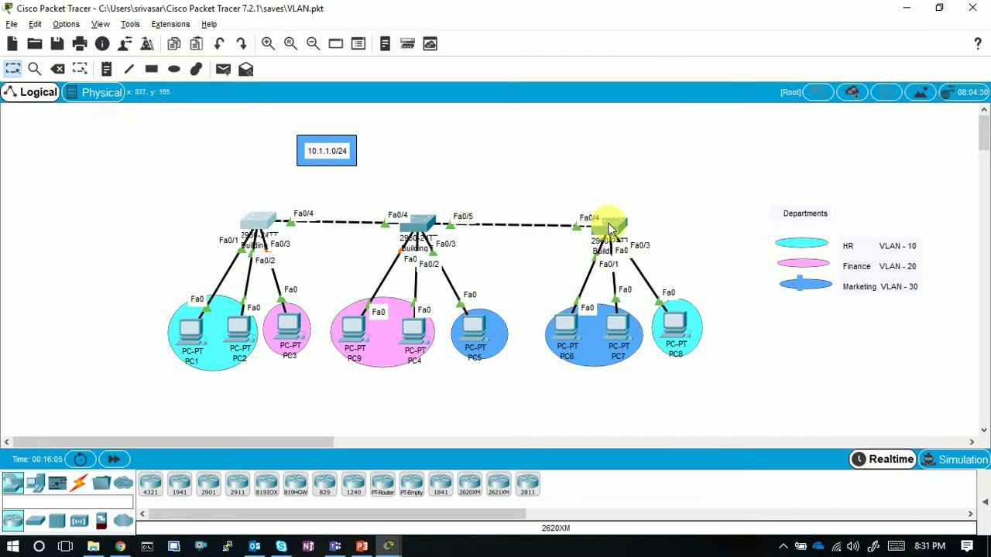
pyautogui.click(610, 226)
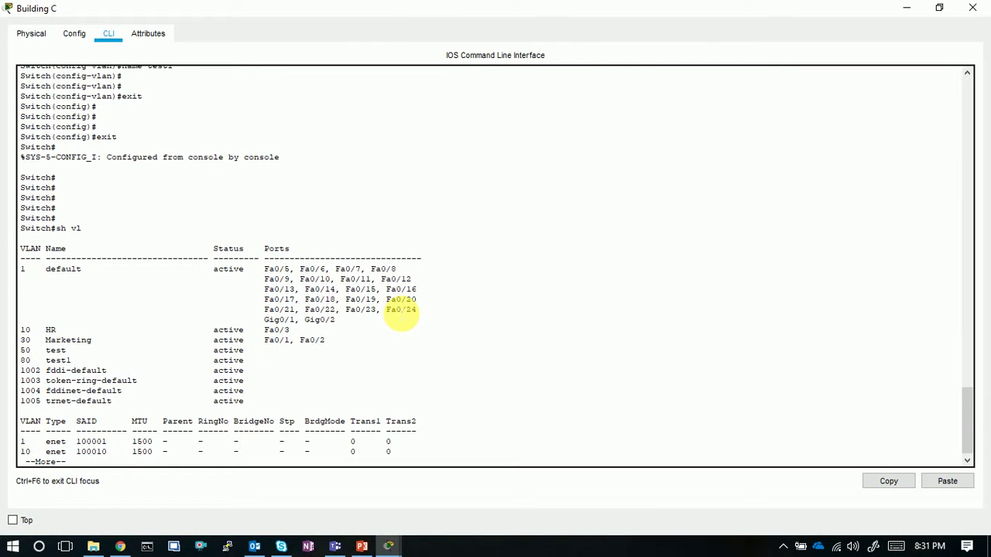
pyautogui.press('space')
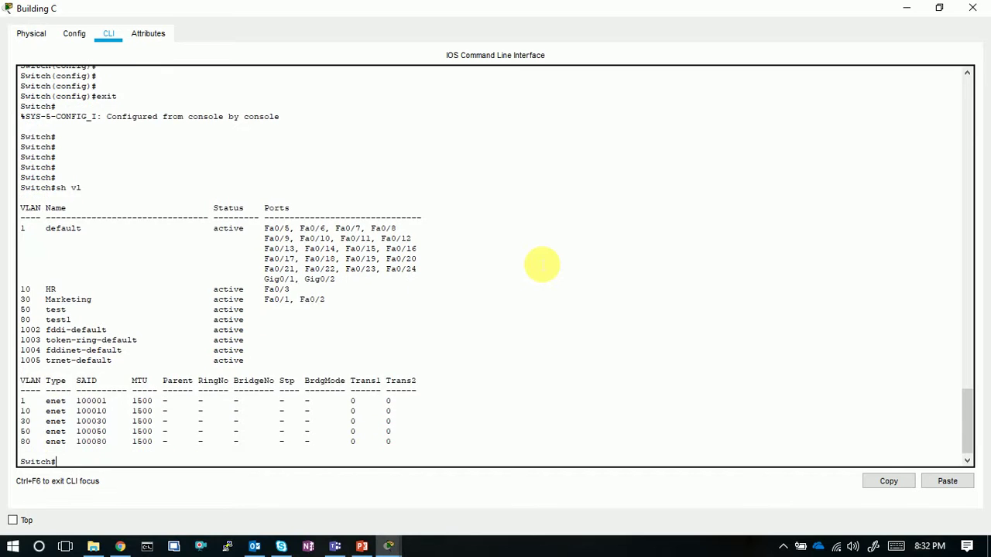
pyautogui.press('Return')
pyautogui.press('Return')
pyautogui.press('Return')
pyautogui.press('Return')
# Display the Building C switch's VTP status with sh vtp status to check its operating mode and configuration revision
pyautogui.write('sh vt')
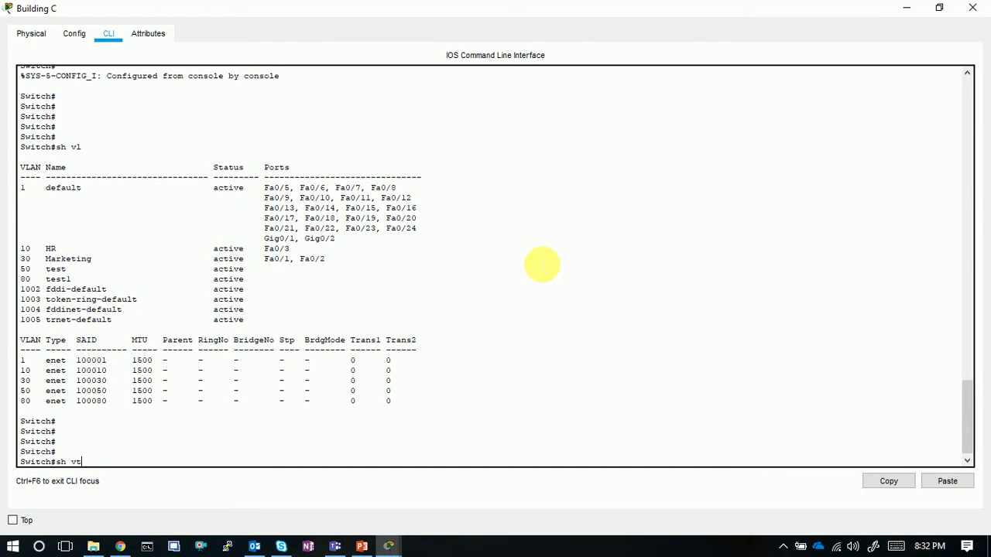
pyautogui.write('p')
pyautogui.press('Tab')
pyautogui.write('st')
pyautogui.press('Tab')
pyautogui.press('Return')
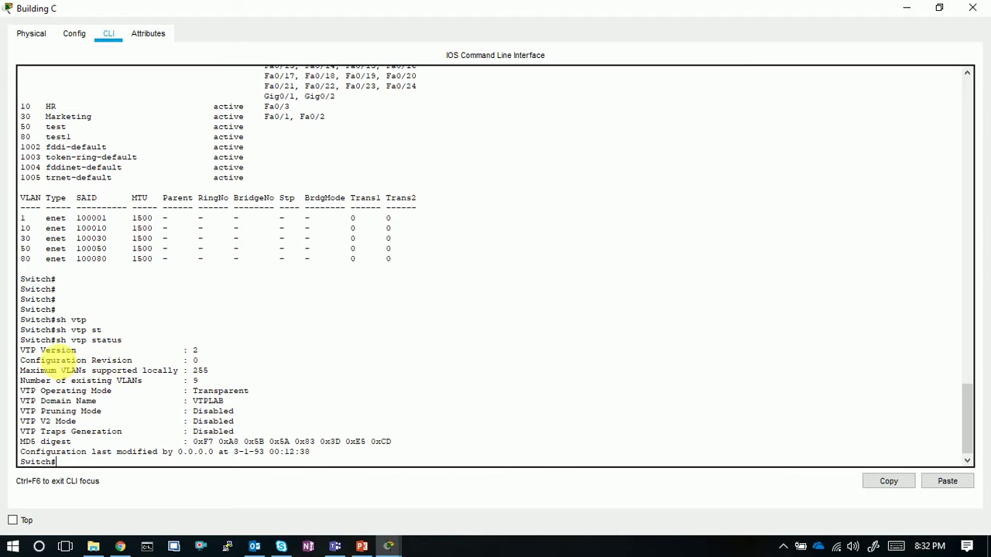
# Examine the configuration revision line in the Building C switch's VTP status, and return to the topology
pyautogui.moveTo(24, 360); pyautogui.dragTo(210, 361)
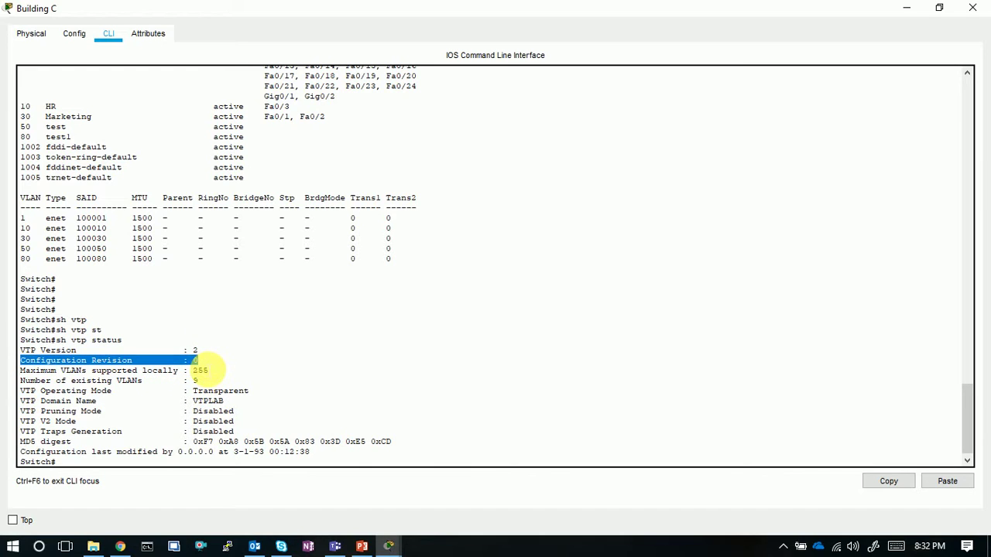
pyautogui.click(199, 361)
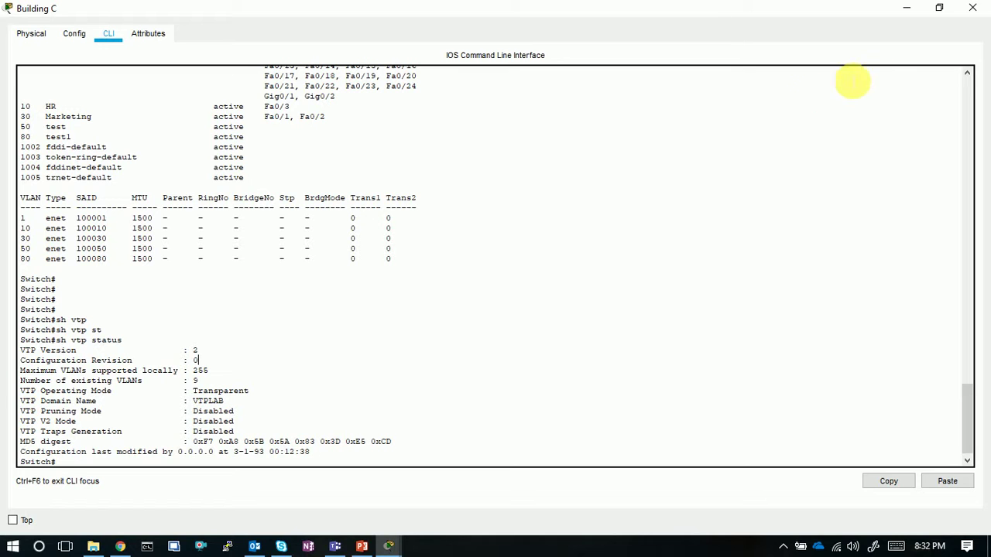
pyautogui.click(907, 14)
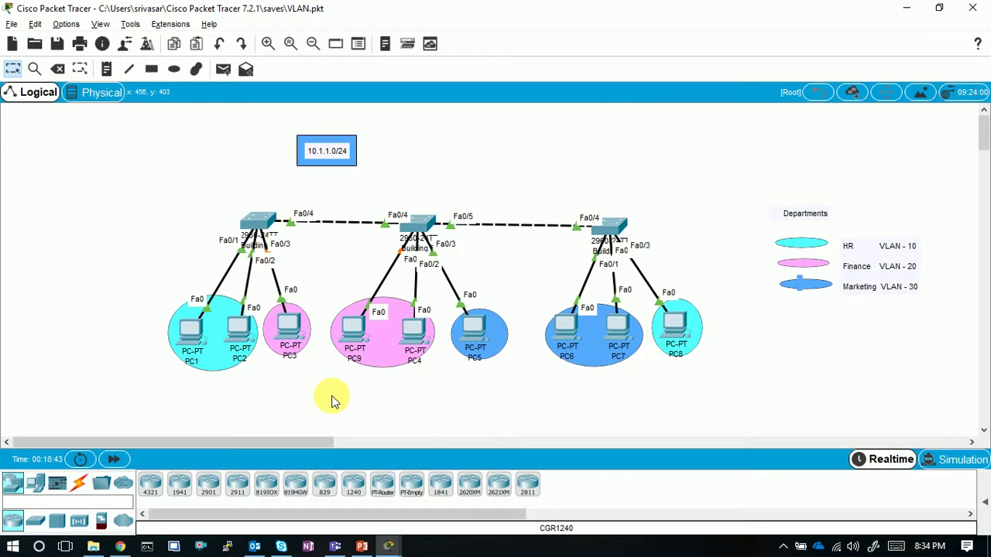
# Delete PC3 and its link to the Building A switch from the topology, and restore the selection tool
pyautogui.click(295, 324)
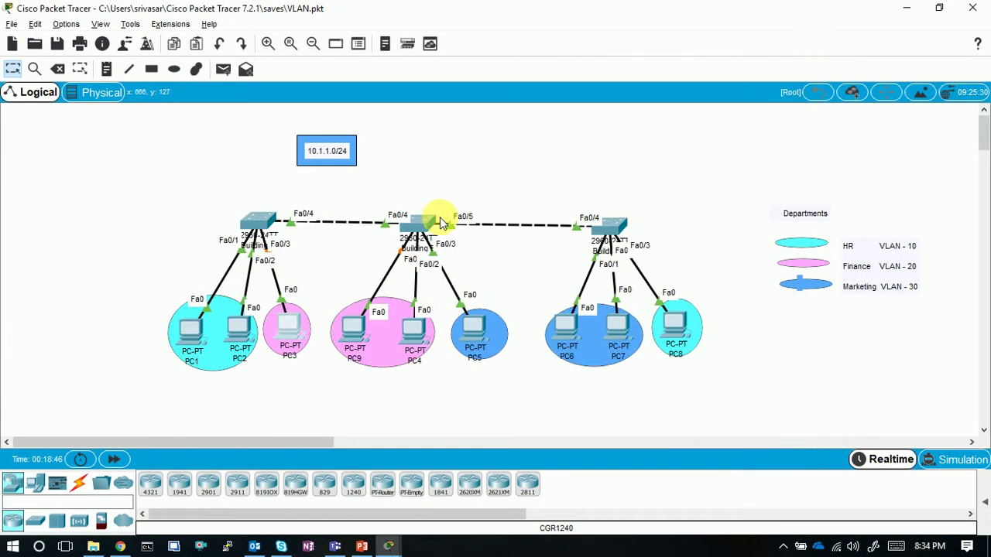
pyautogui.click(788, 71)
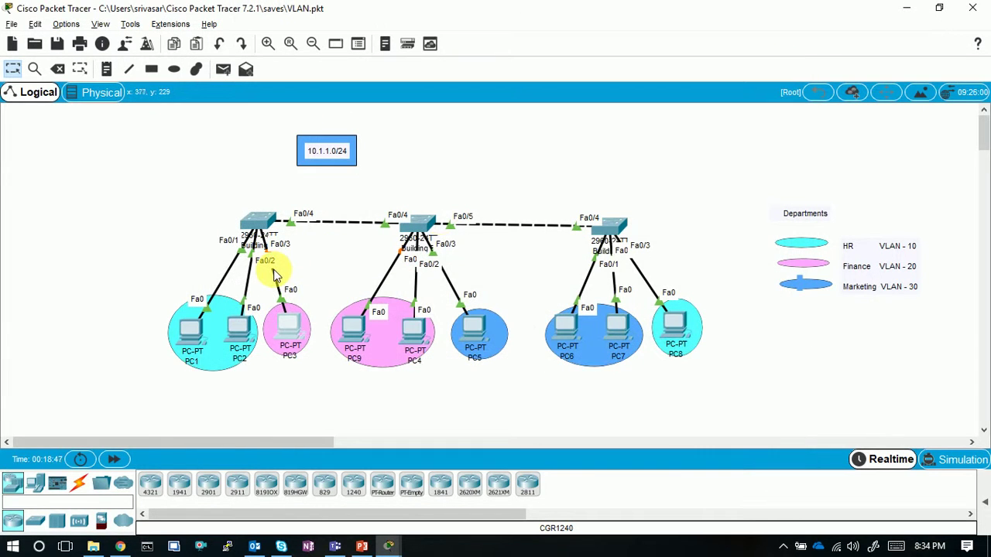
pyautogui.click(287, 330)
pyautogui.press('Delete')
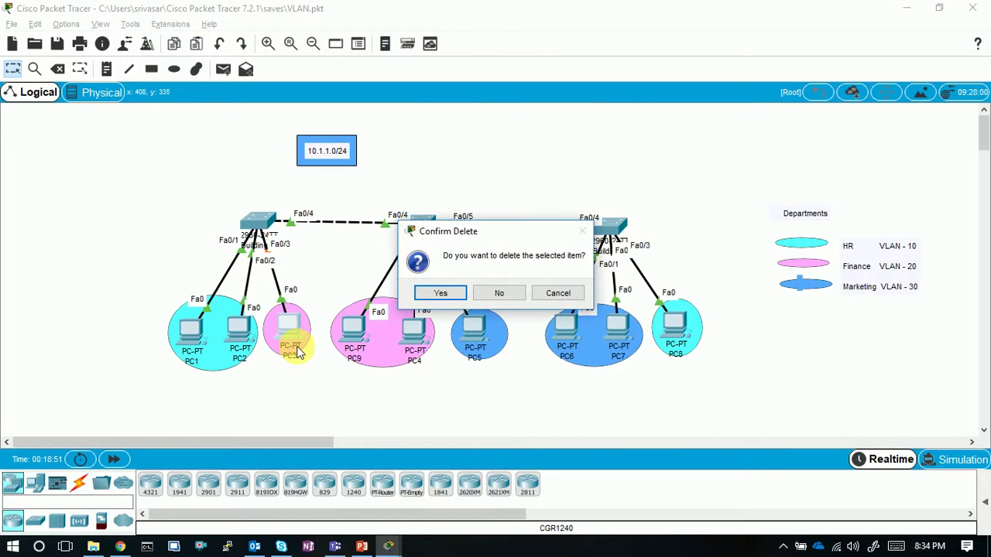
pyautogui.click(440, 293)
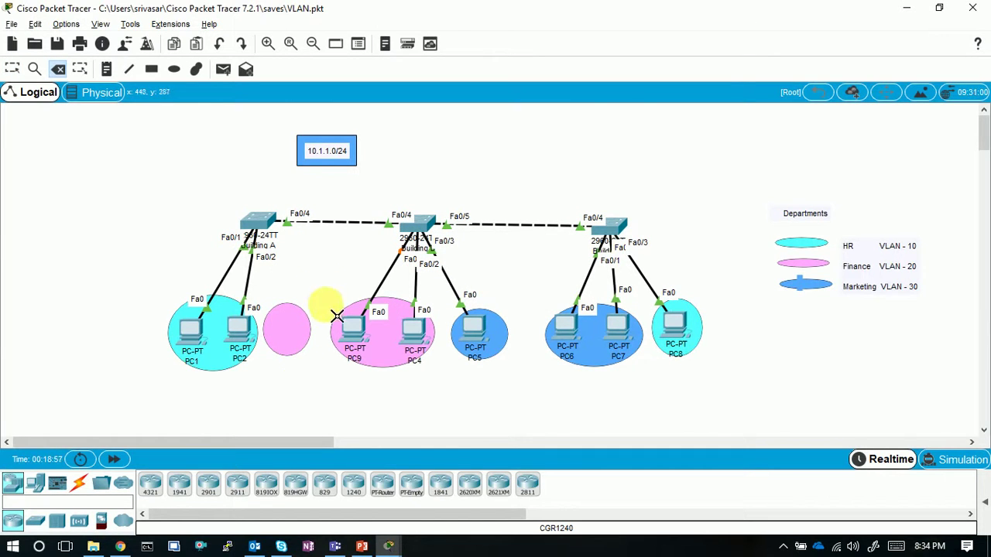
pyautogui.click(11, 70)
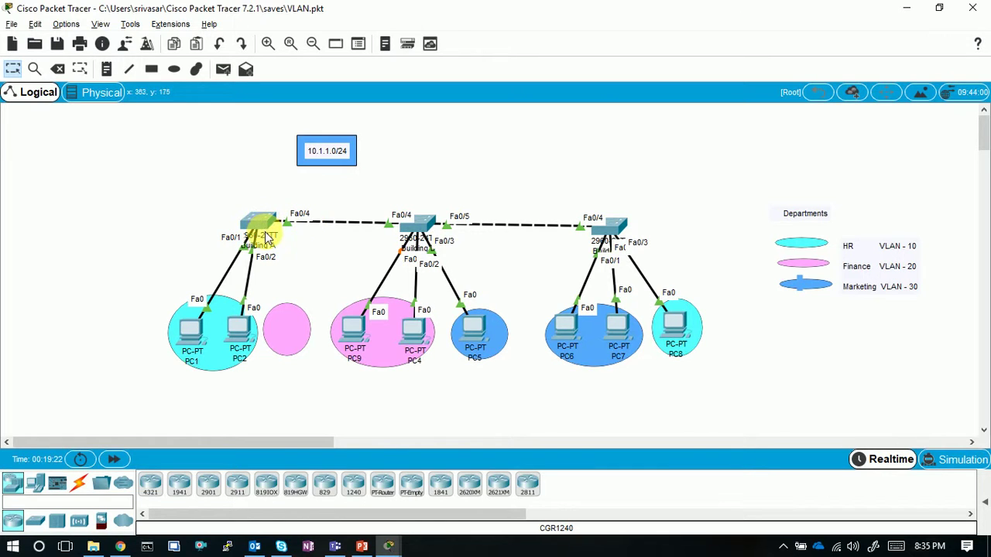
# Switch to the Building A switch's CLI and enter global configuration mode with configure t
pyautogui.moveTo(387, 548)
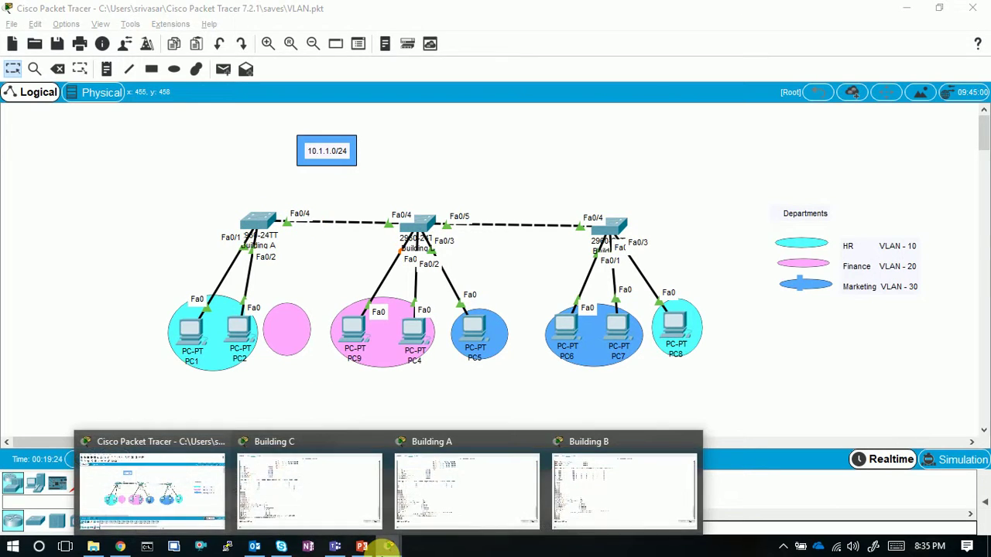
pyautogui.click(448, 489)
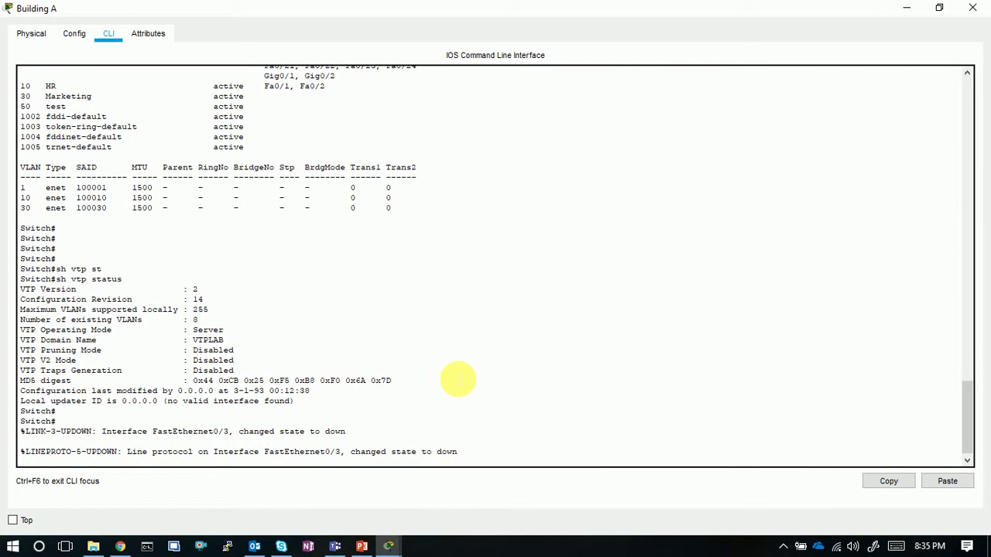
pyautogui.press('Return')
pyautogui.press('Return')
pyautogui.press('Return')
pyautogui.press('Return')
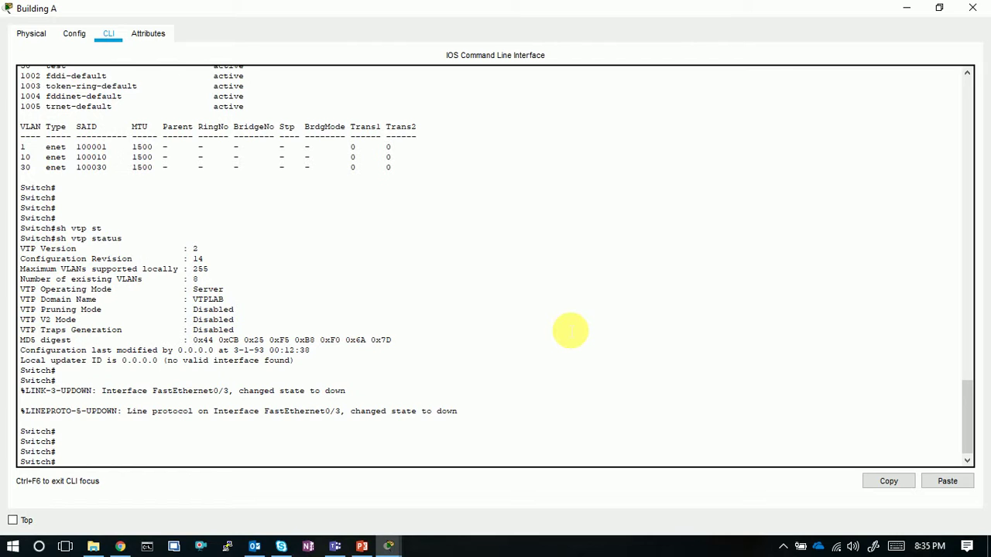
pyautogui.write('config')
pyautogui.press('Tab')
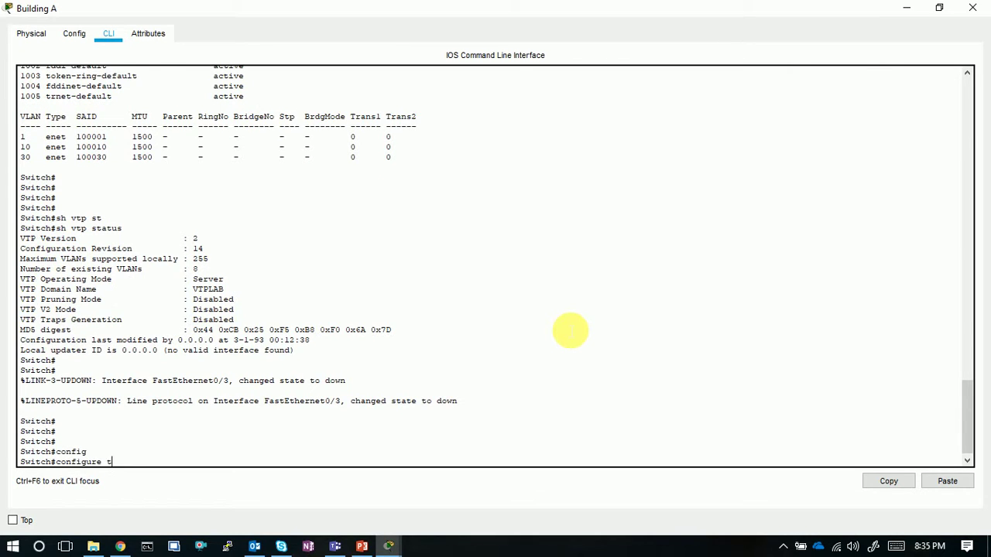
pyautogui.write('t')
pyautogui.press('Return')
pyautogui.press('Return')
pyautogui.press('Return')
pyautogui.press('Return')
pyautogui.press('Return')
# Enter interface configuration for fastEthernet 0/4 on the Building A switch
pyautogui.write('int fa')
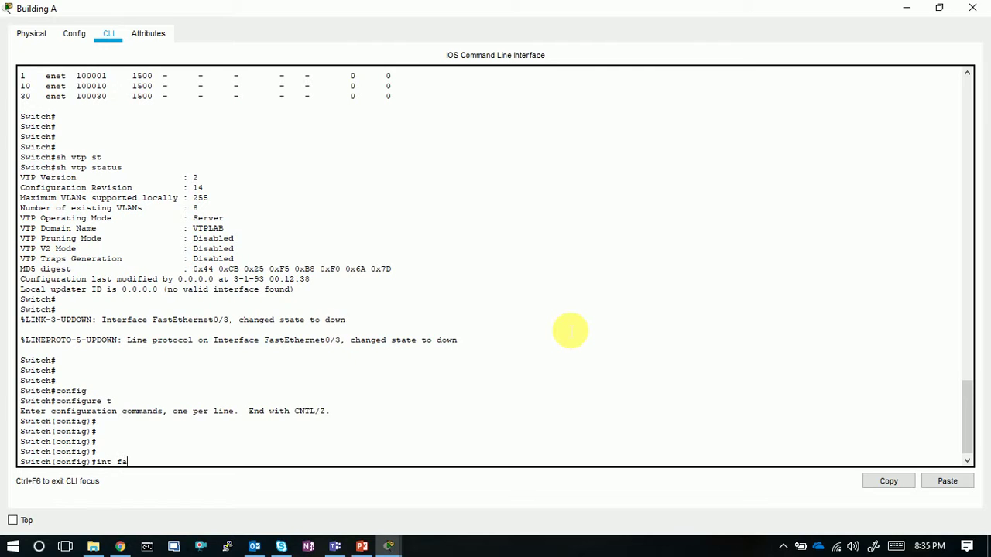
pyautogui.press('Tab')
pyautogui.write('0/4')
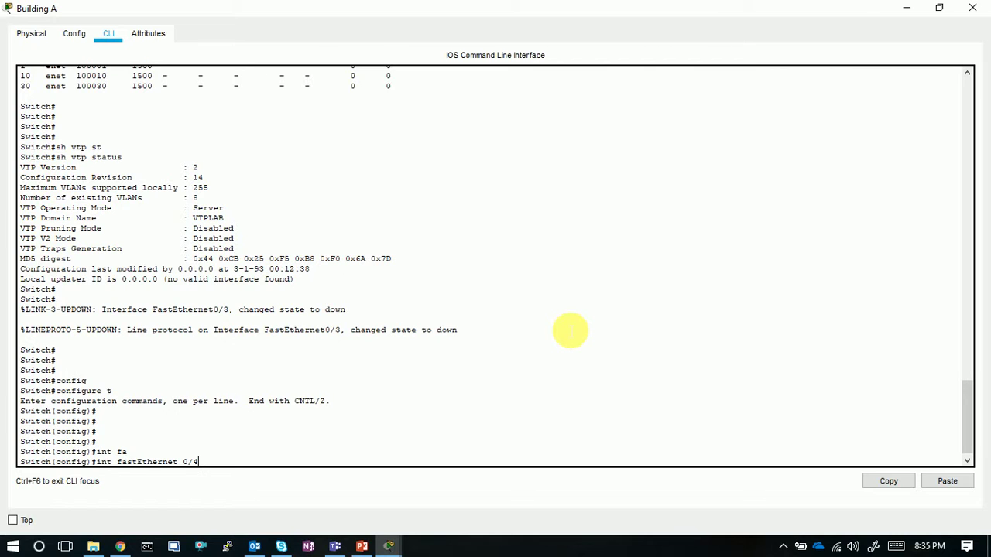
pyautogui.press('Return')
pyautogui.press('Return')
pyautogui.press('Return')
pyautogui.press('Return')
pyautogui.press('Return')
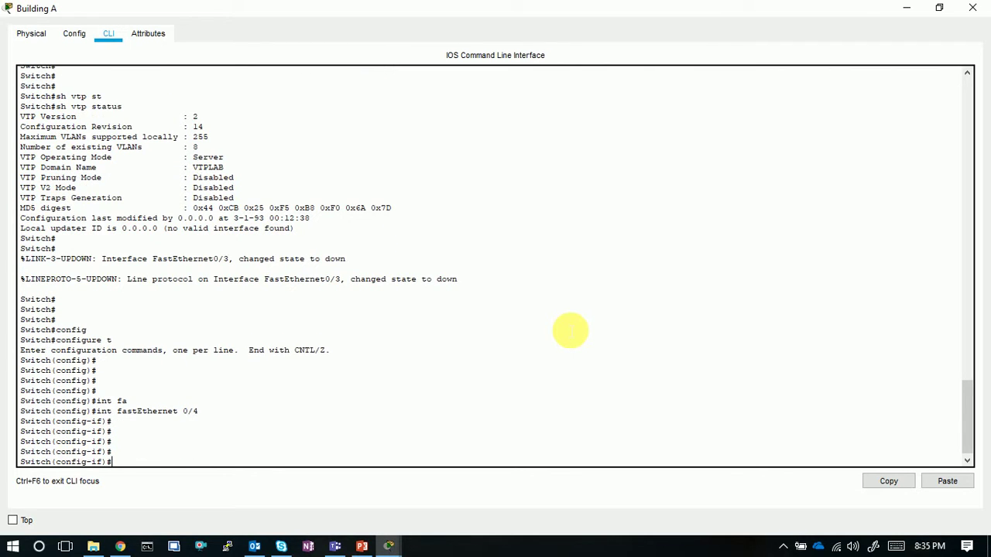
# Try to complete a switchport trunk command starting with pr for the fastEthernet 0/4 interface
pyautogui.write('swi')
pyautogui.press('Tab')
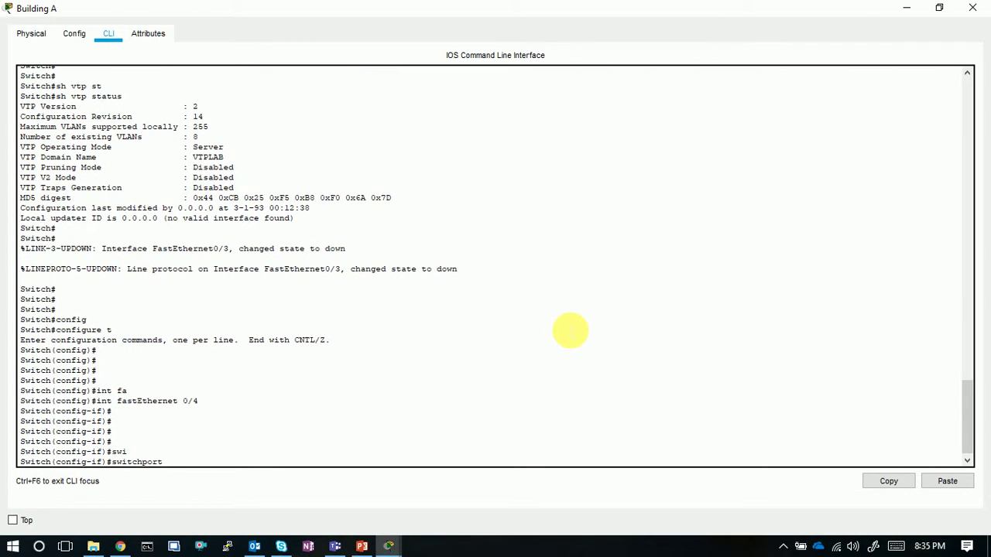
pyautogui.write('tr')
pyautogui.press('Tab')
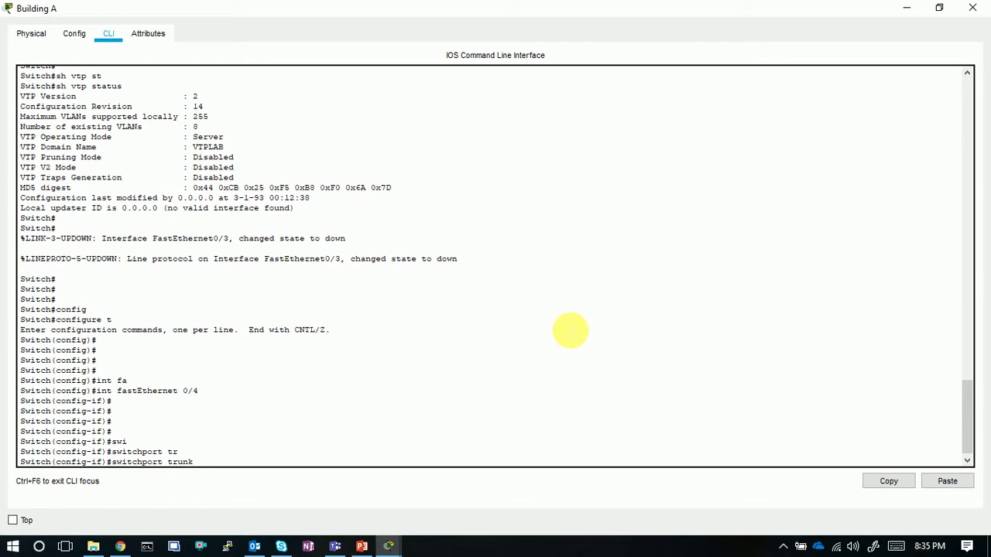
pyautogui.write('pr')
pyautogui.press('Tab')
pyautogui.press('BackSpace')
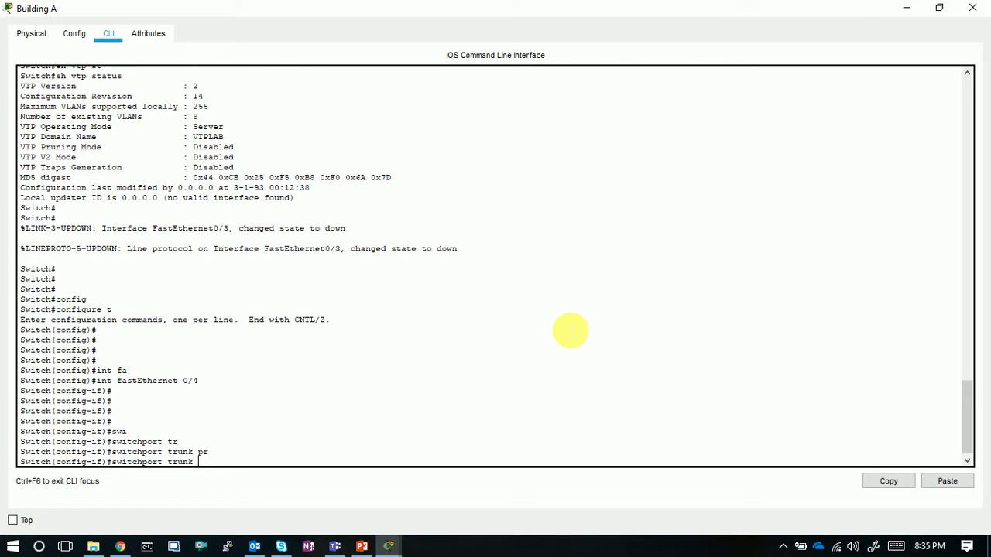
# List the available options of switchport trunk and of switchport with the CLI's context help
pyautogui.write('?')
pyautogui.press('BackSpace')
pyautogui.press('BackSpace')
pyautogui.press('BackSpace')
pyautogui.press('BackSpace')
pyautogui.press('BackSpace')
pyautogui.press('BackSpace')
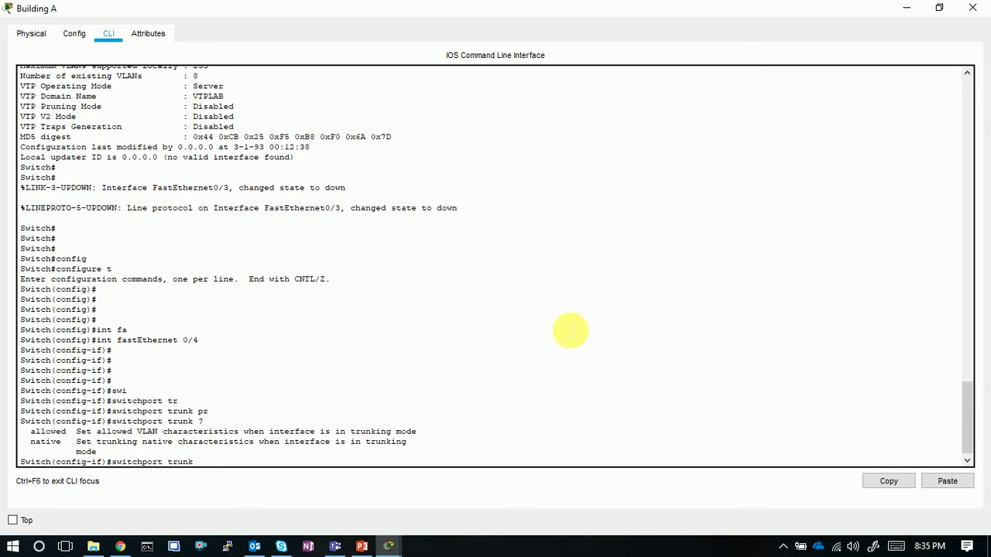
pyautogui.write('?')
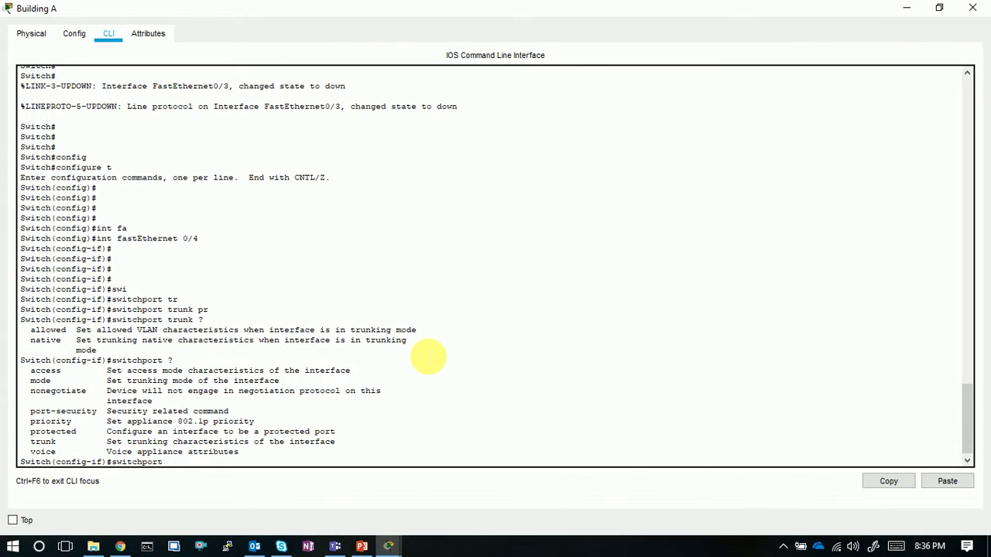
# Switch to the What is VTP.pptx presentation in PowerPoint and review its Configuration Commands and Verification Commands slides as a slide show
pyautogui.click(906, 7)
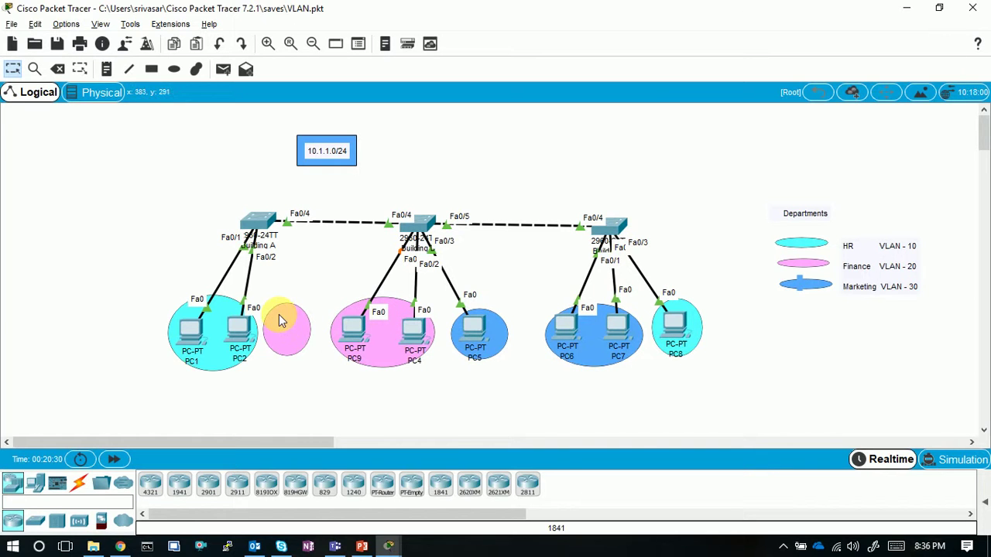
pyautogui.click(361, 547)
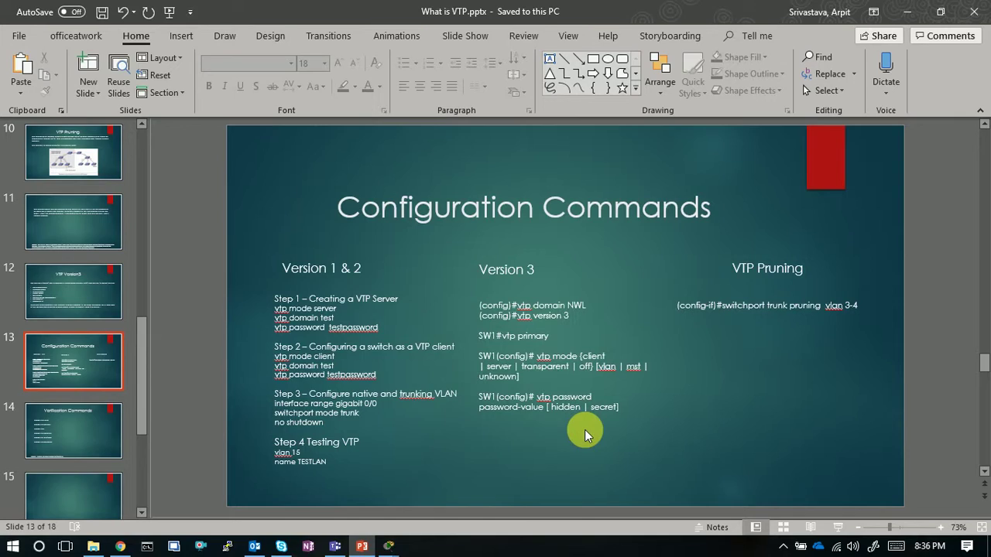
pyautogui.press('F5')
pyautogui.press('Right')
pyautogui.press('Right')
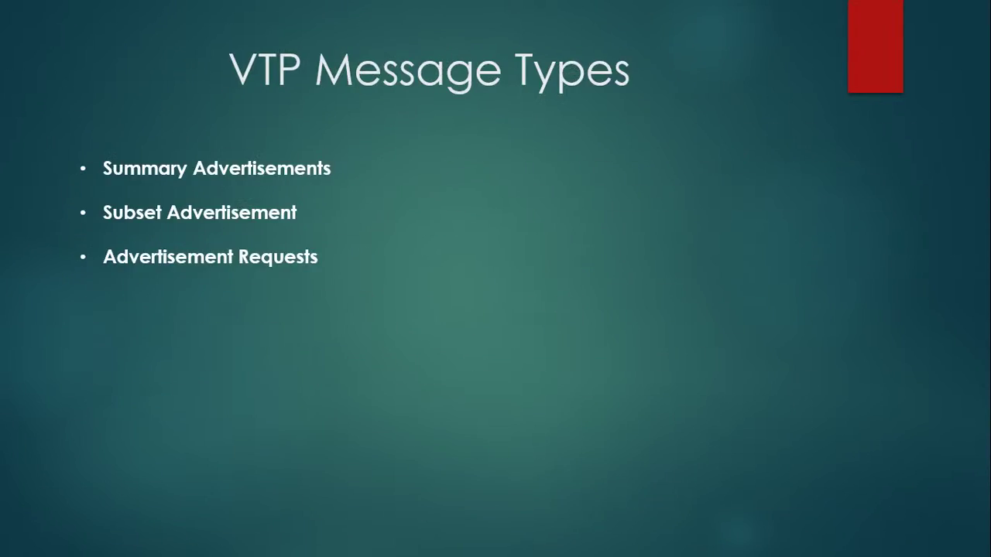
pyautogui.press('Right')
pyautogui.press('Right')
pyautogui.press('Right')
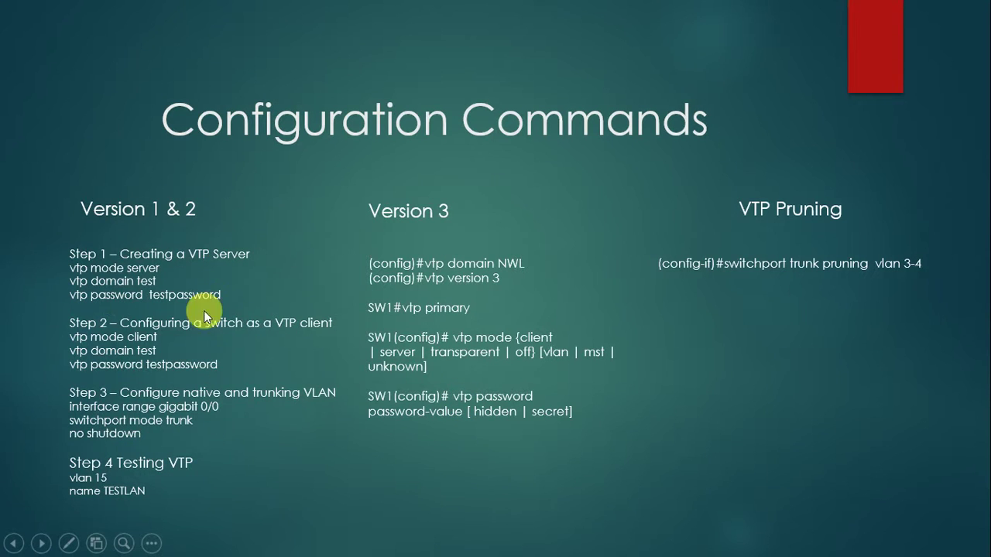
pyautogui.click(167, 369)
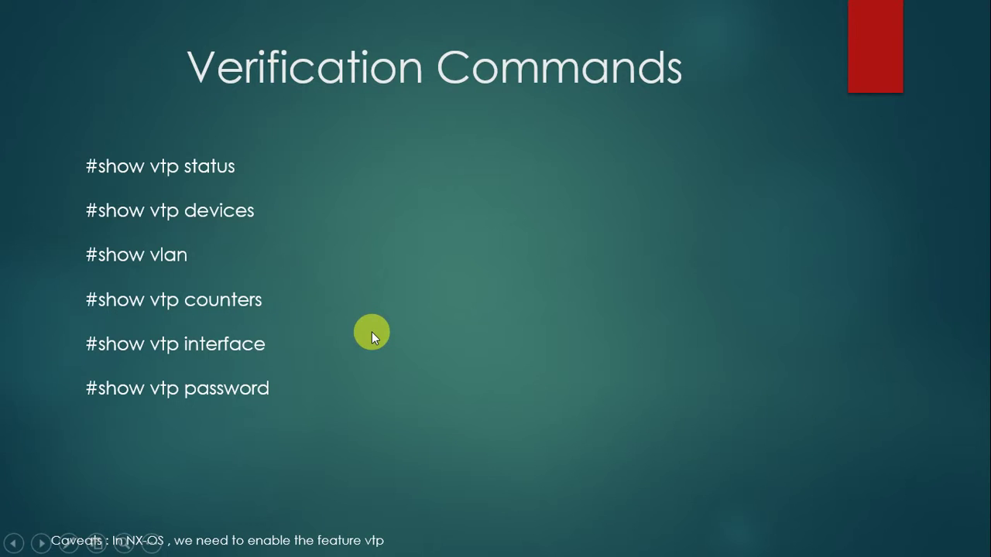
pyautogui.press('Escape')
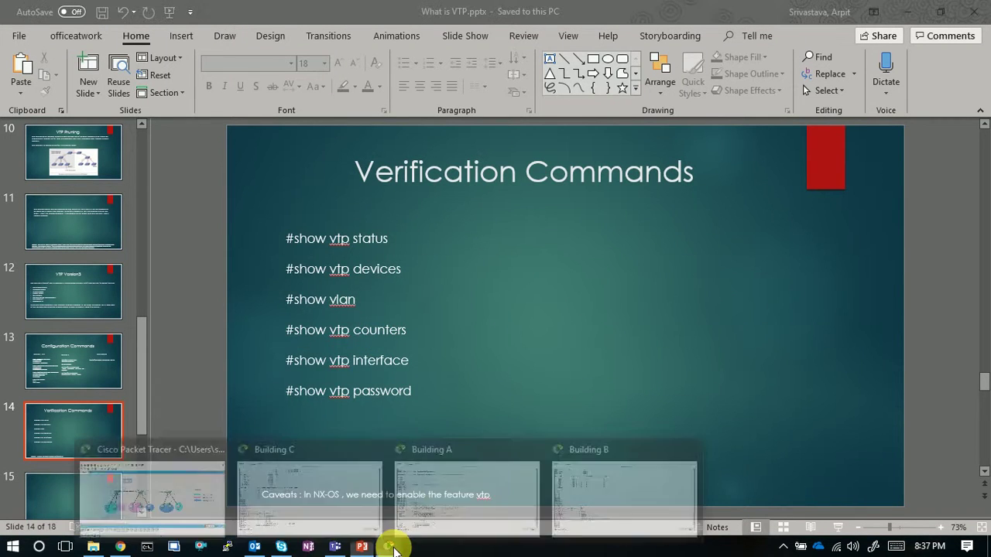
# Switch back to the Building A switch's CLI in Packet Tracer and leave the unfinished switchport command for a clean prompt
pyautogui.moveTo(389, 545)
pyautogui.click(366, 475)
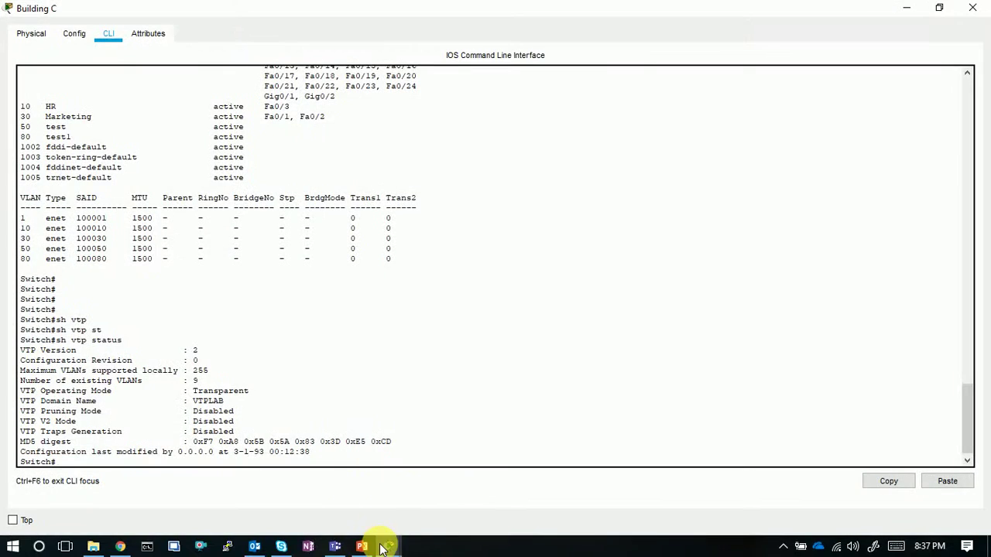
pyautogui.click(461, 464)
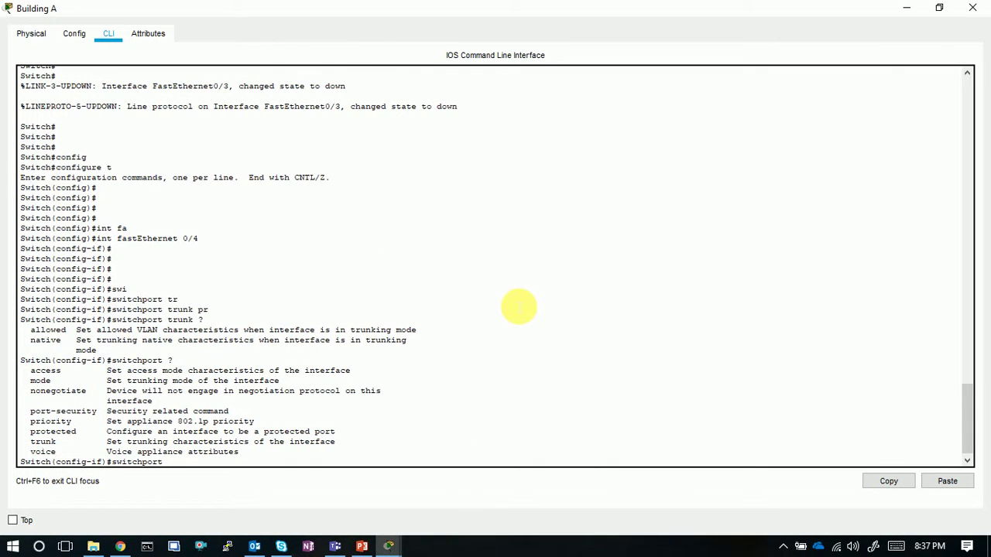
pyautogui.press('Return')
pyautogui.press('Return')
pyautogui.press('Return')
pyautogui.press('Return')
pyautogui.press('Return')
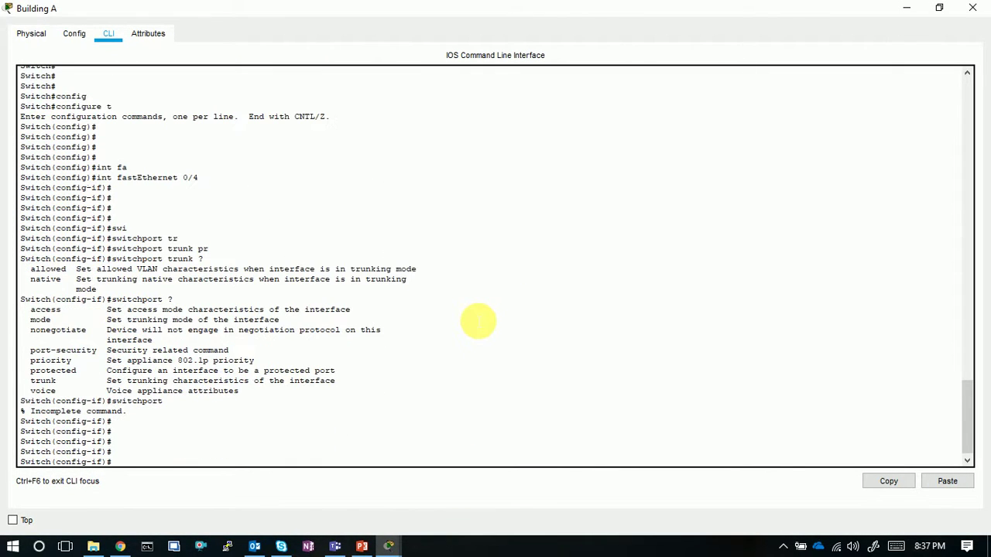
# Exit interface and global configuration modes on the Building A switch to return to the privileged prompt
pyautogui.write('exit')
pyautogui.press('Return')
pyautogui.press('Return')
pyautogui.press('Return')
pyautogui.press('Return')
pyautogui.write('exi')
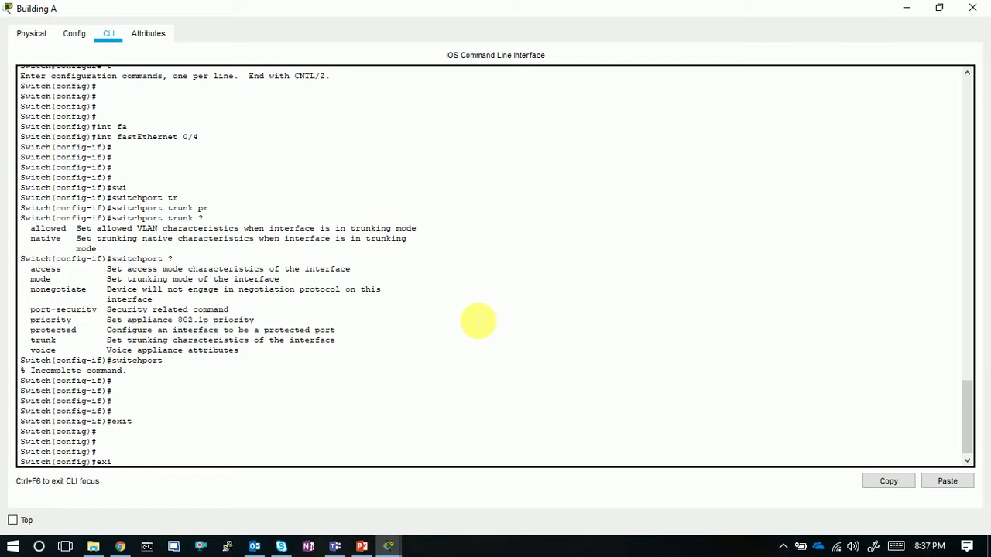
pyautogui.write('t')
pyautogui.press('Return')
pyautogui.press('Return')
pyautogui.press('Return')
pyautogui.press('Return')
pyautogui.press('Return')
pyautogui.press('Return')
pyautogui.press('Return')
# Try to complete a show vtp command starting with dev on the Building A switch
pyautogui.write('sh')
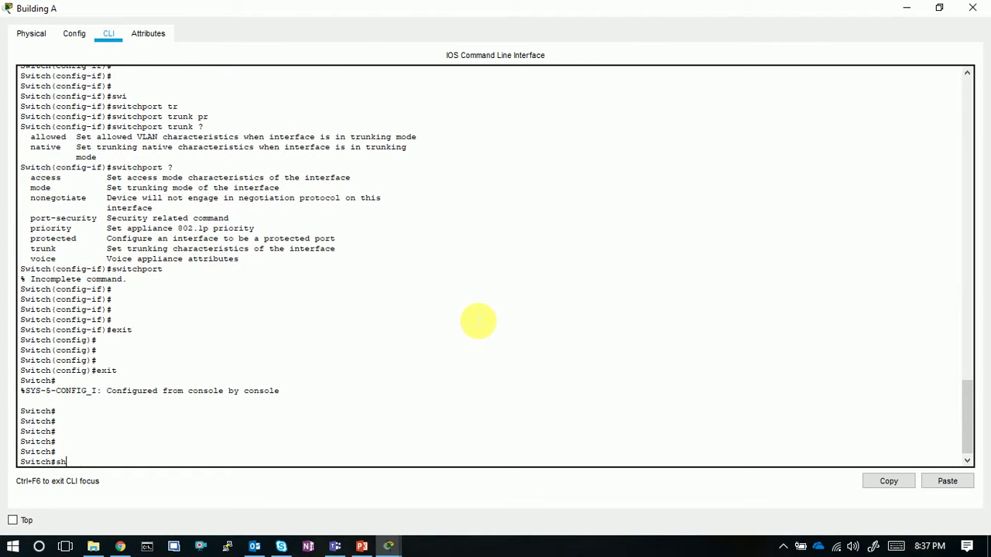
pyautogui.write('o')
pyautogui.press('Tab')
pyautogui.write('vt')
pyautogui.press('Tab')
pyautogui.write('dev')
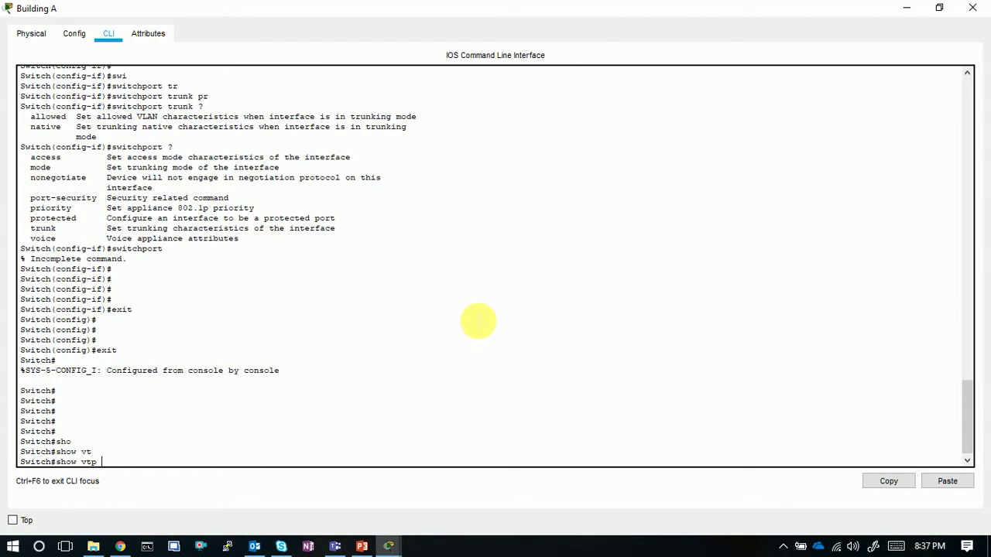
pyautogui.press('Tab')
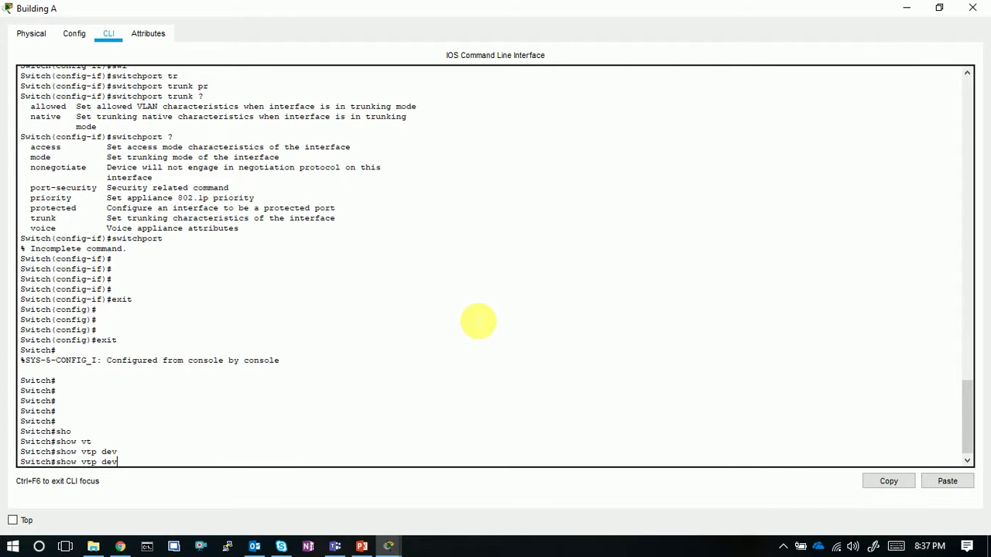
# Display the Building A switch's VTP advertisement and pruning statistics with show vtp counters
pyautogui.press('BackSpace')
pyautogui.press('BackSpace')
pyautogui.write('cou')
pyautogui.press('Tab')
pyautogui.press('Return')
pyautogui.press('Return')
pyautogui.press('Return')
pyautogui.press('Return')
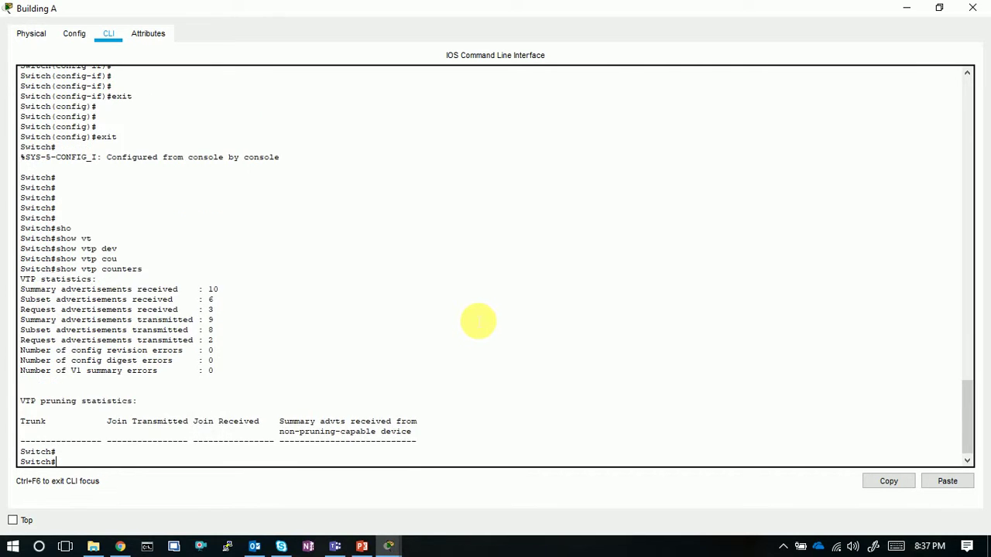
pyautogui.press('Return')
pyautogui.press('Return')
pyautogui.press('Return')
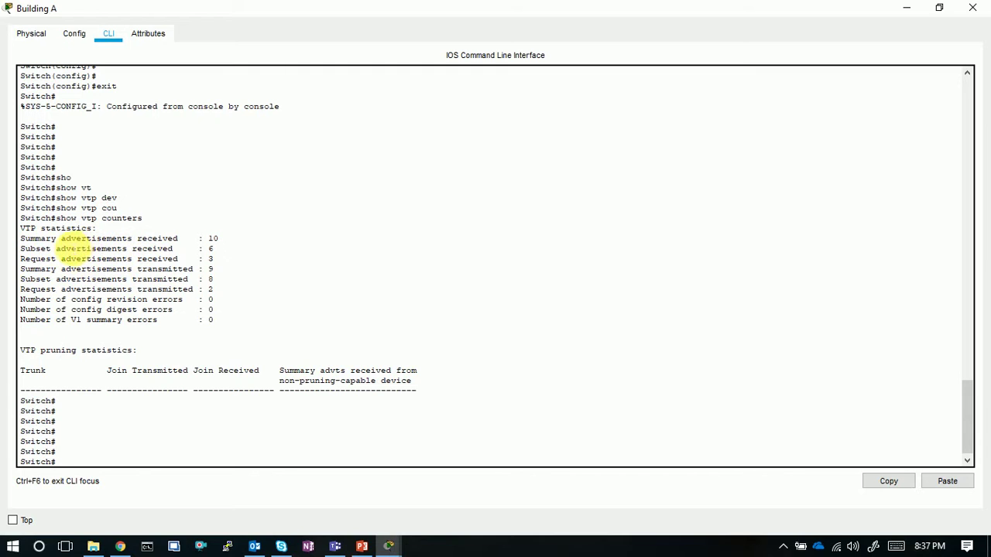
# Examine the received summary, subset and request advertisement counters in the show vtp counters output on the Building A switch
pyautogui.moveTo(59, 239); pyautogui.dragTo(219, 240)
pyautogui.click(219, 240)
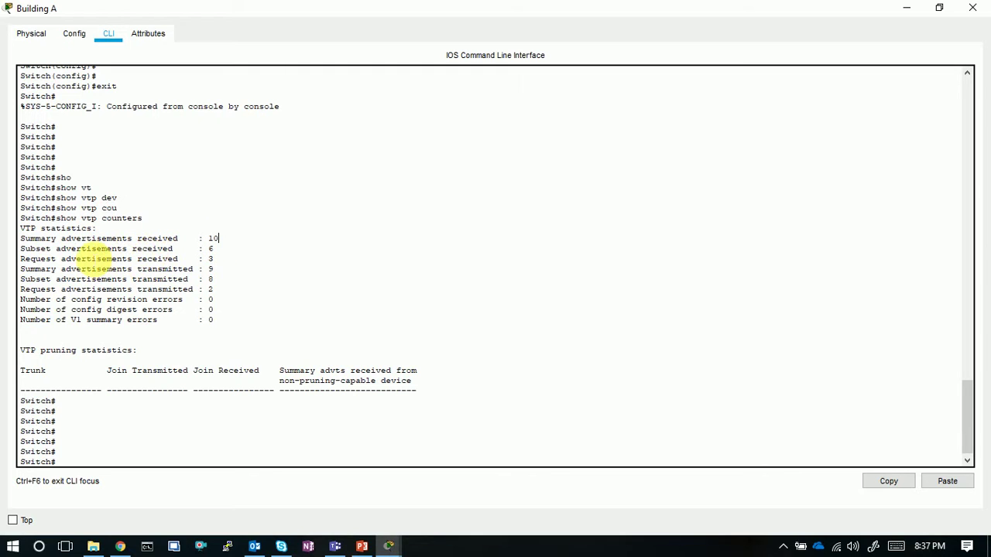
pyautogui.moveTo(46, 249); pyautogui.dragTo(205, 249)
pyautogui.click(206, 249)
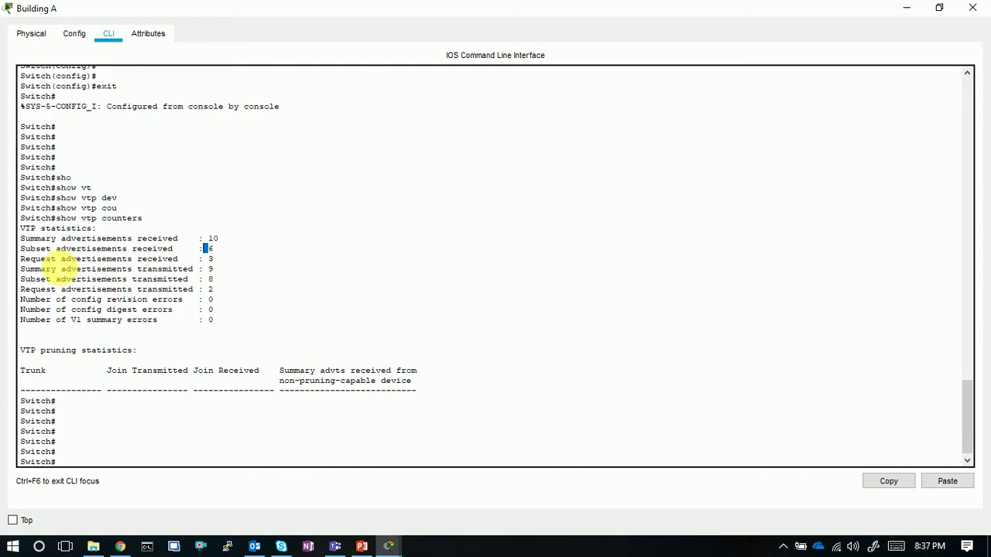
pyautogui.moveTo(61, 260); pyautogui.dragTo(230, 268)
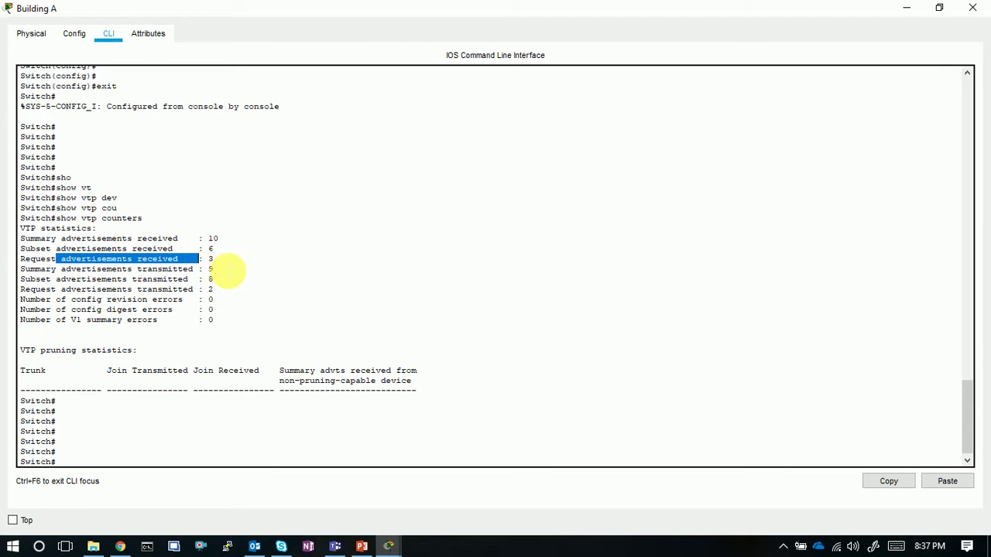
pyautogui.click(228, 269)
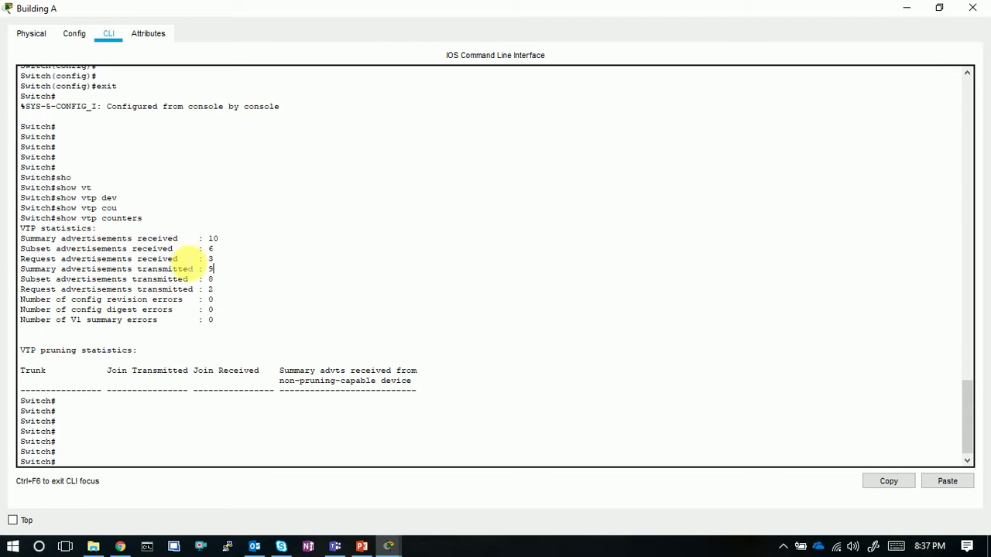
pyautogui.click(183, 259)
pyautogui.moveTo(184, 260); pyautogui.dragTo(21, 239)
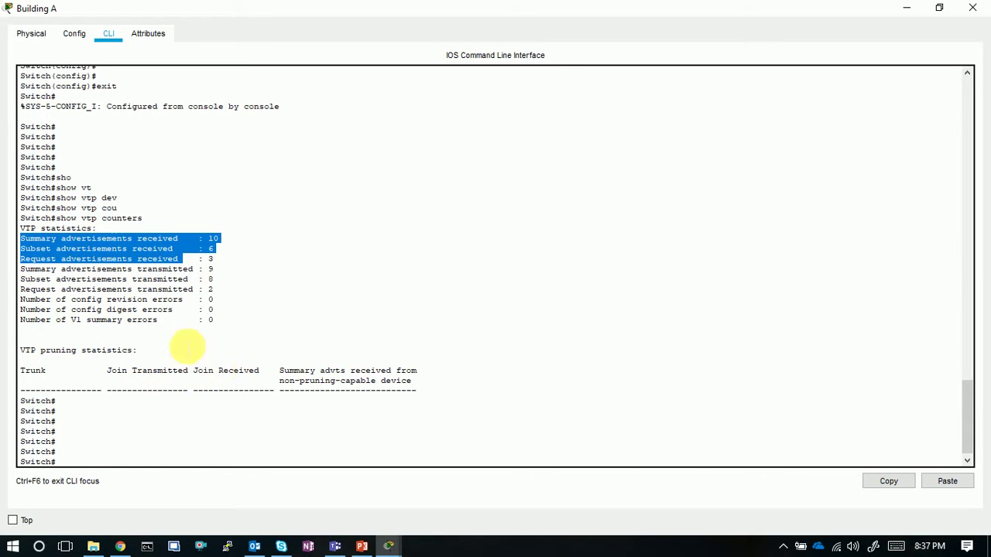
pyautogui.click(197, 325)
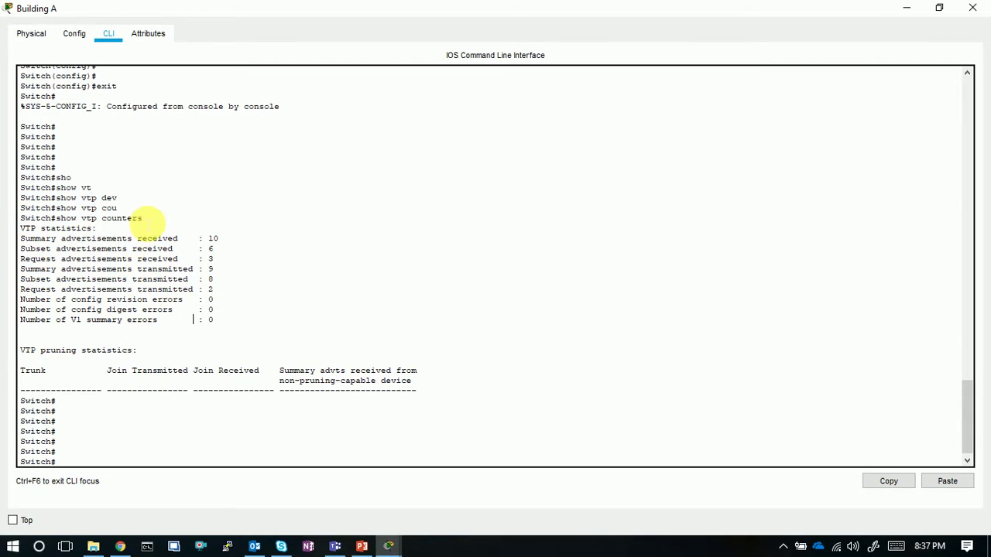
pyautogui.moveTo(143, 218); pyautogui.dragTo(56, 219)
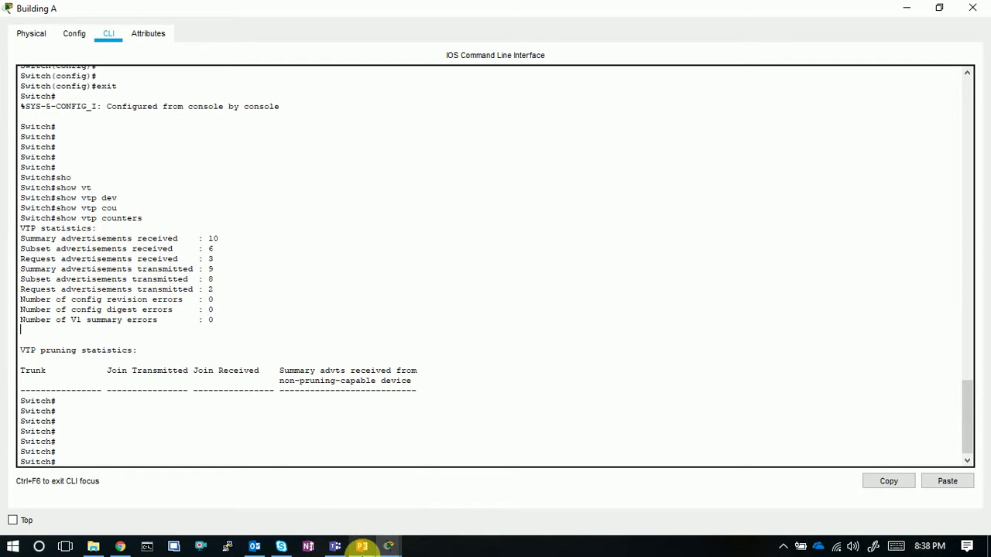
# Switch to PowerPoint, start the What is VTP.pptx slide show and advance it to the Verification Commands slide
pyautogui.click(361, 547)
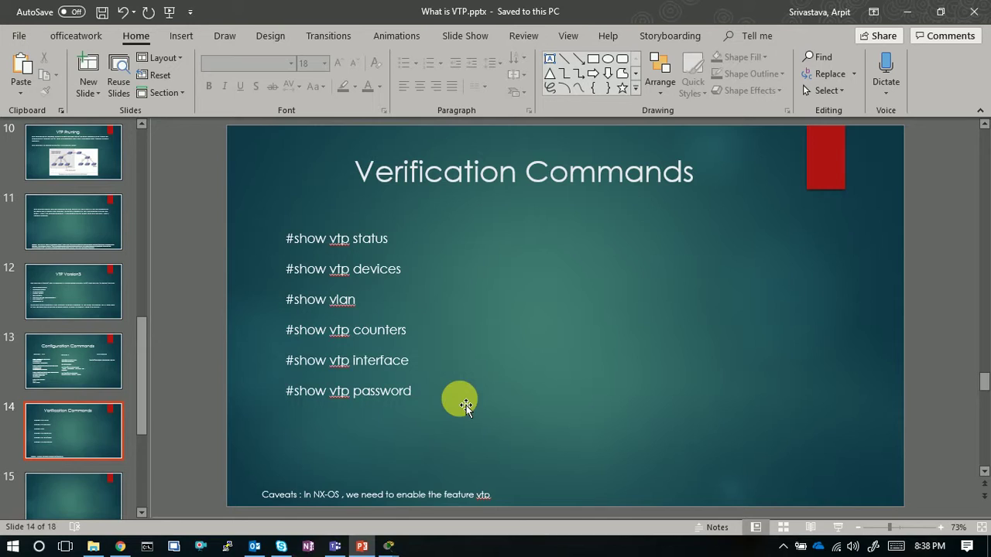
pyautogui.press('F5')
pyautogui.press('Down')
pyautogui.press('Down')
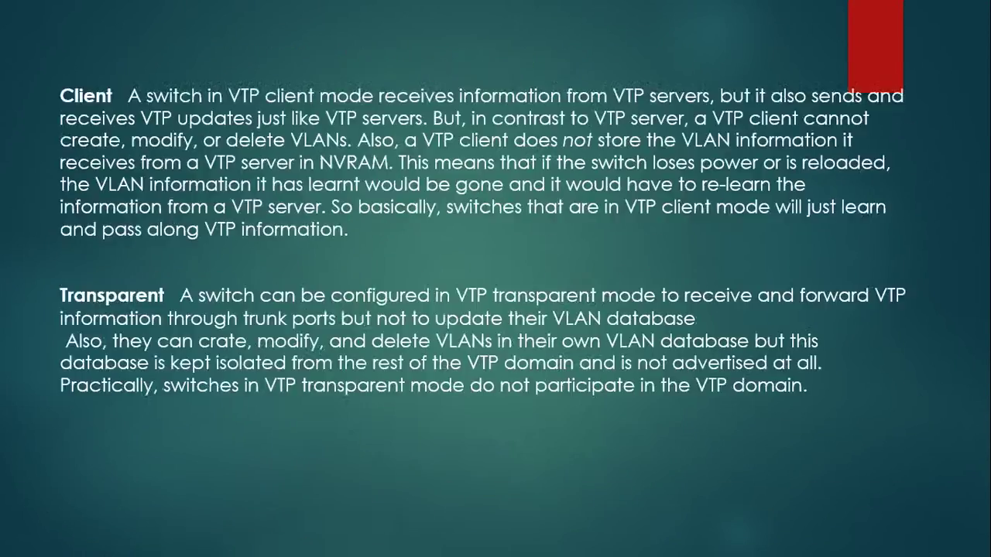
pyautogui.press('Down')
pyautogui.press('Down')
pyautogui.press('Down')
pyautogui.press('Down')
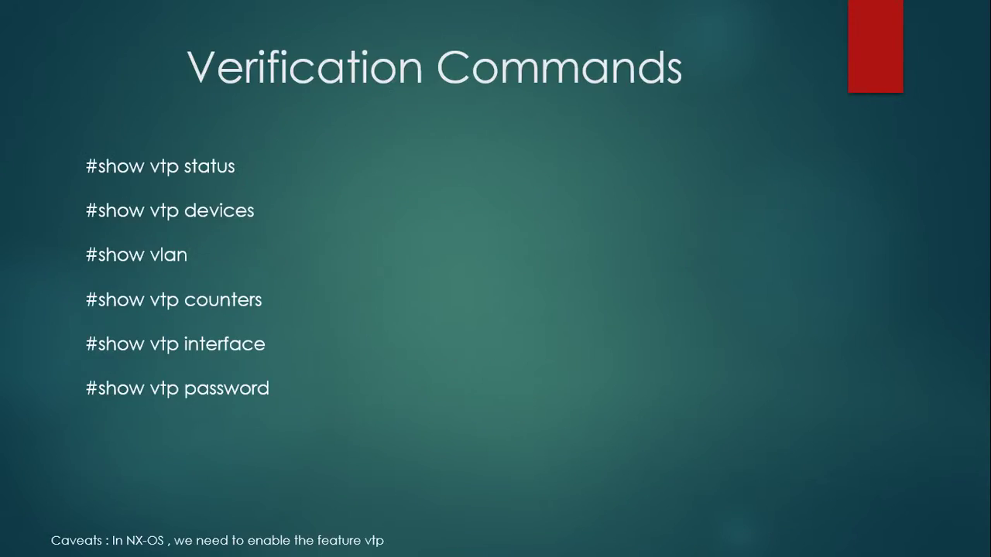
pyautogui.press('Down')
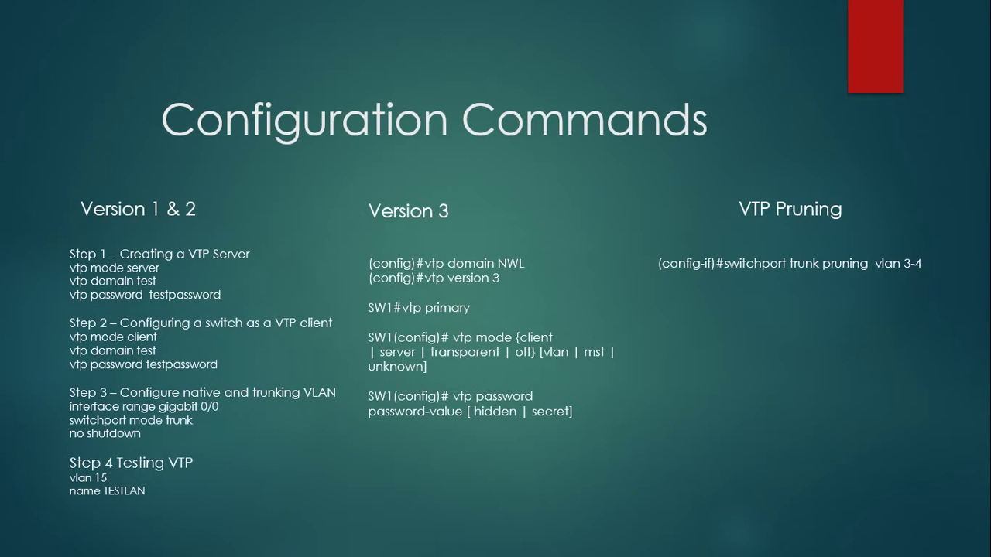
pyautogui.press('Up')
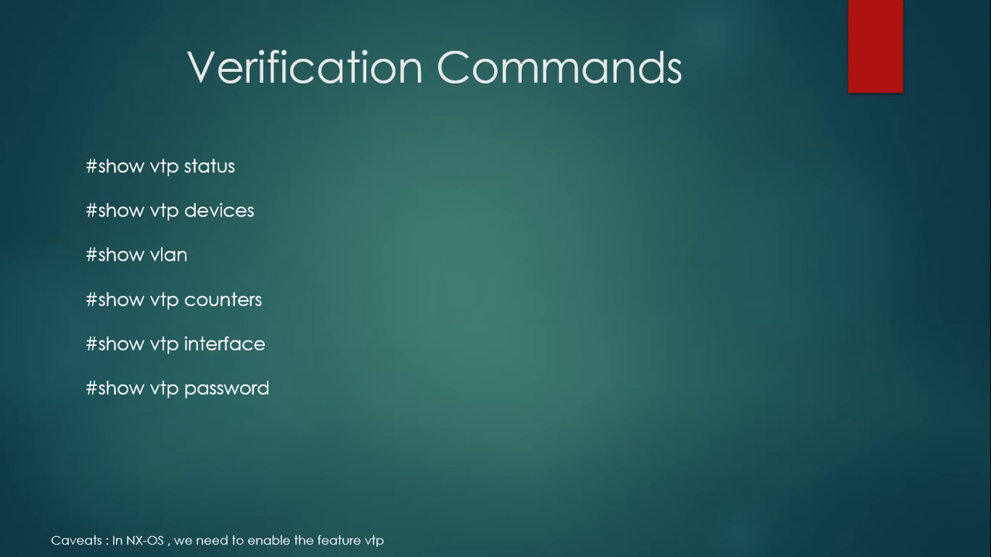